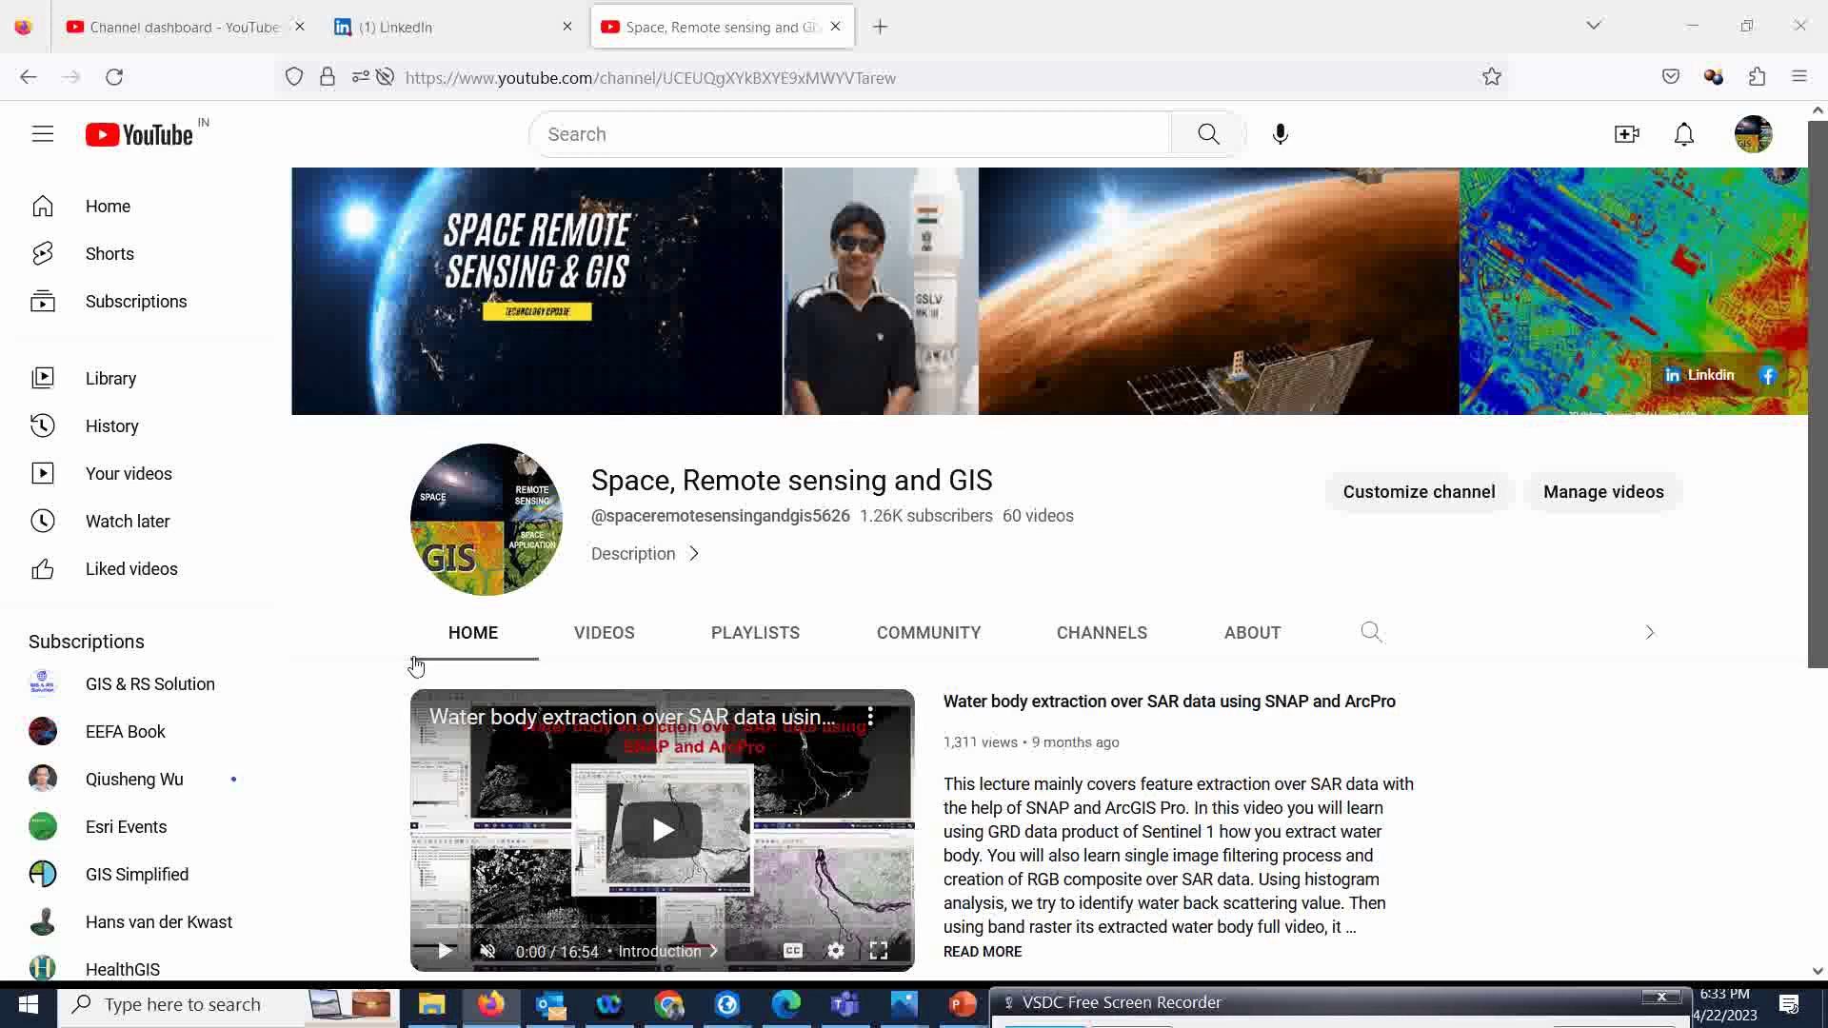
In Chrome, open the GitHub result for dawhite/HyperionTools from the "hyperion tools download" search in a new tab.
left_click(668, 1005)
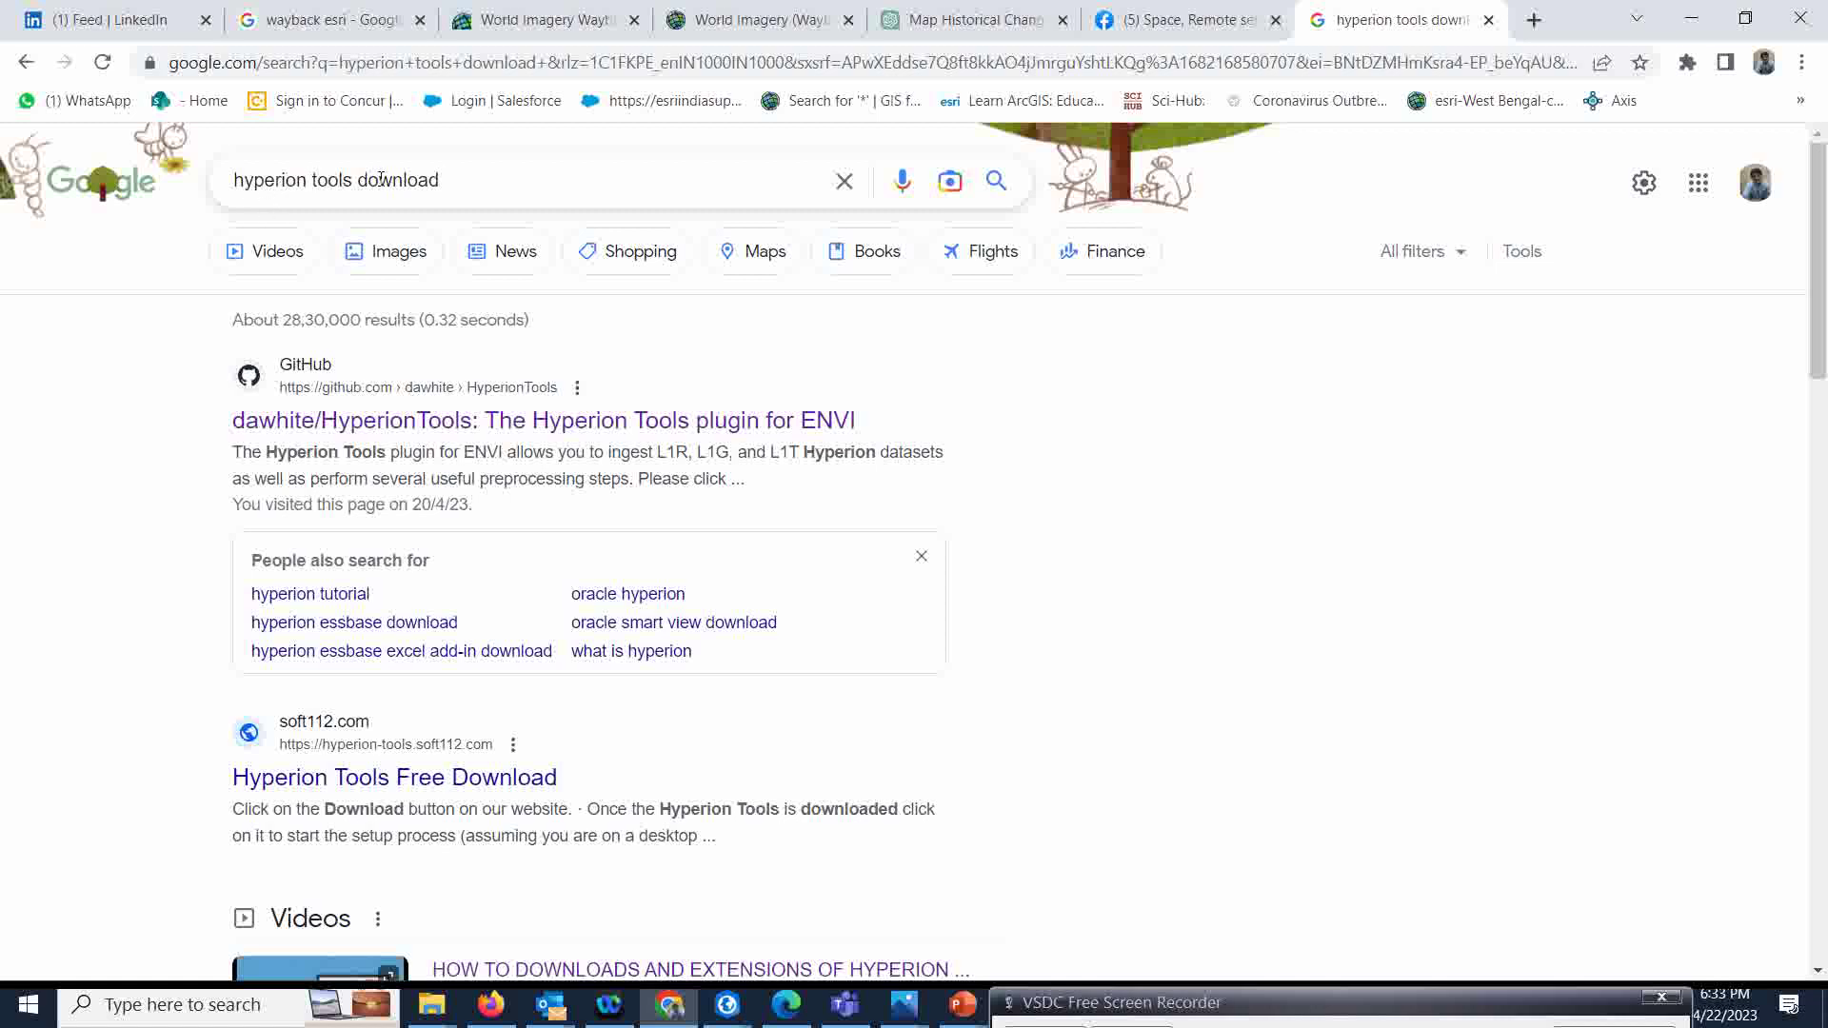
left_click(486, 183)
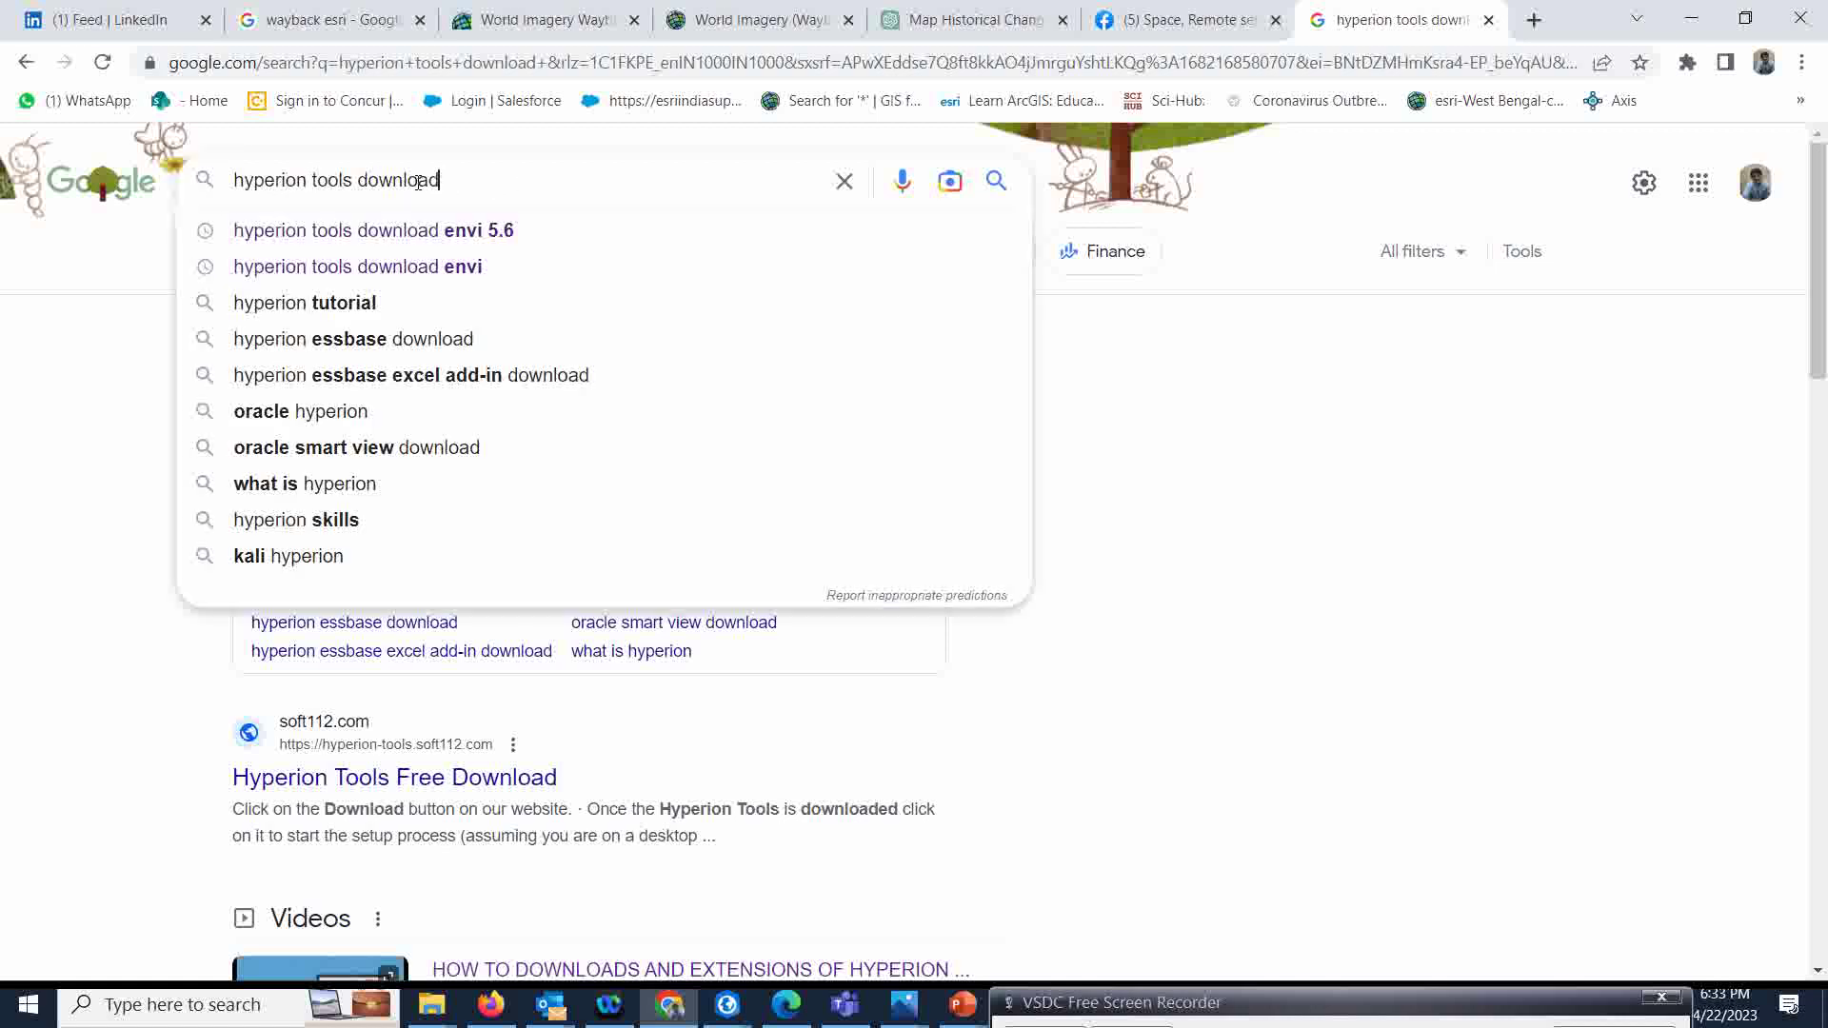
left_click(103, 245)
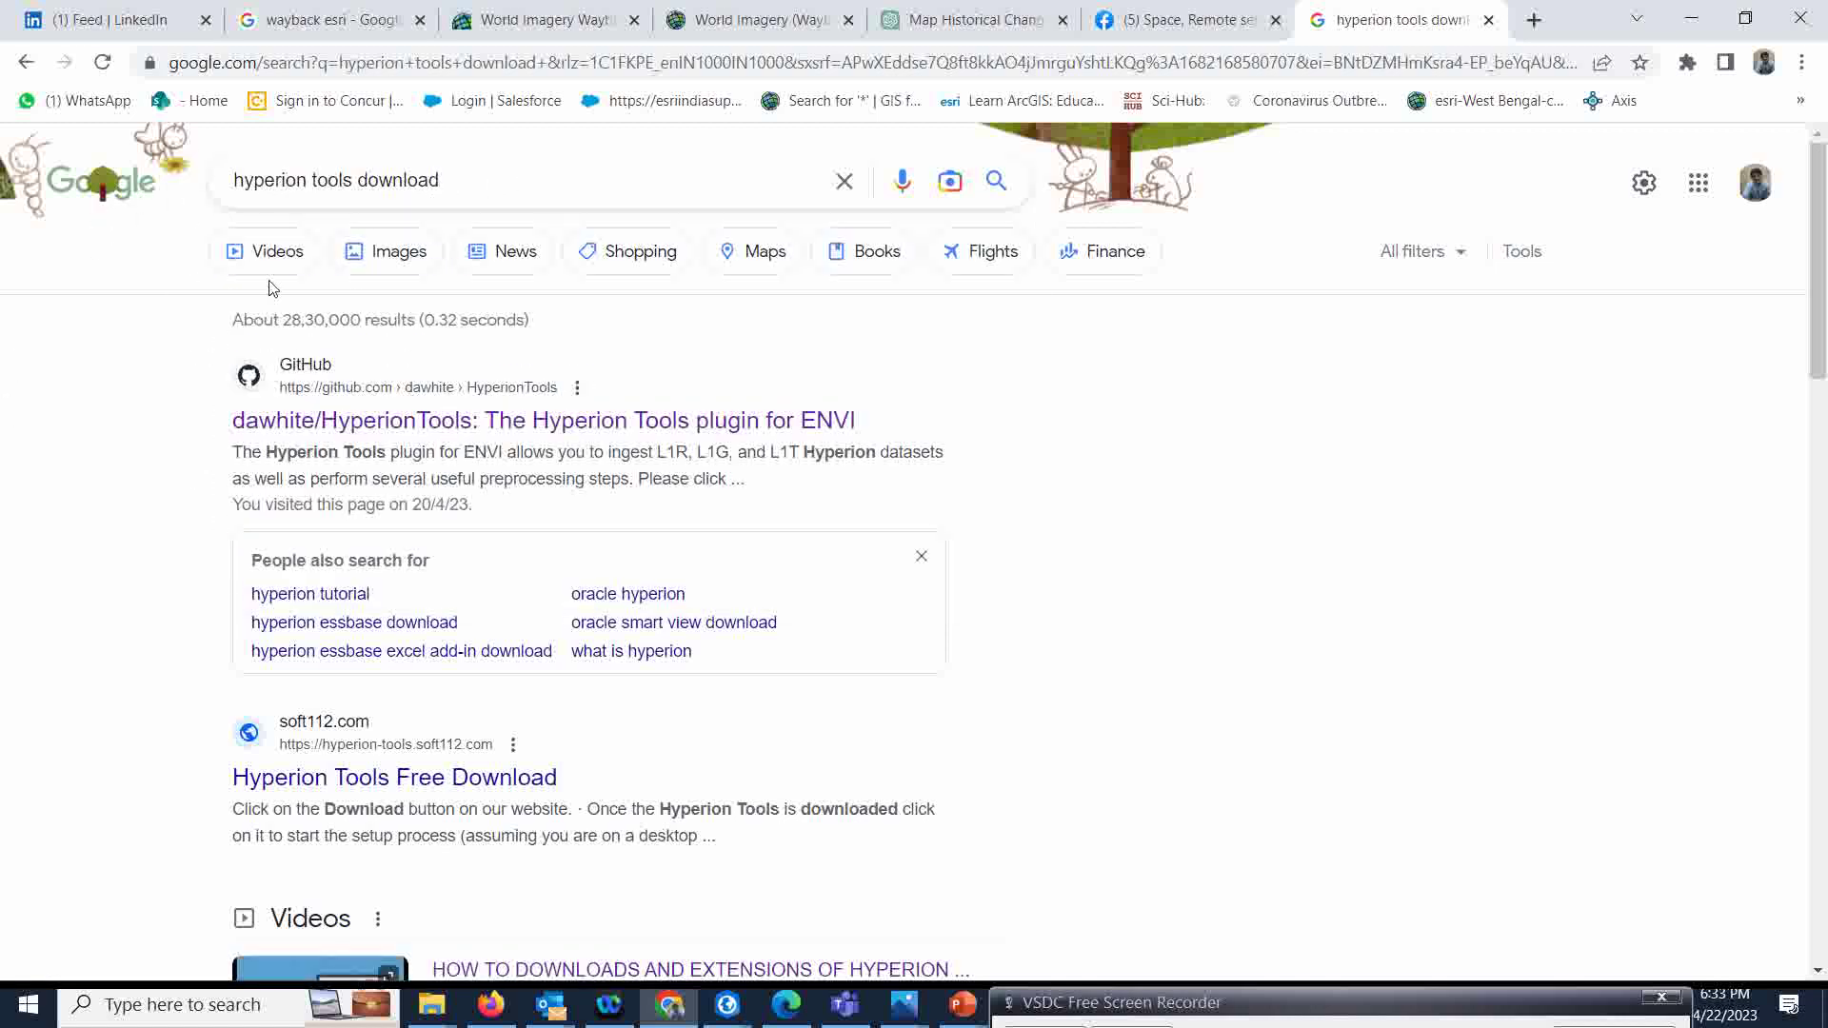
right_click(486, 436)
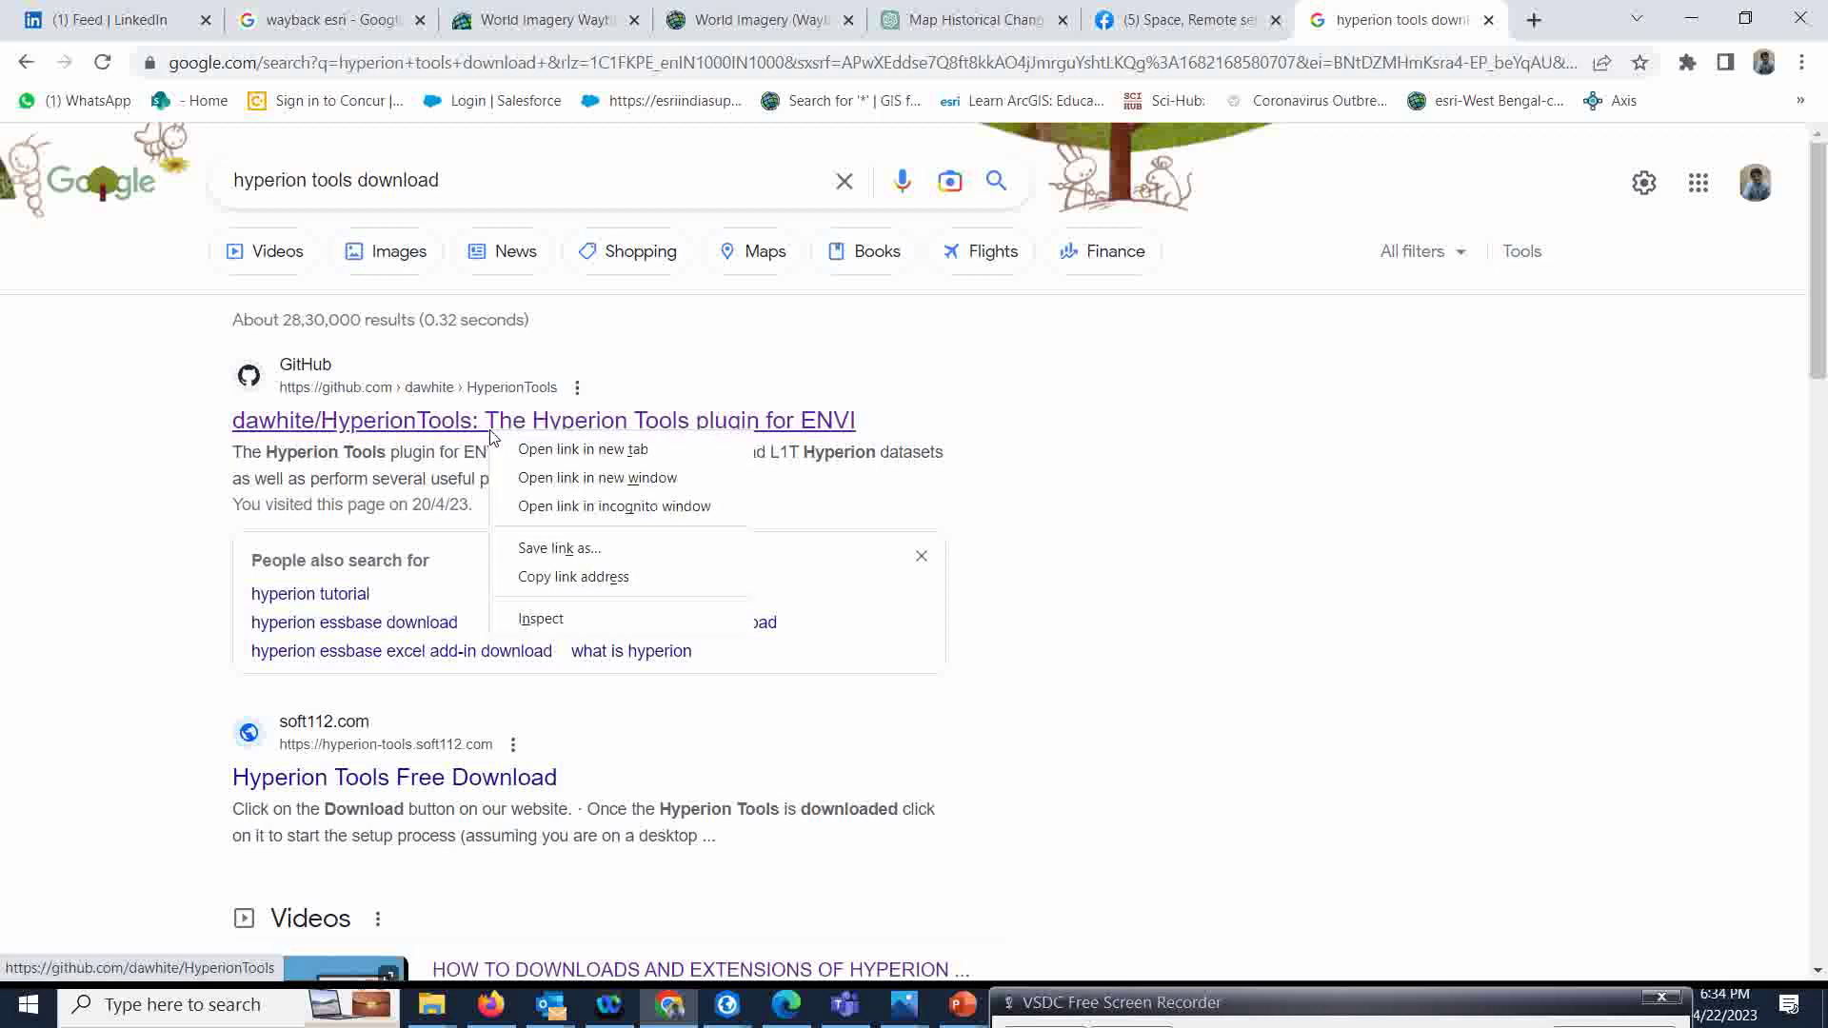
left_click(574, 449)
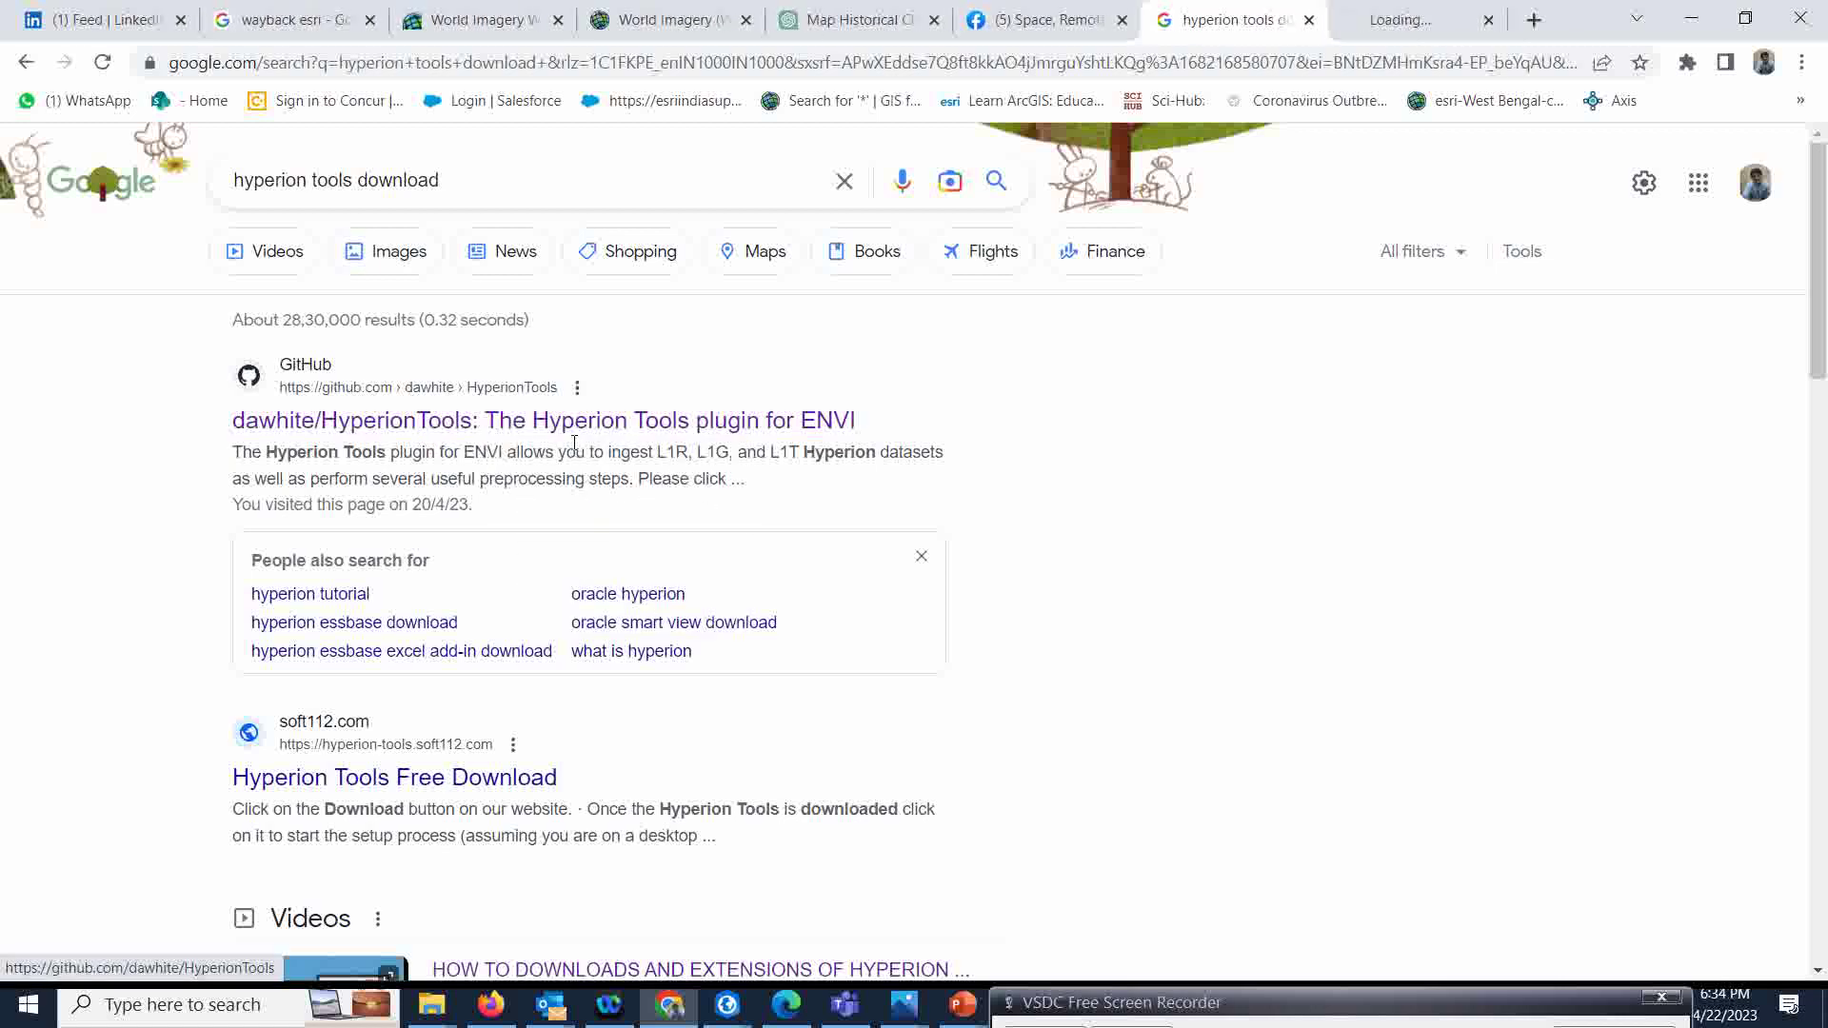
left_click(1400, 29)
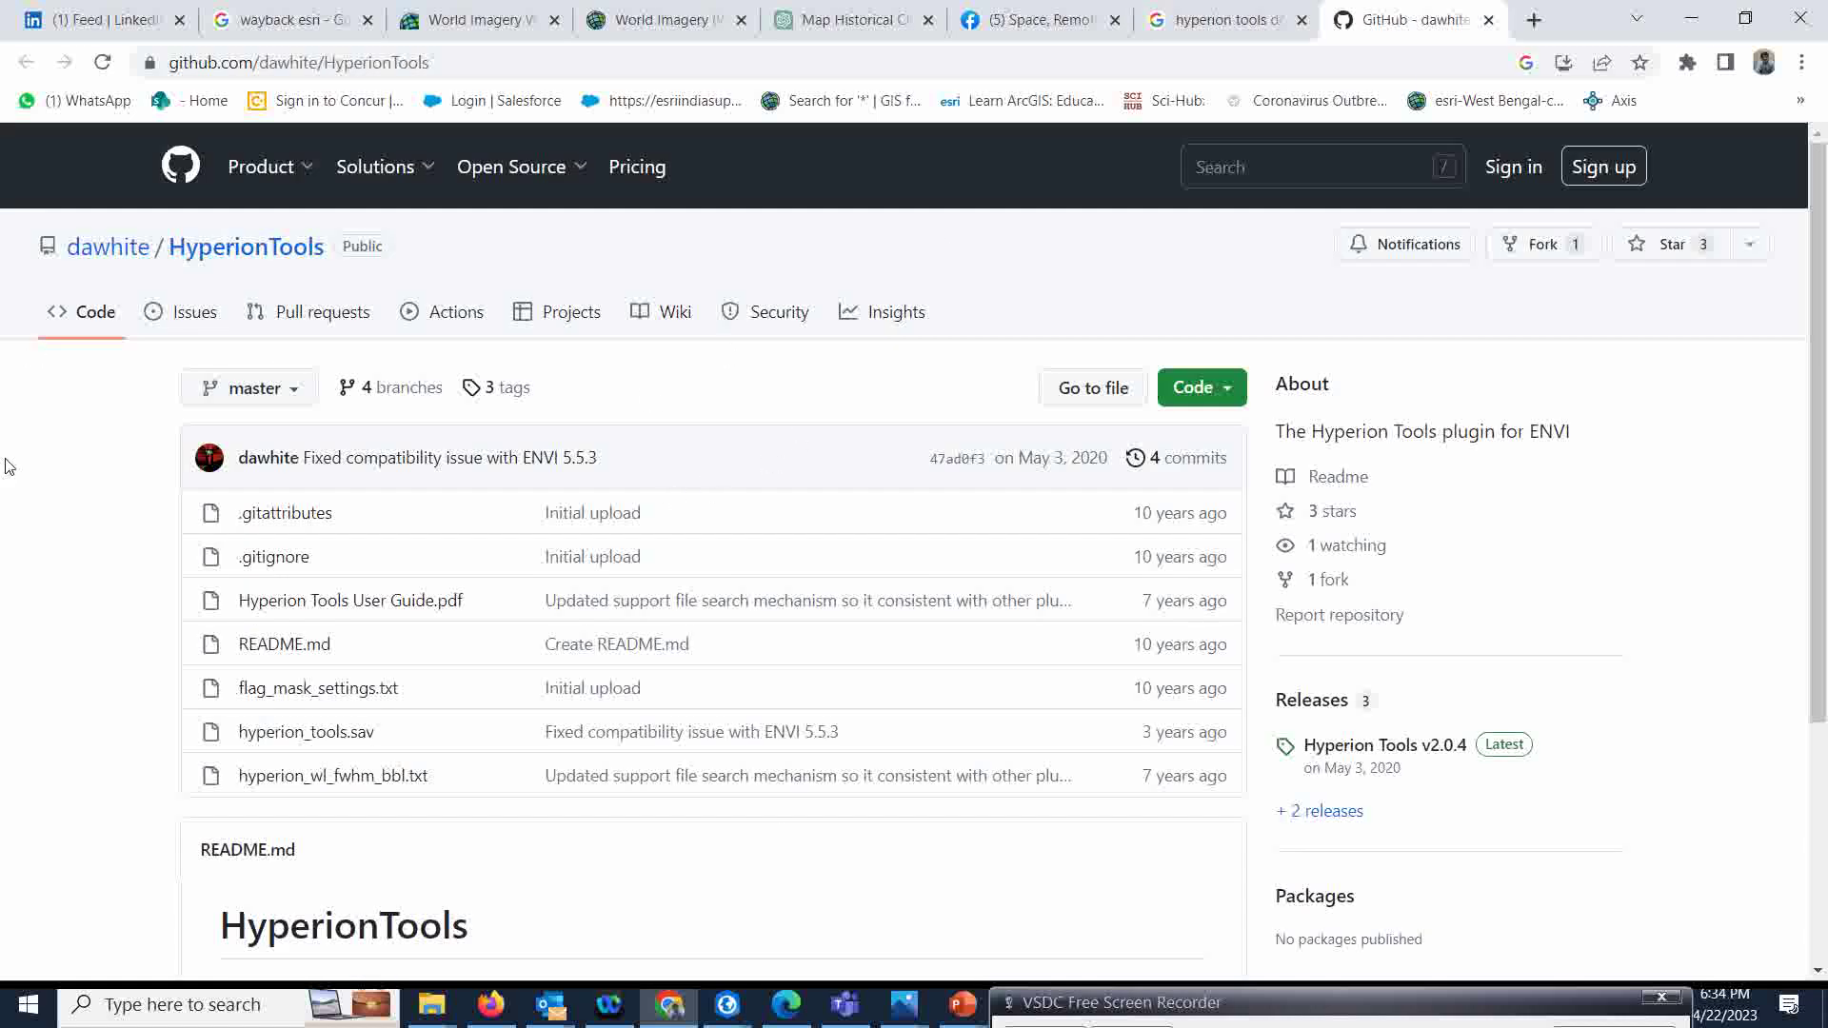
Go to the HyperionTools releases page and download the source code zip of Hyperion Tools v2.0.4.
scroll(114, 527, "down", 4)
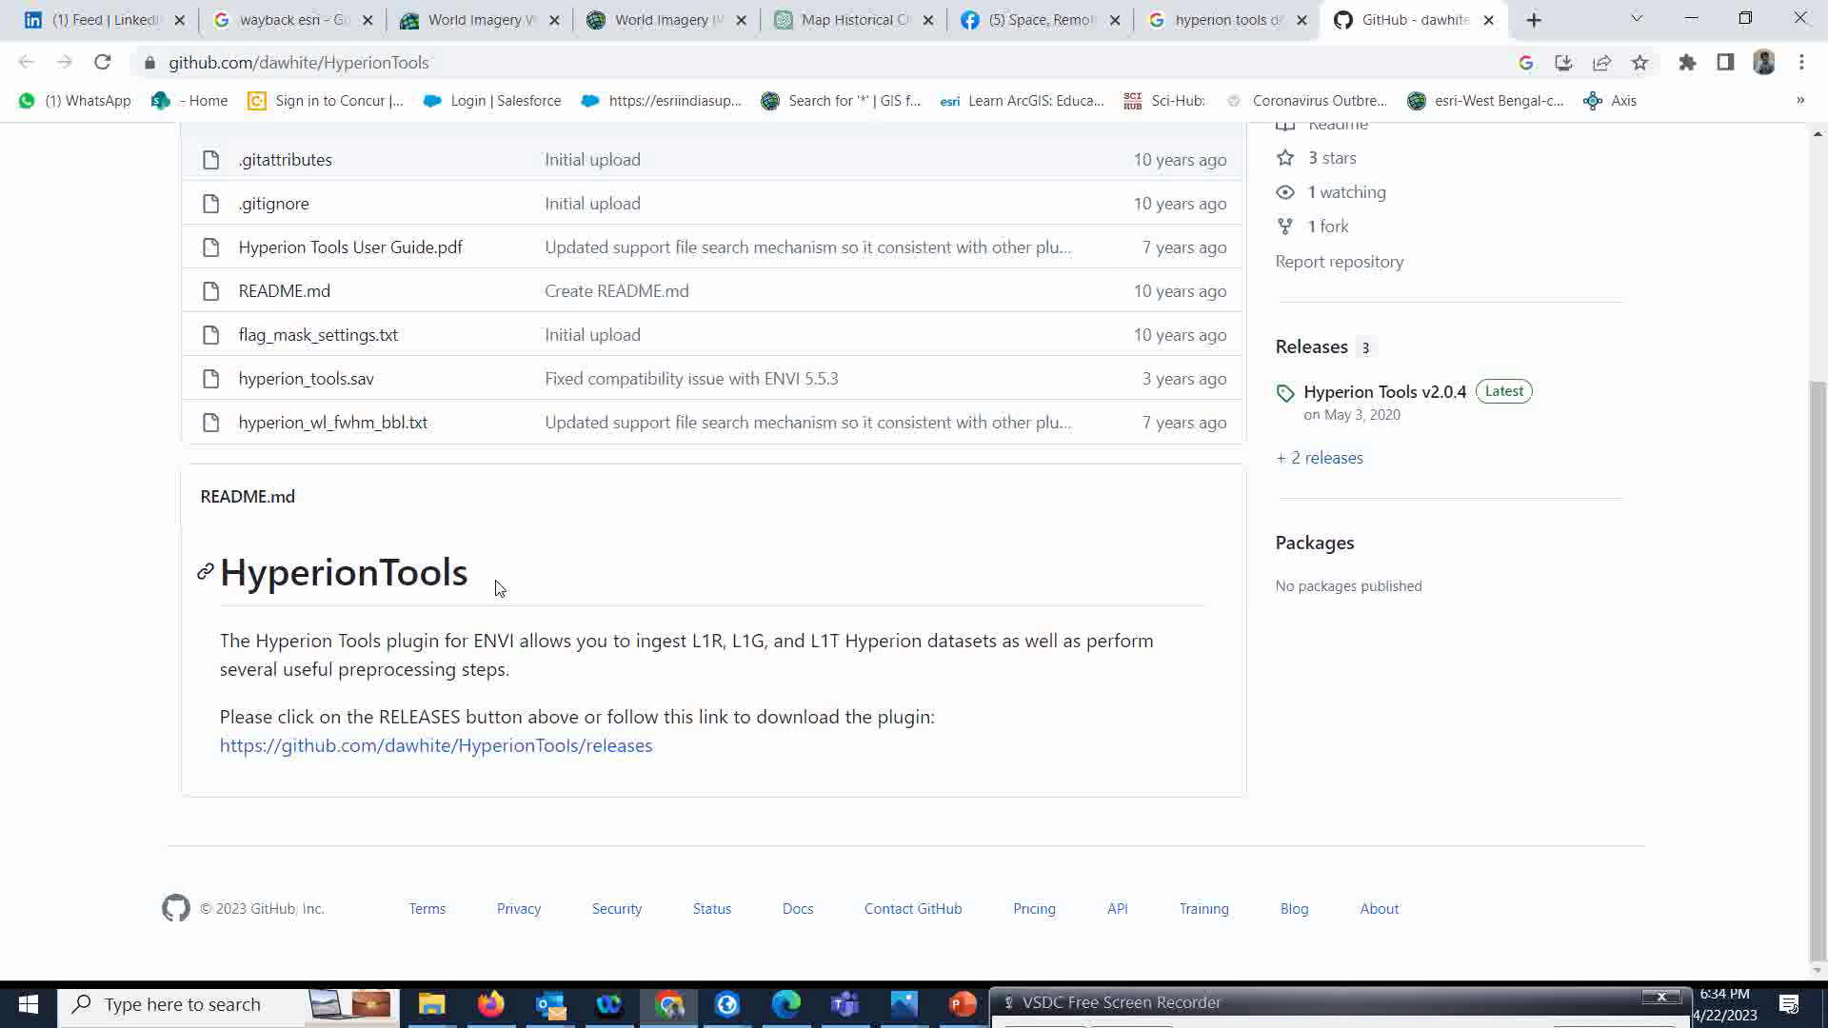
left_click(428, 760)
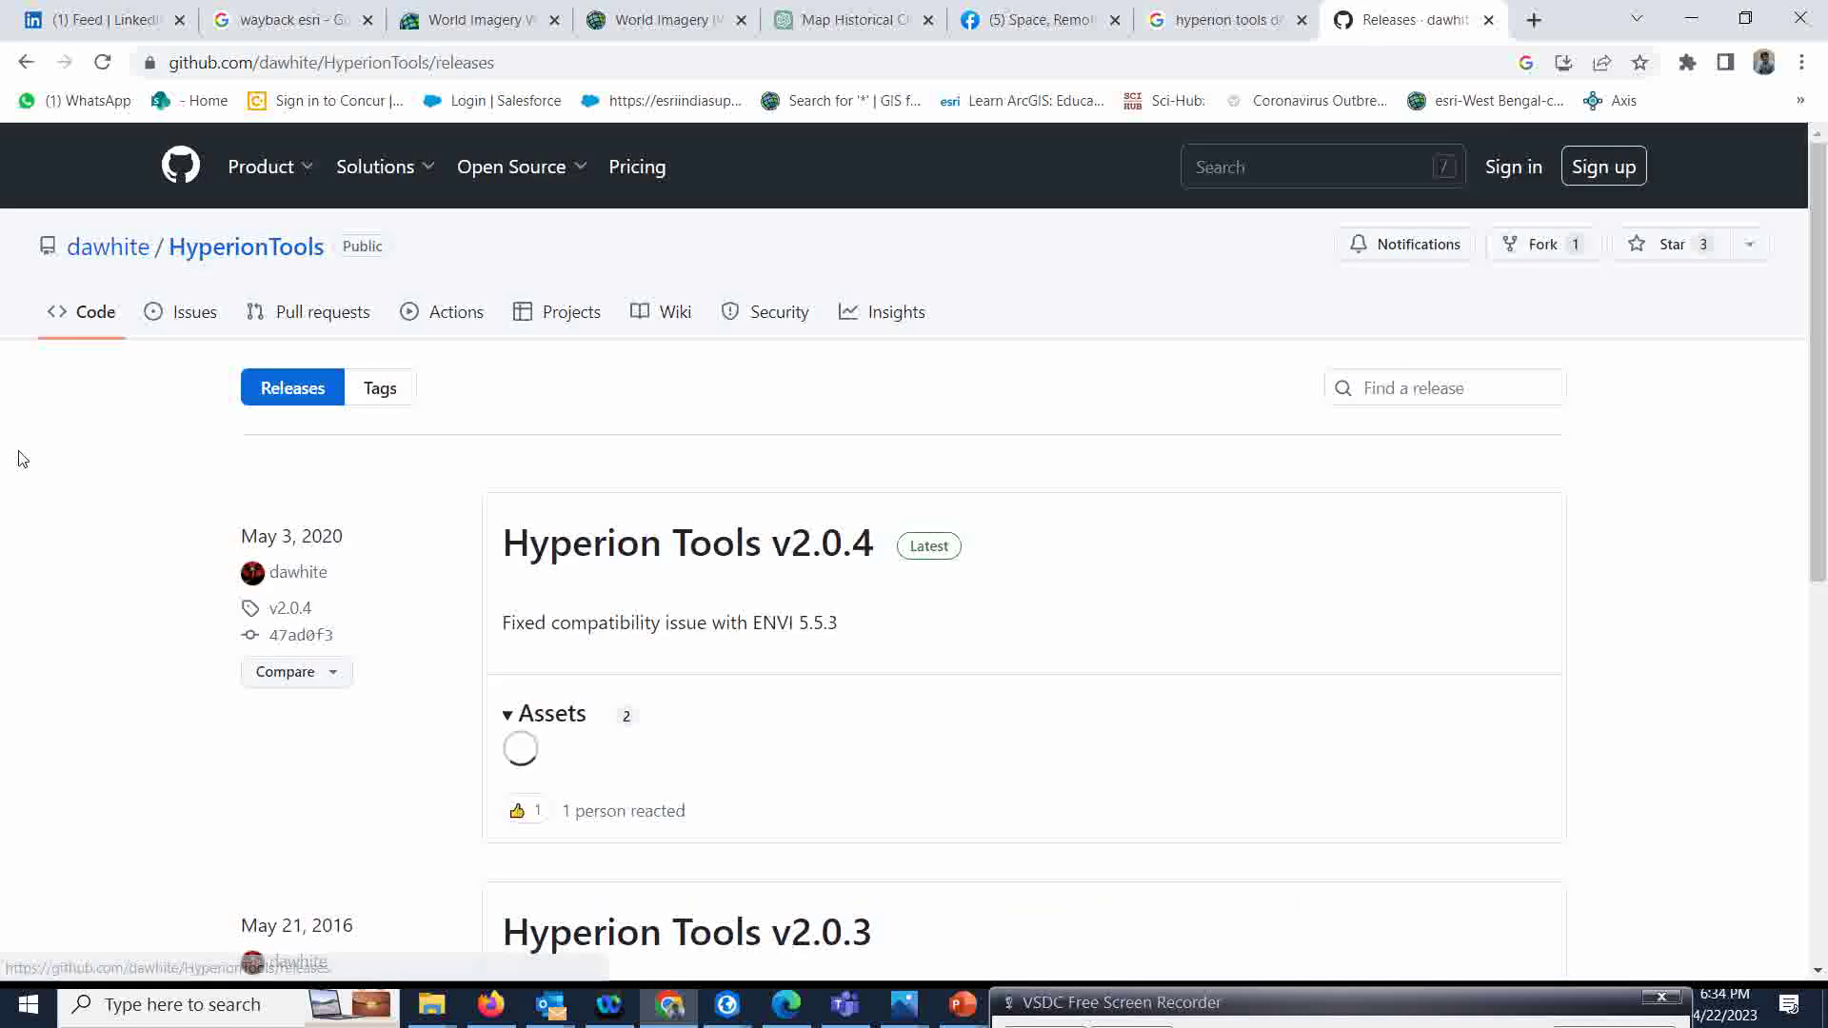
scroll(322, 491, "down", 6)
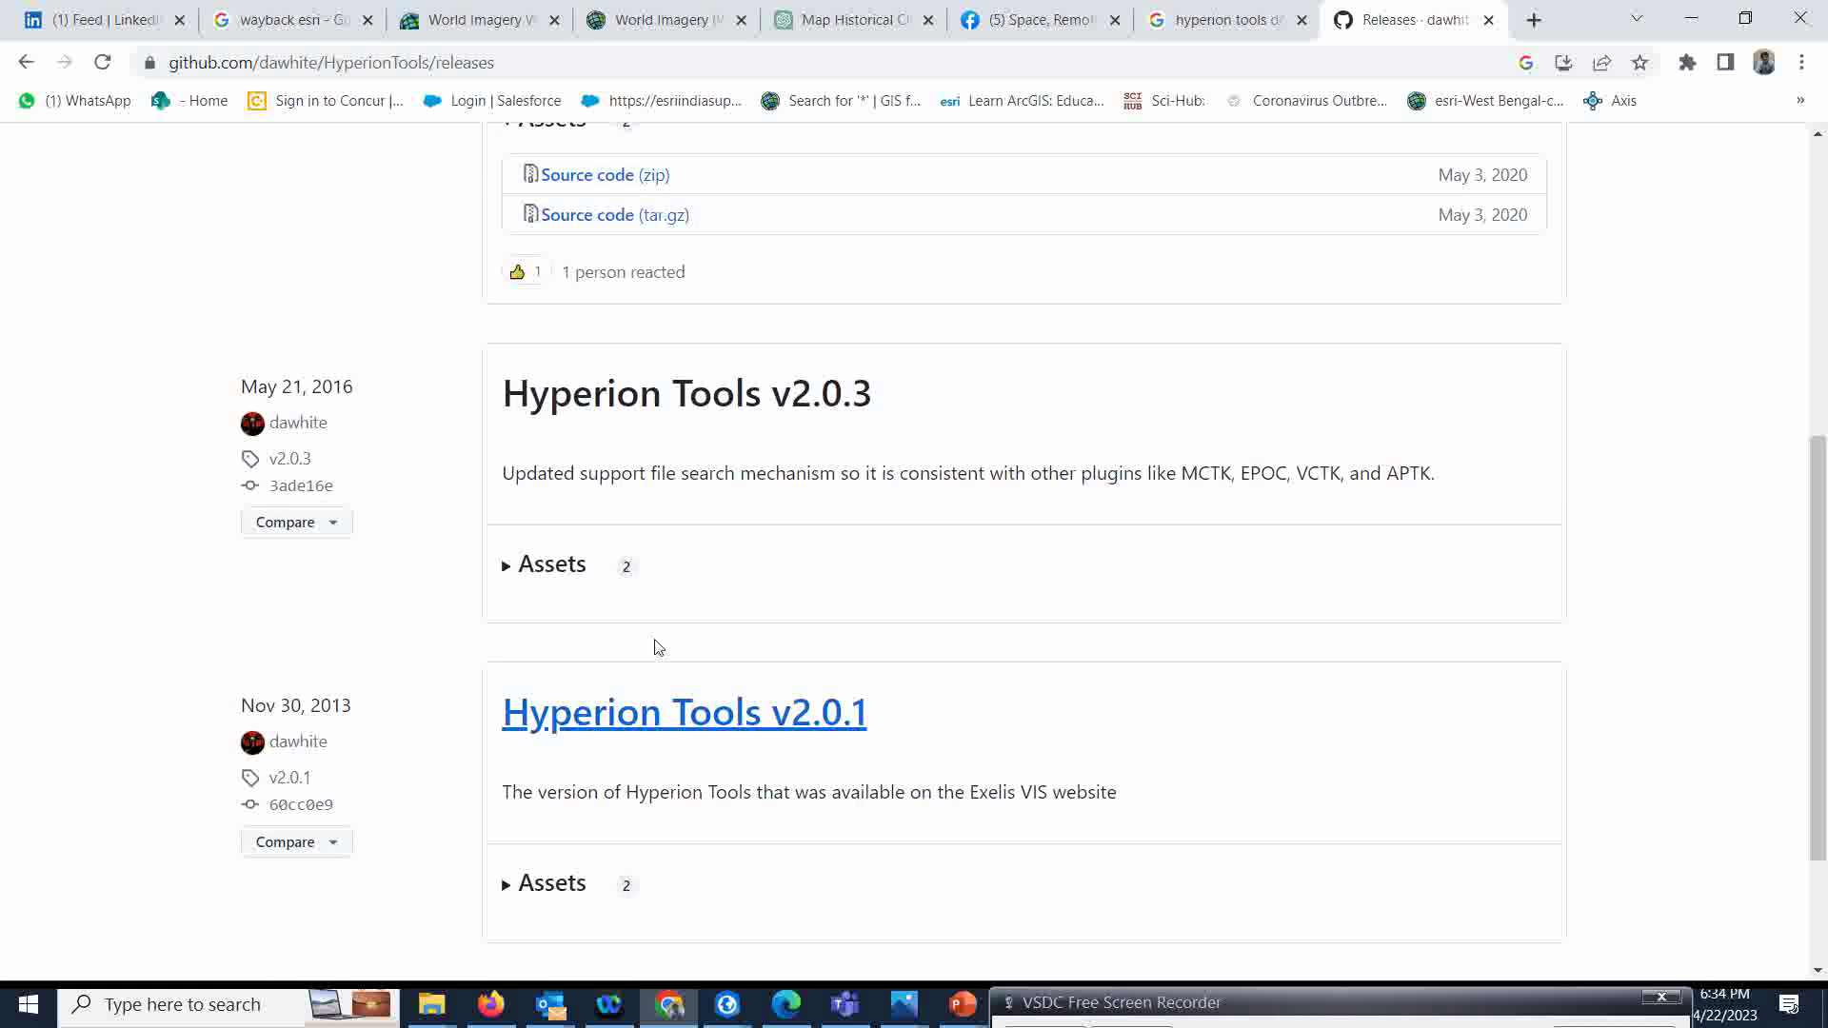
scroll(653, 248, "up", 4)
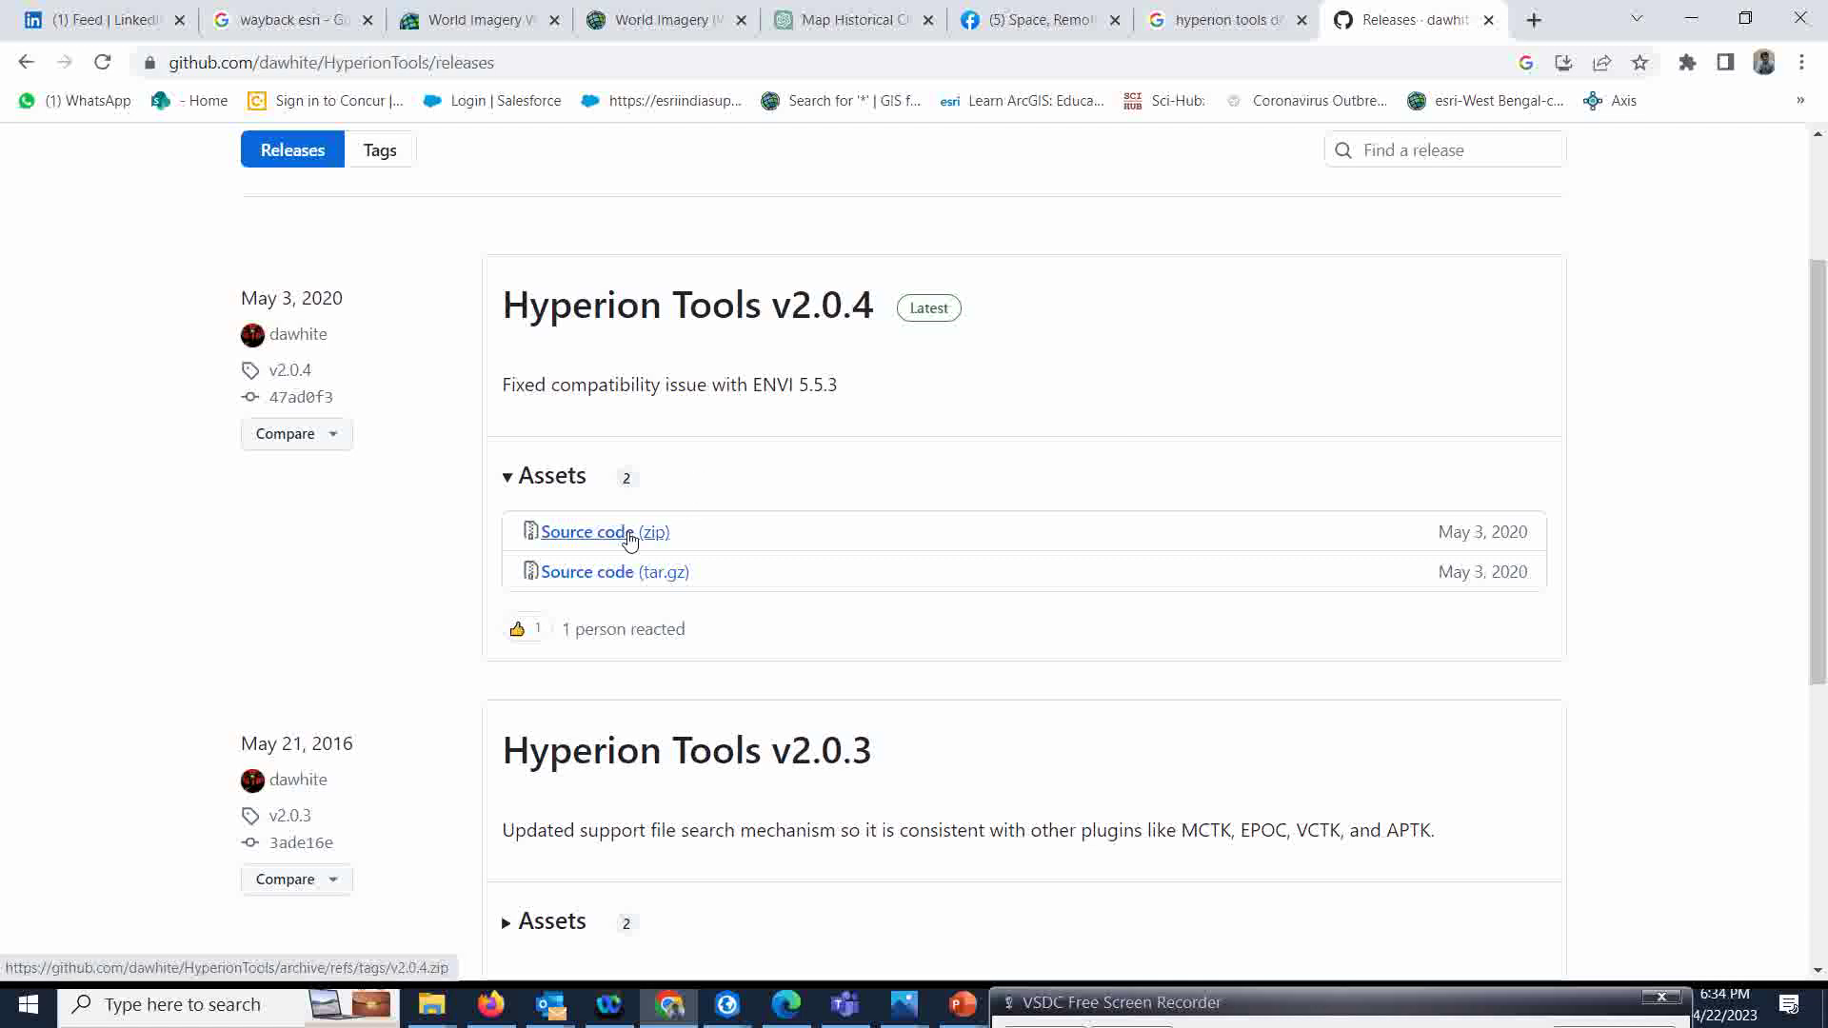
left_click(589, 535)
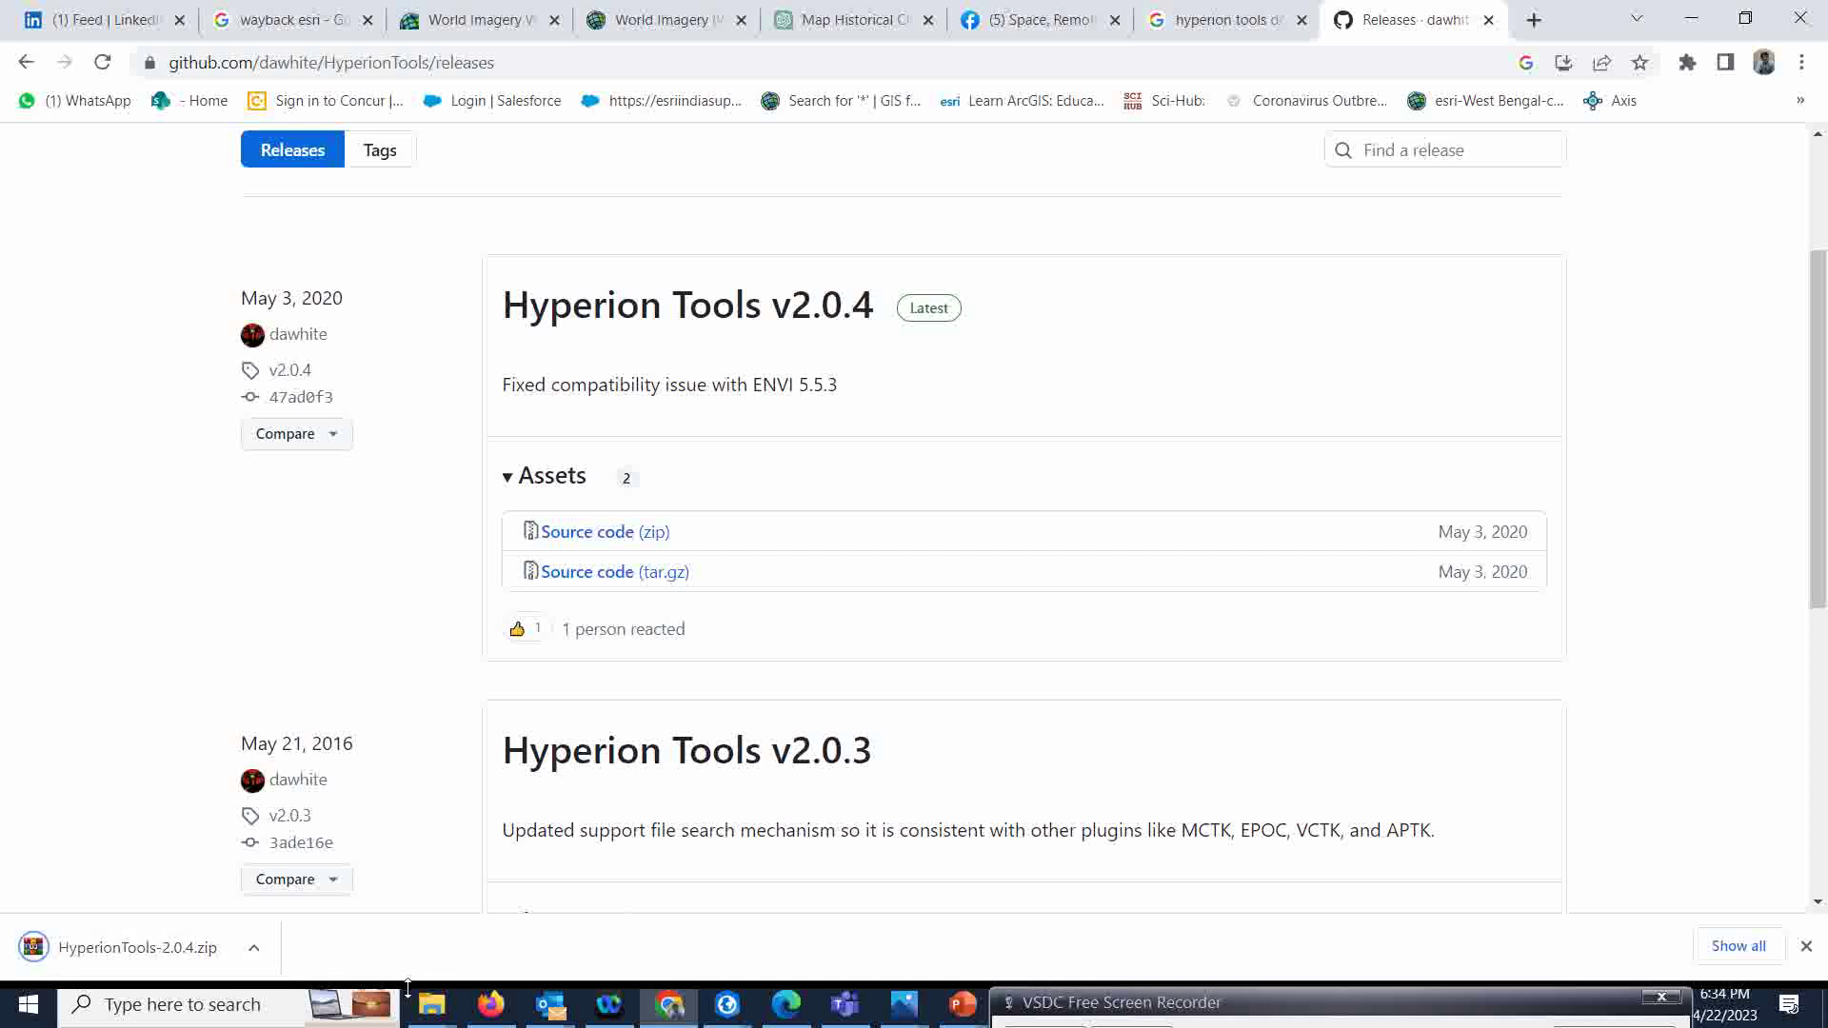
Switch to File Explorer and open the Hyperspectral analysis folder inside My lecture topic on drive E:.
mouse_move(436, 1002)
left_click(575, 928)
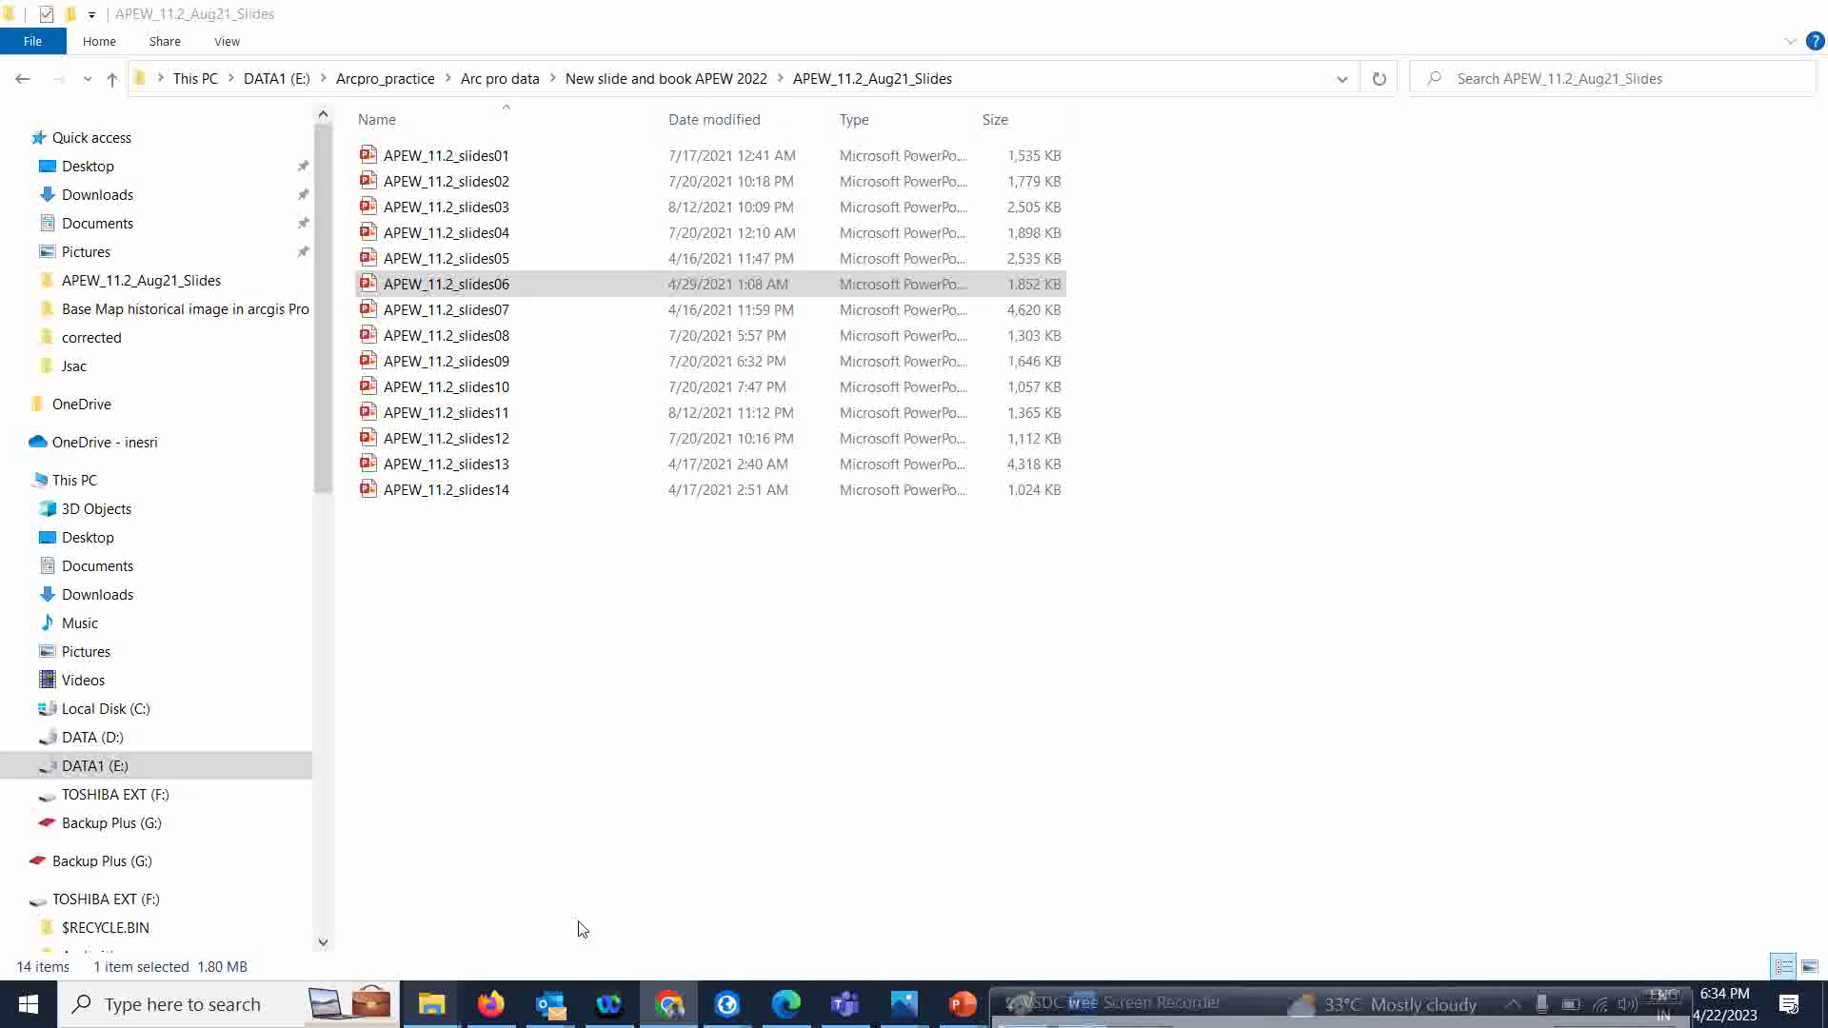
left_click(111, 745)
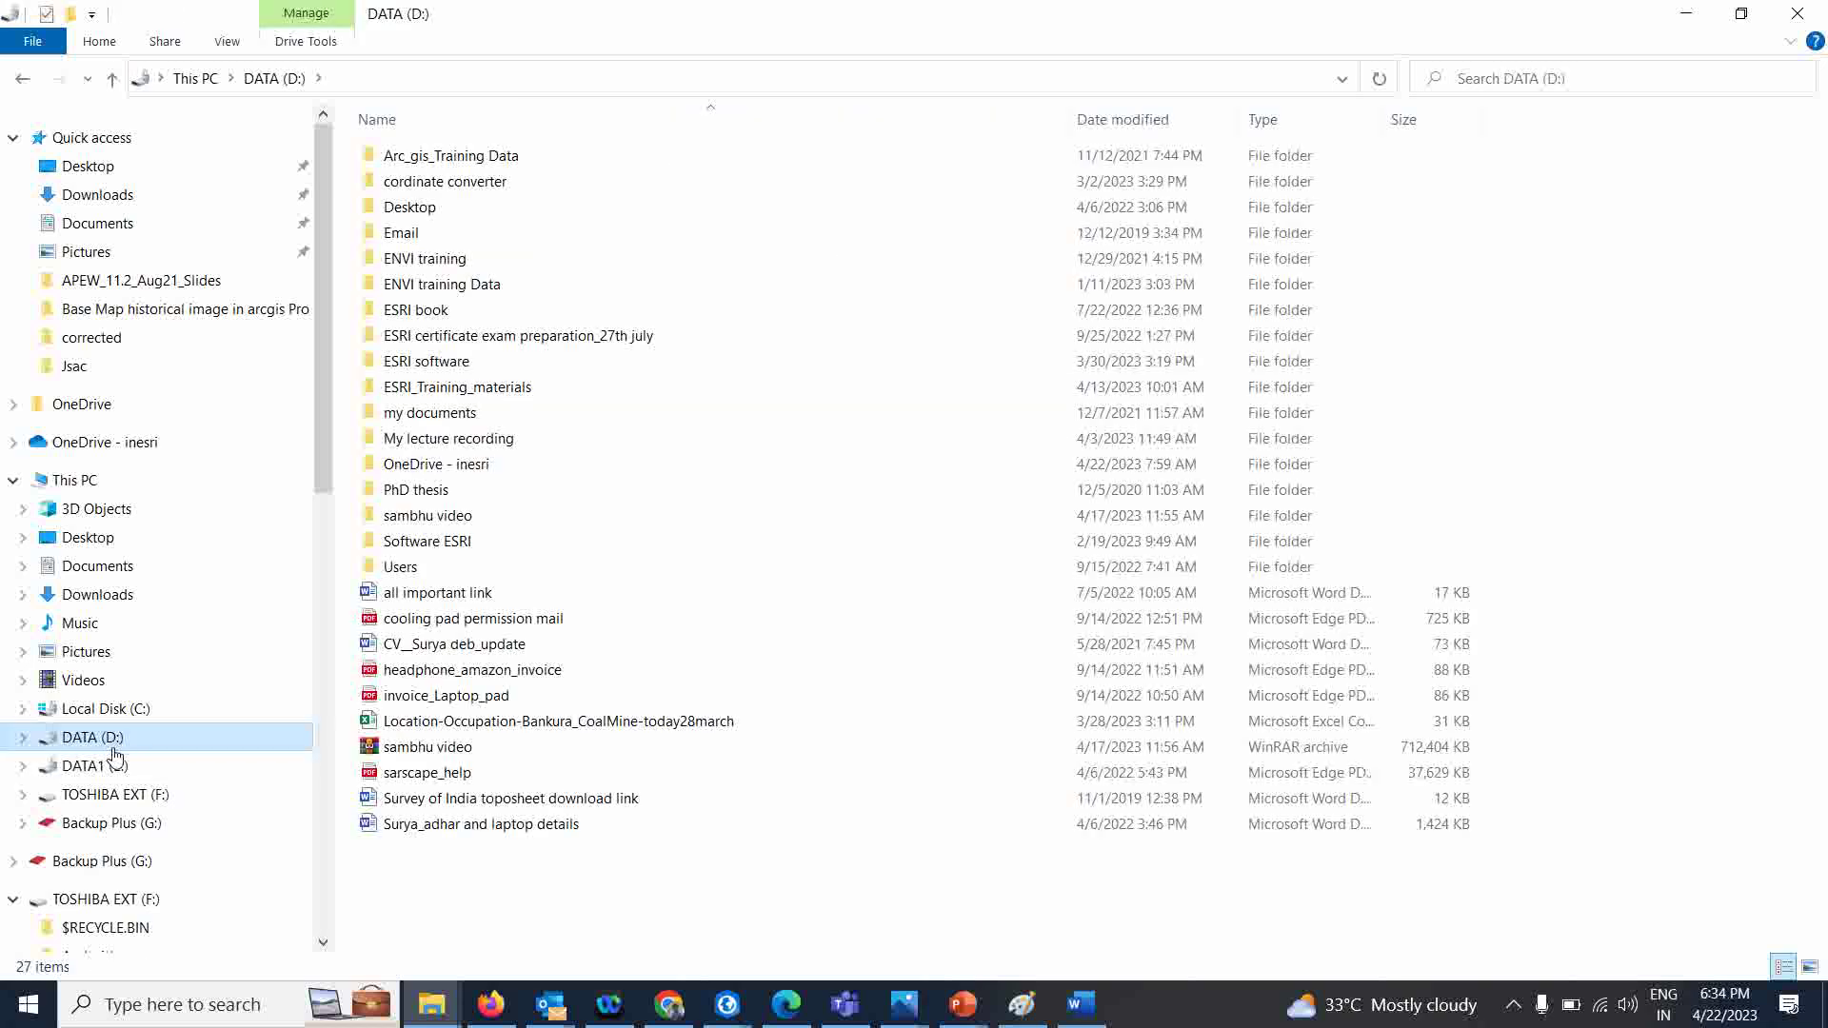
left_click(107, 767)
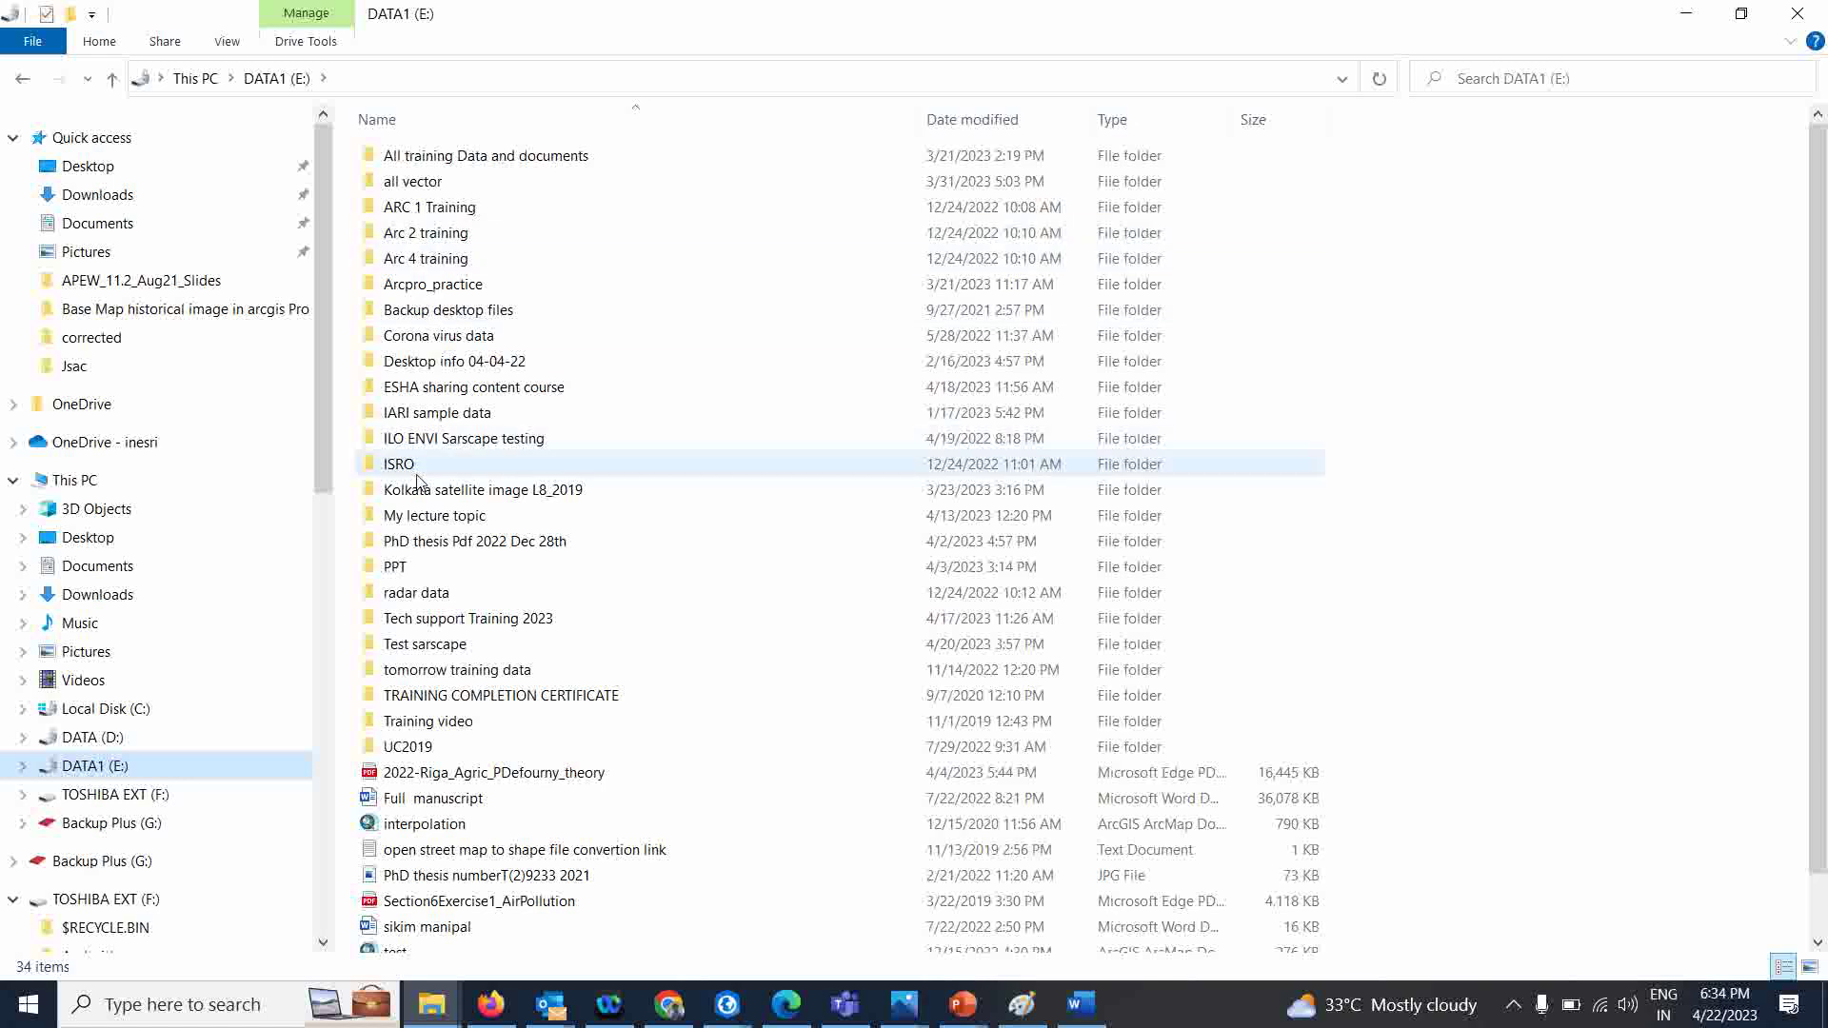
double_click(444, 521)
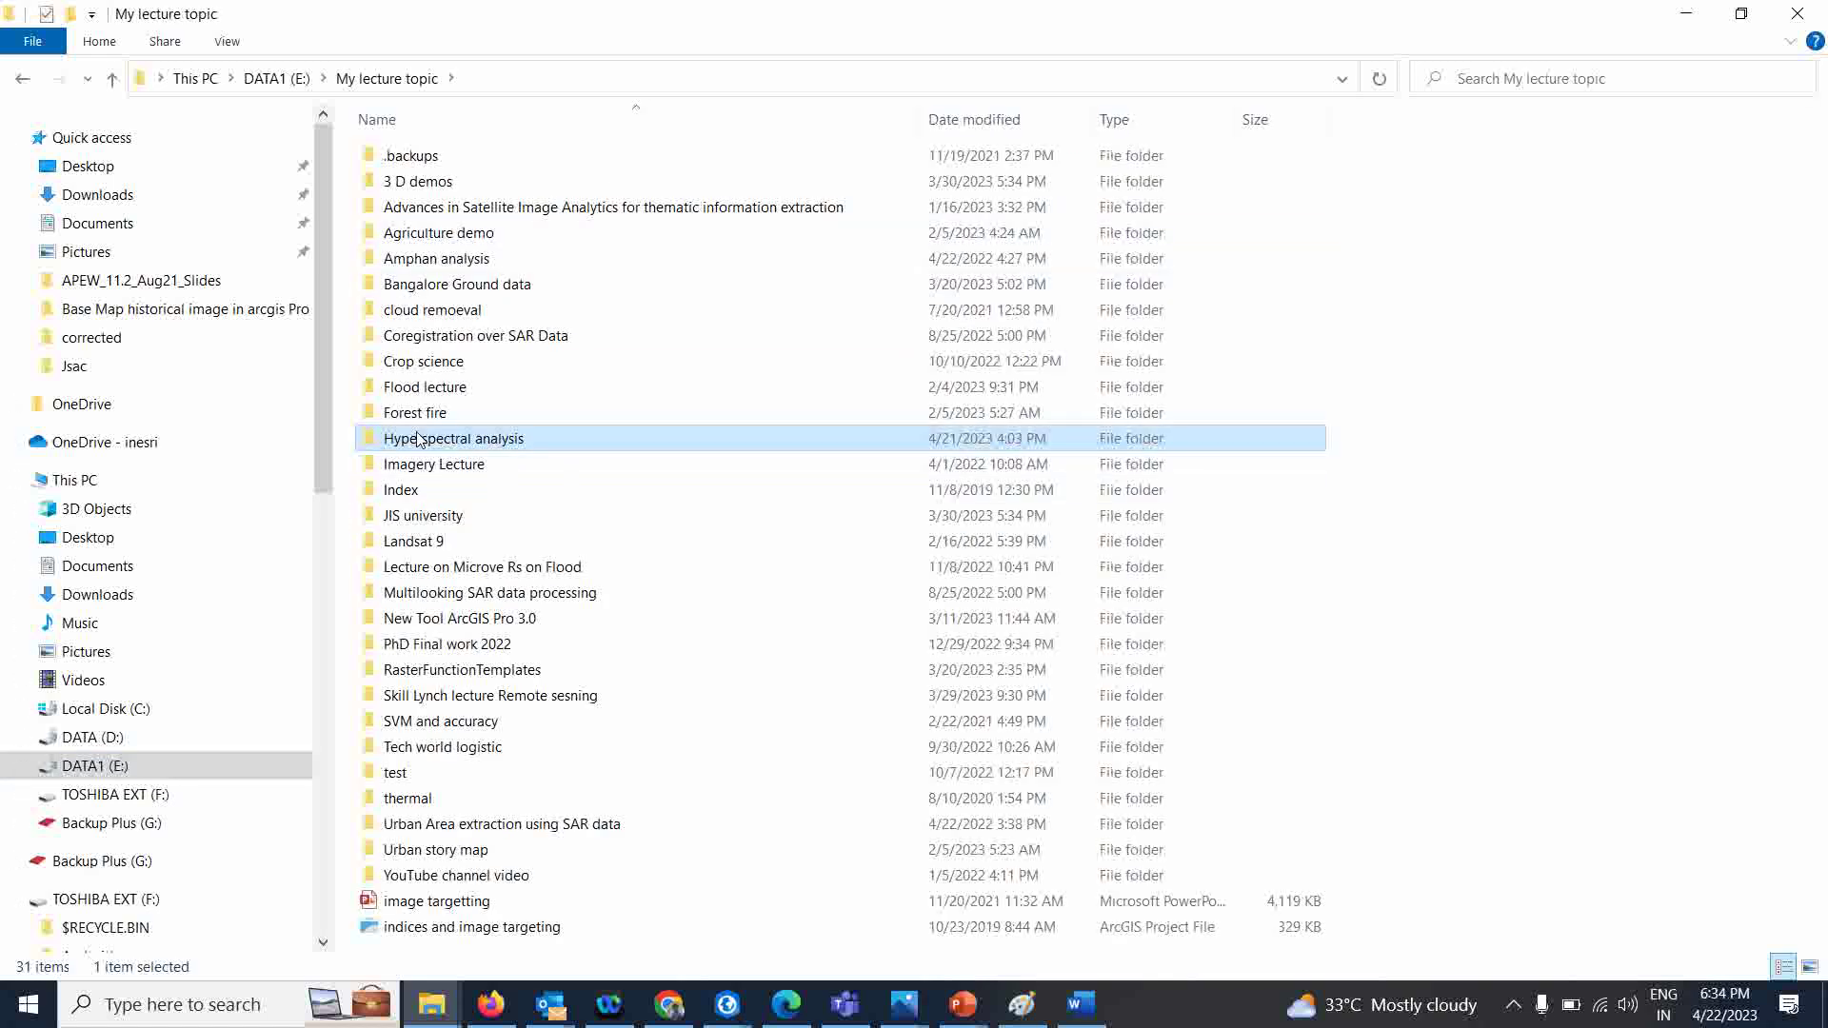
double_click(441, 438)
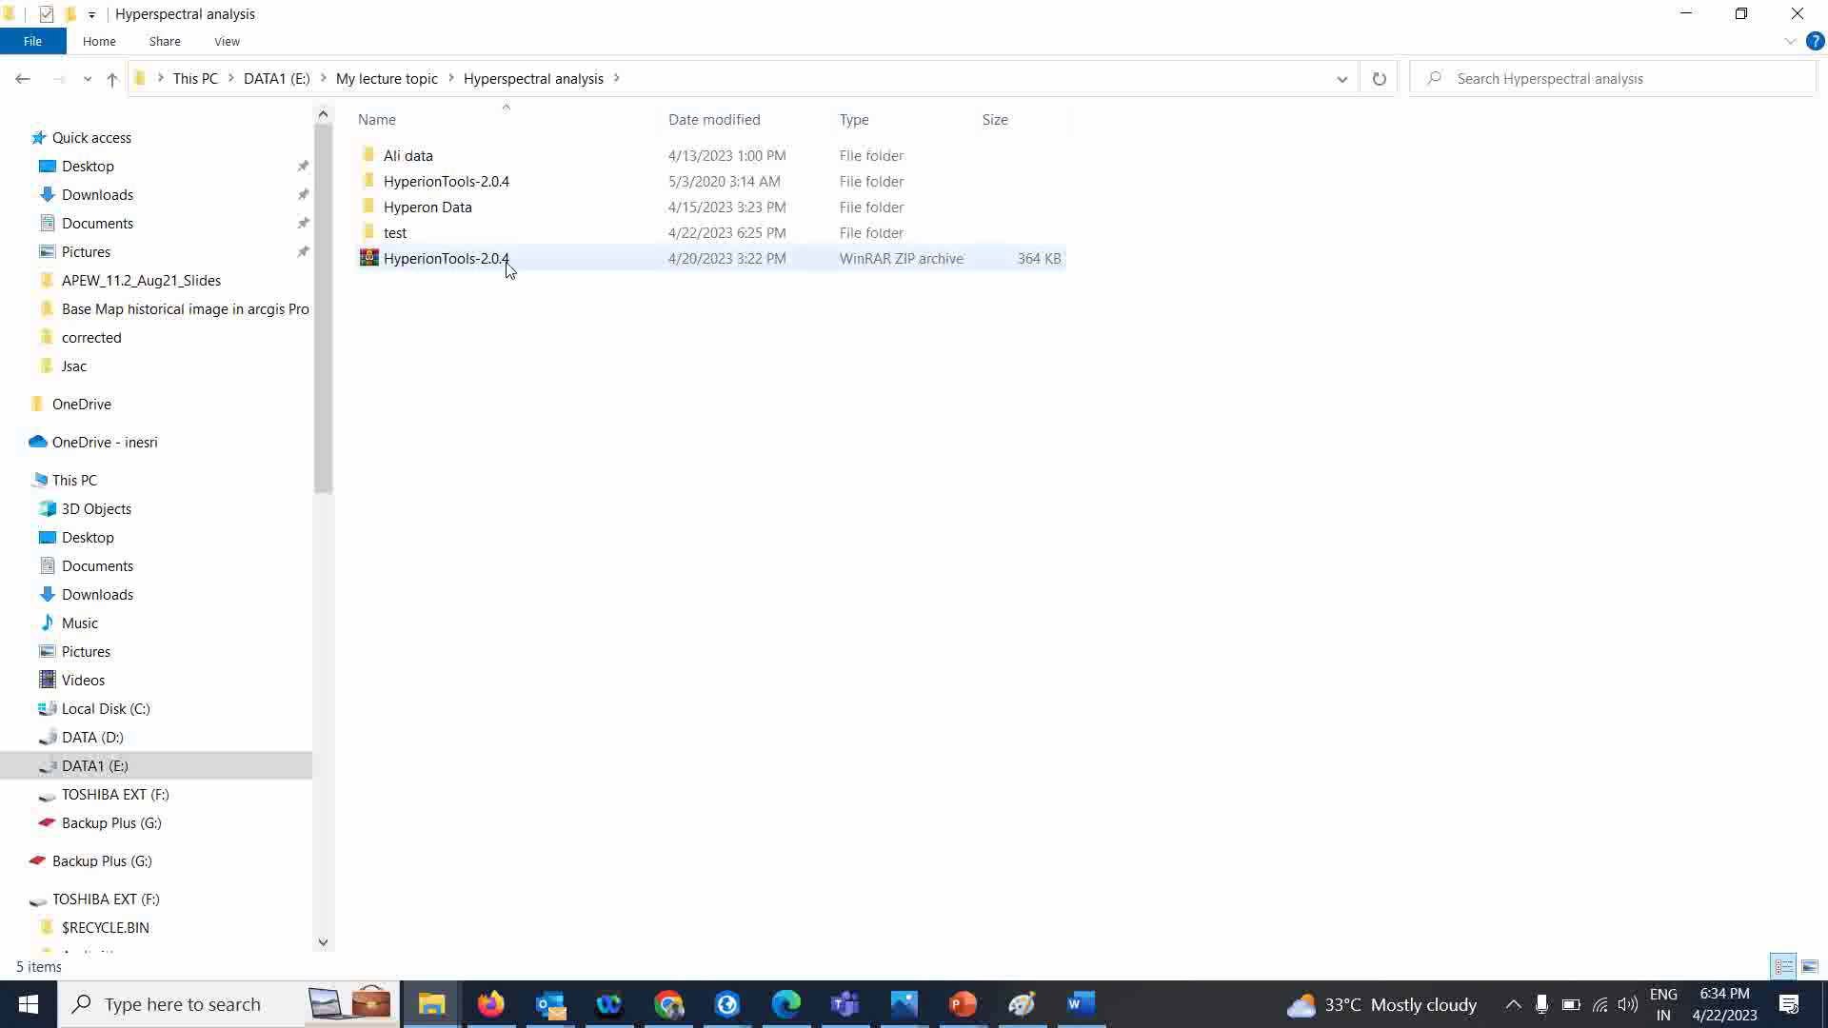
Check the extraction options for the HyperionTools-2.0.4 ZIP archive and open the extracted HyperionTools-2.0.4 folder.
double_click(454, 191)
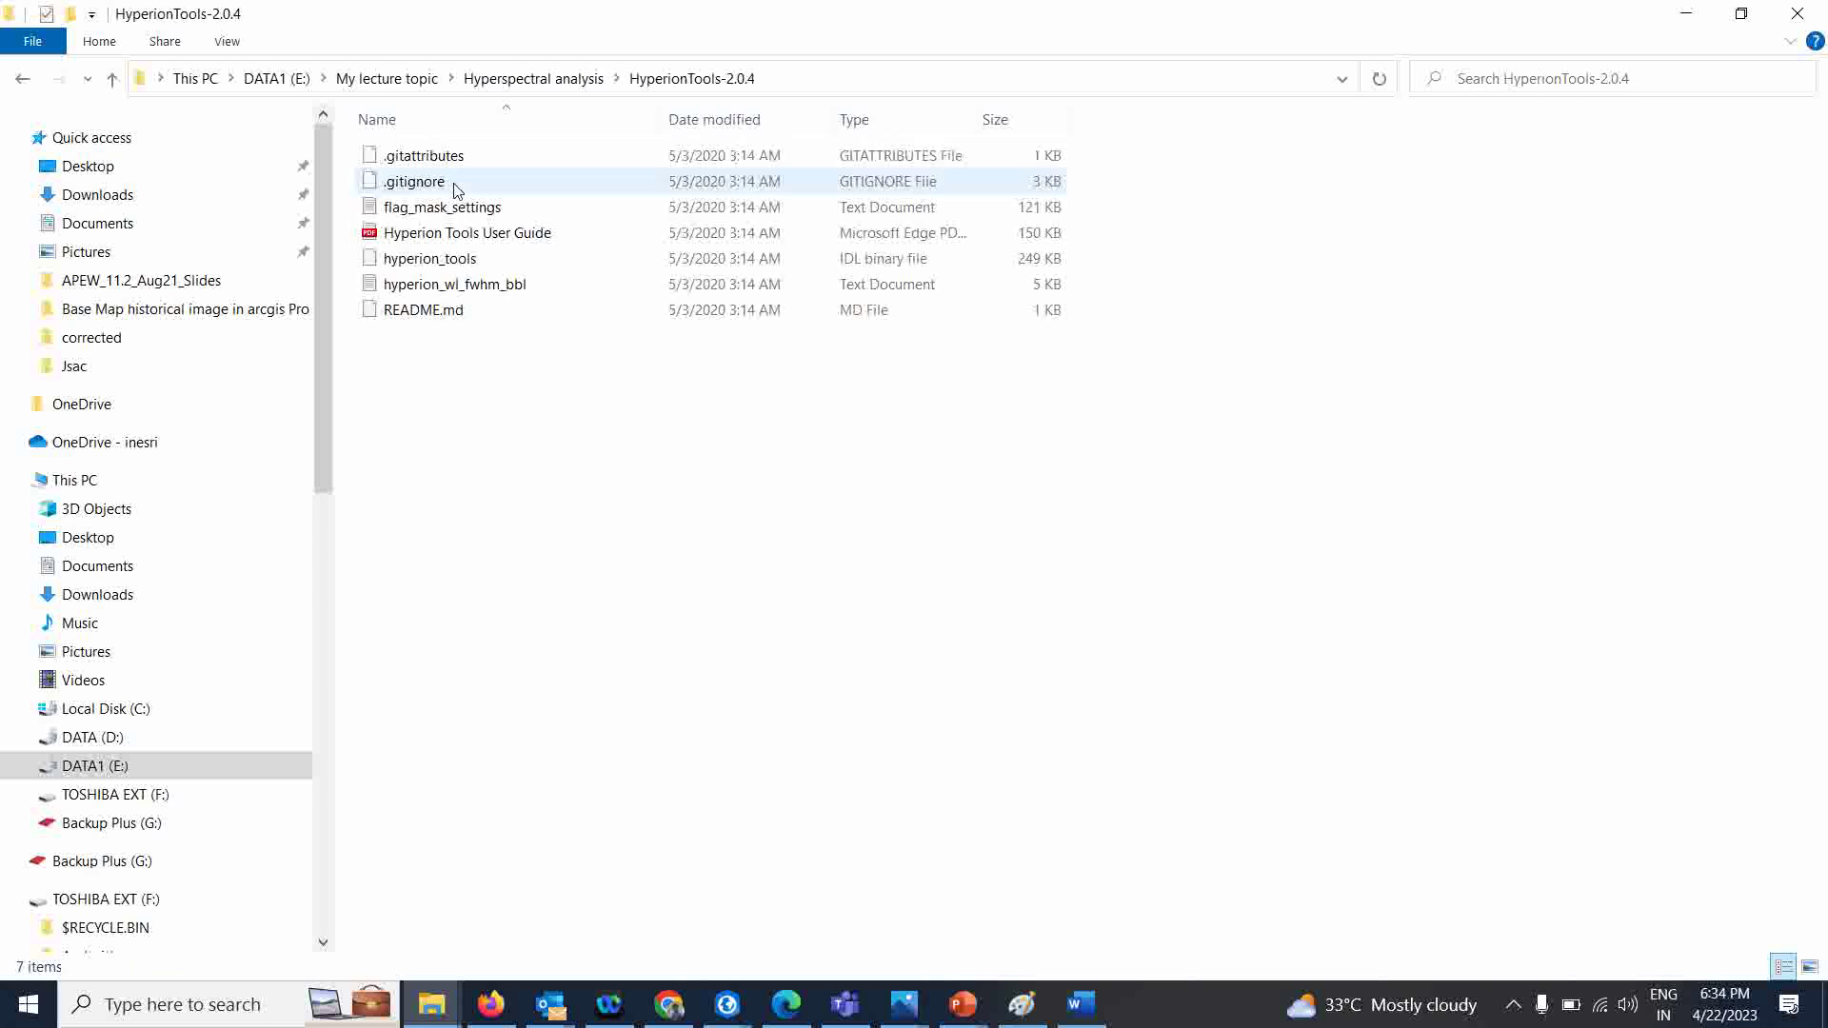
key("alt+Up")
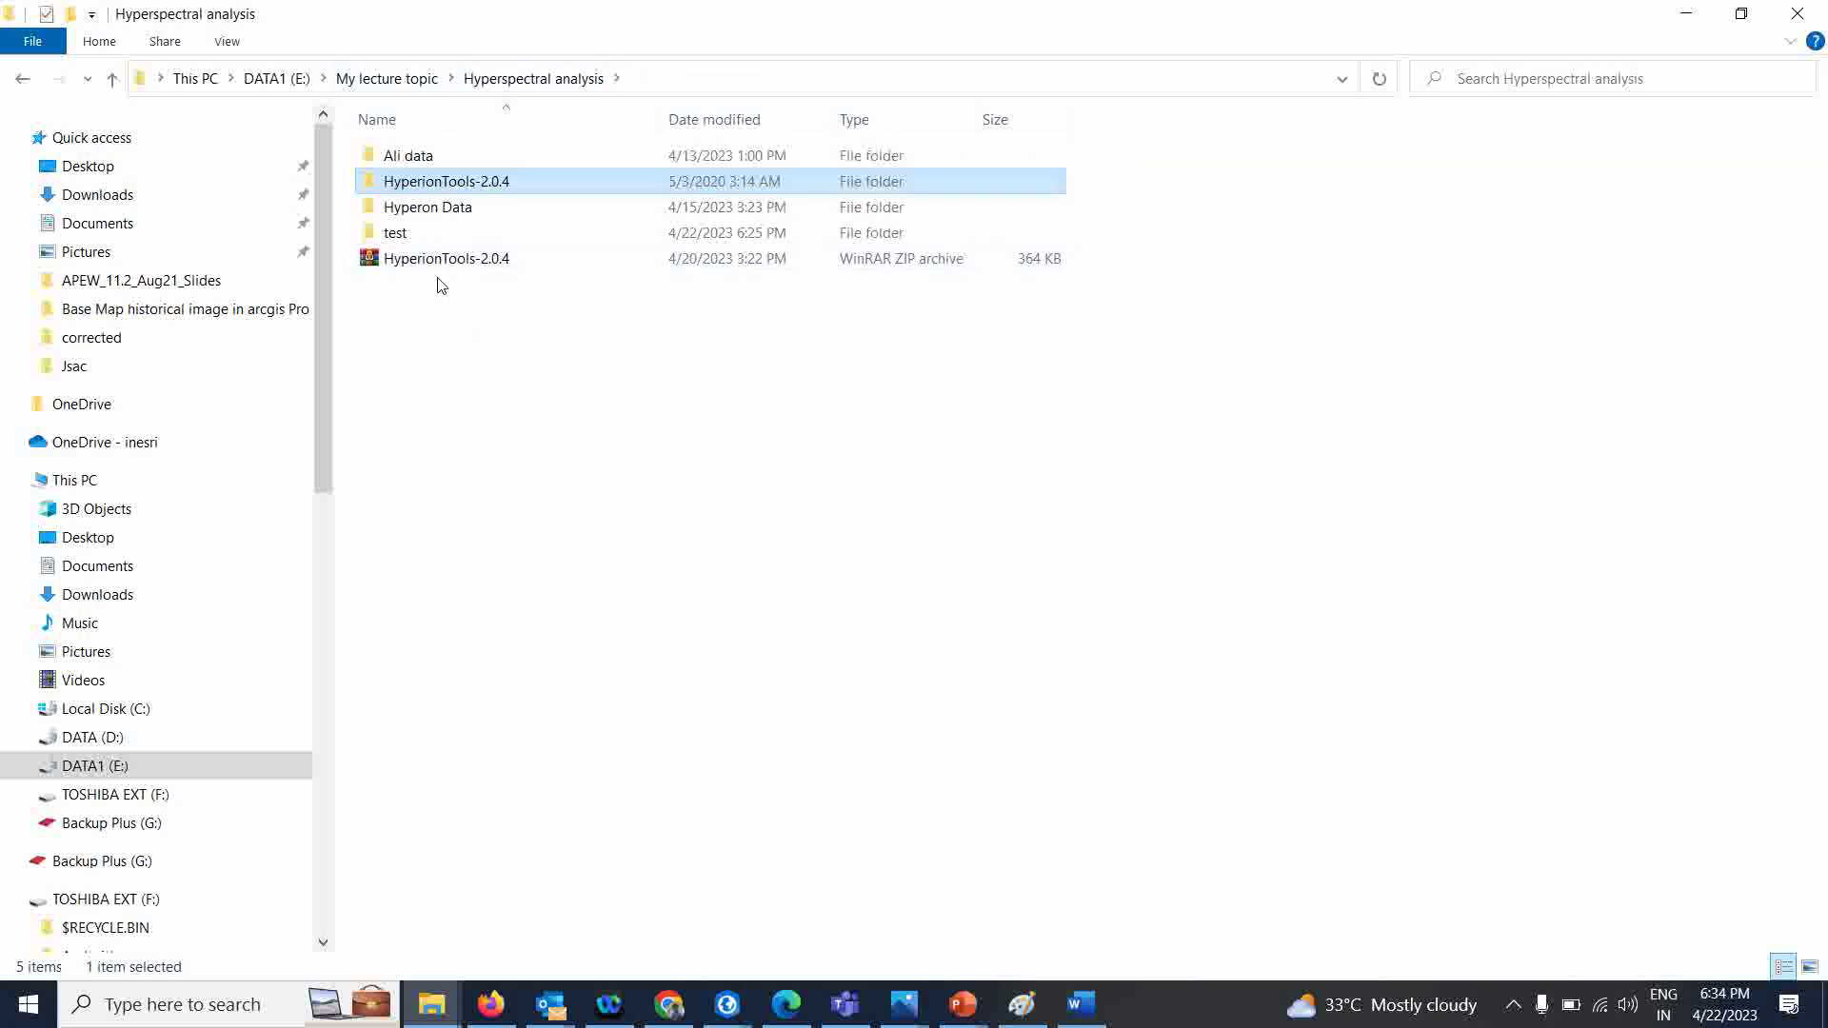
left_click(445, 258)
right_click(445, 258)
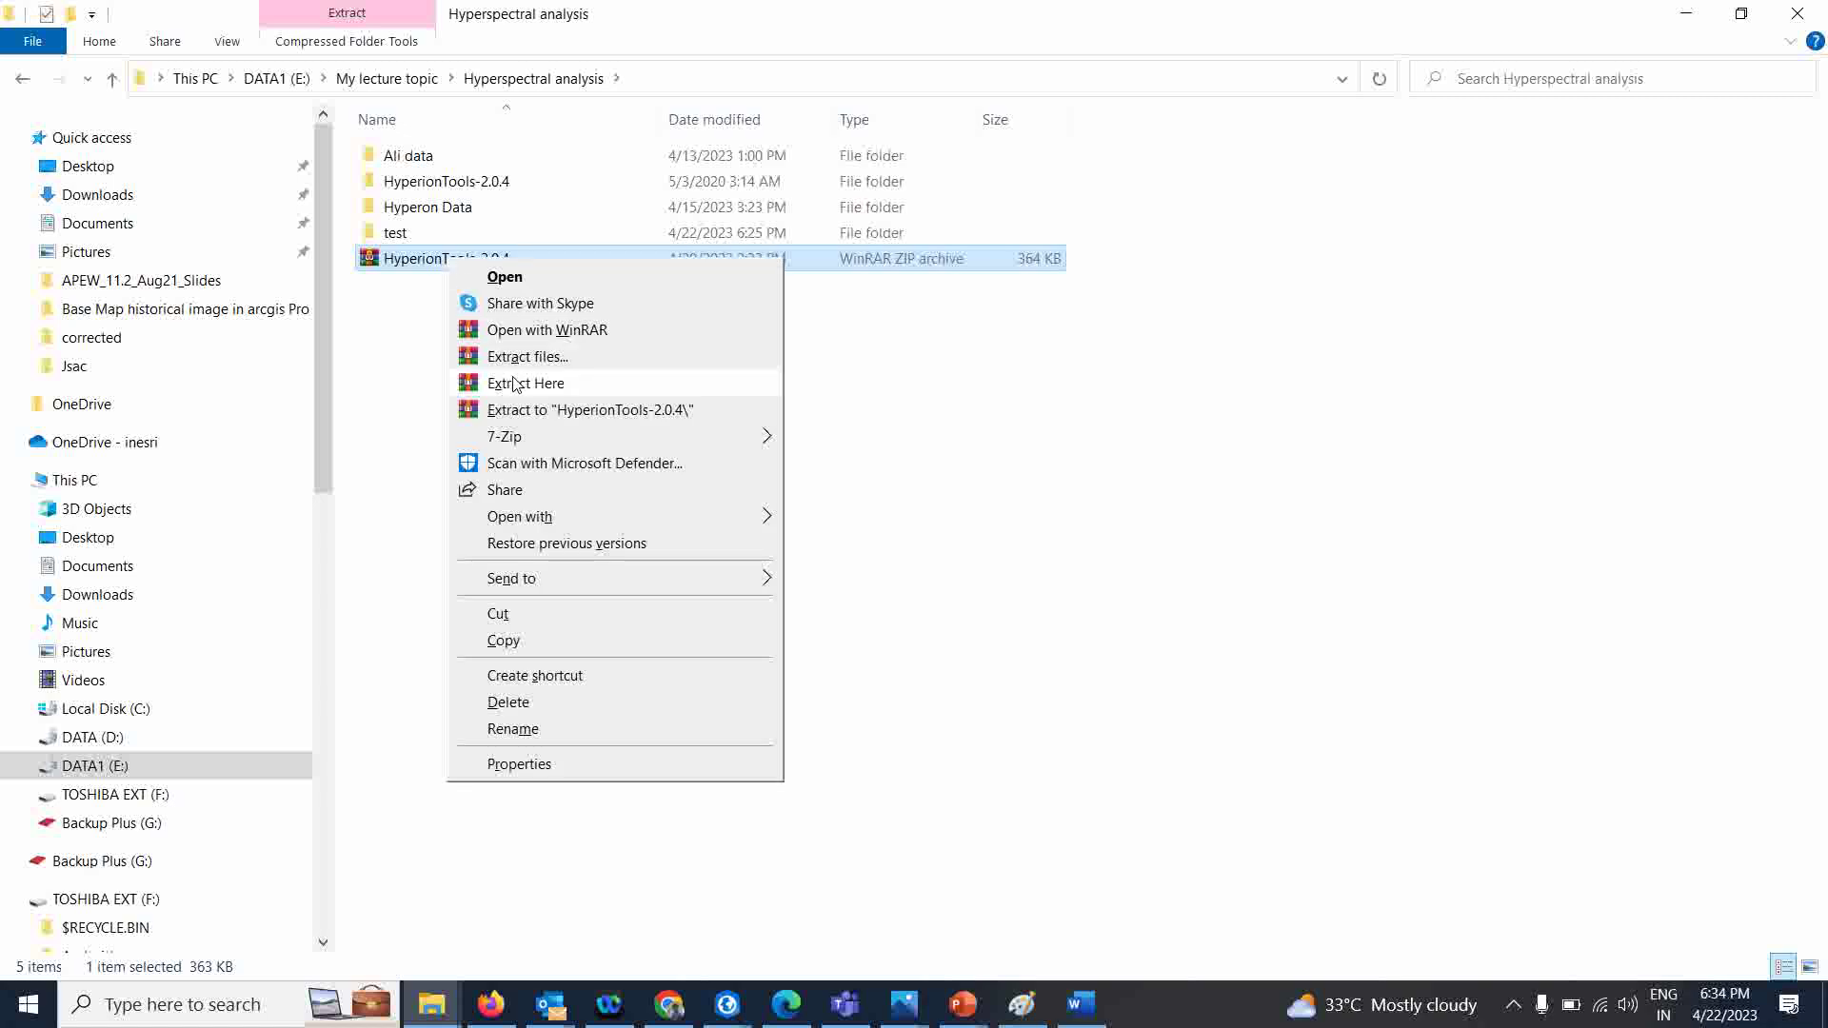
left_click(457, 182)
double_click(457, 182)
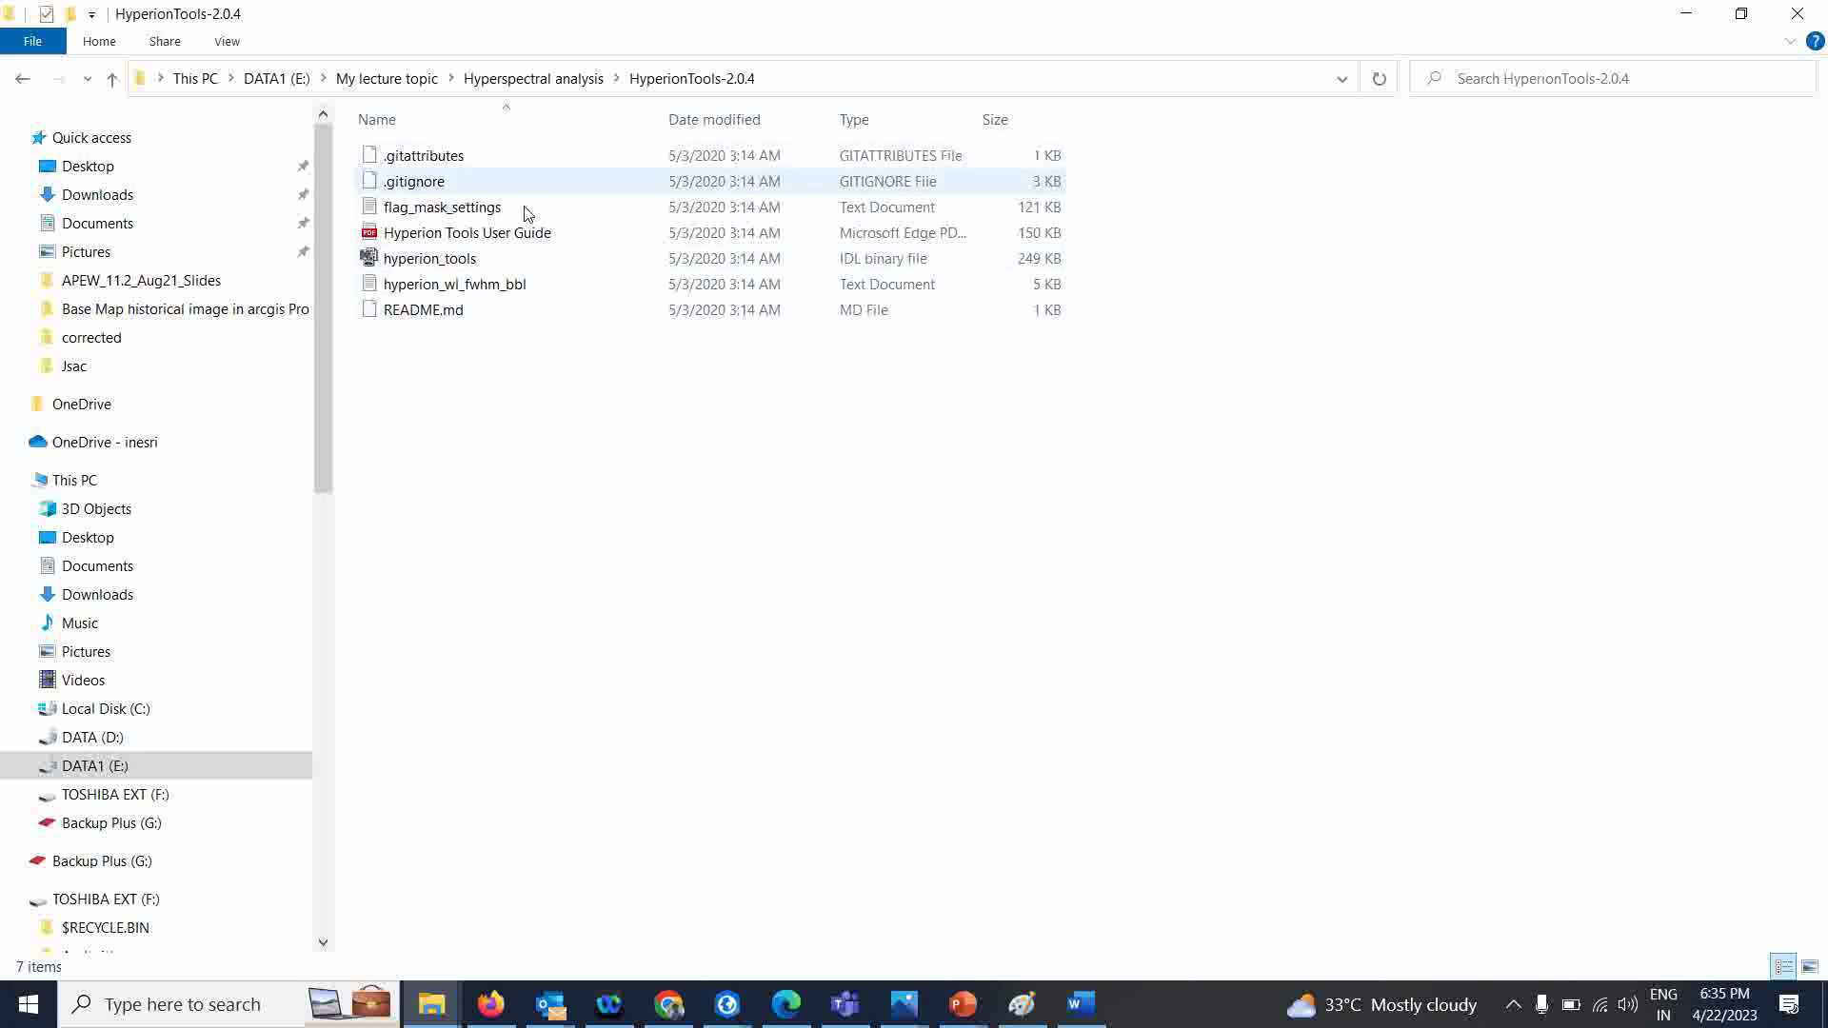
Copy the files flag_mask_settings, hyperion_tools and hyperion_wl_fwhm_bbl from the HyperionTools-2.0.4 folder.
left_click(453, 258)
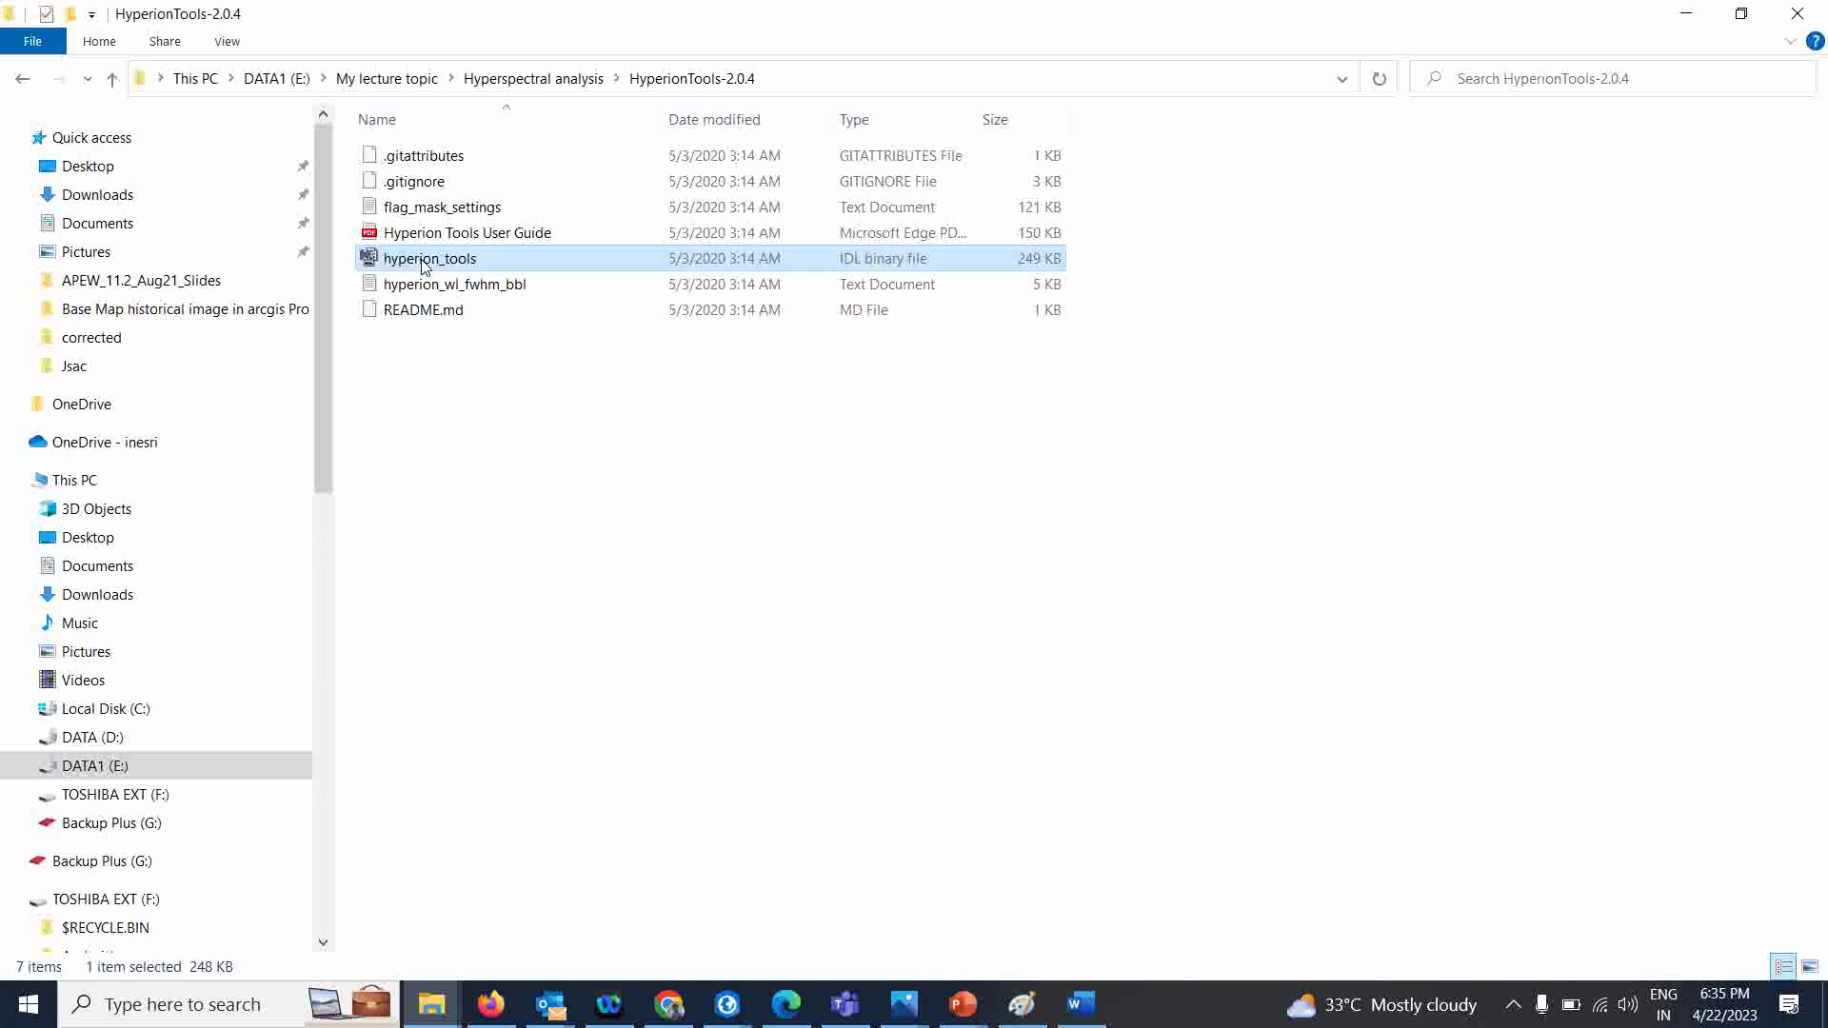
left_click(442, 286, "ctrl")
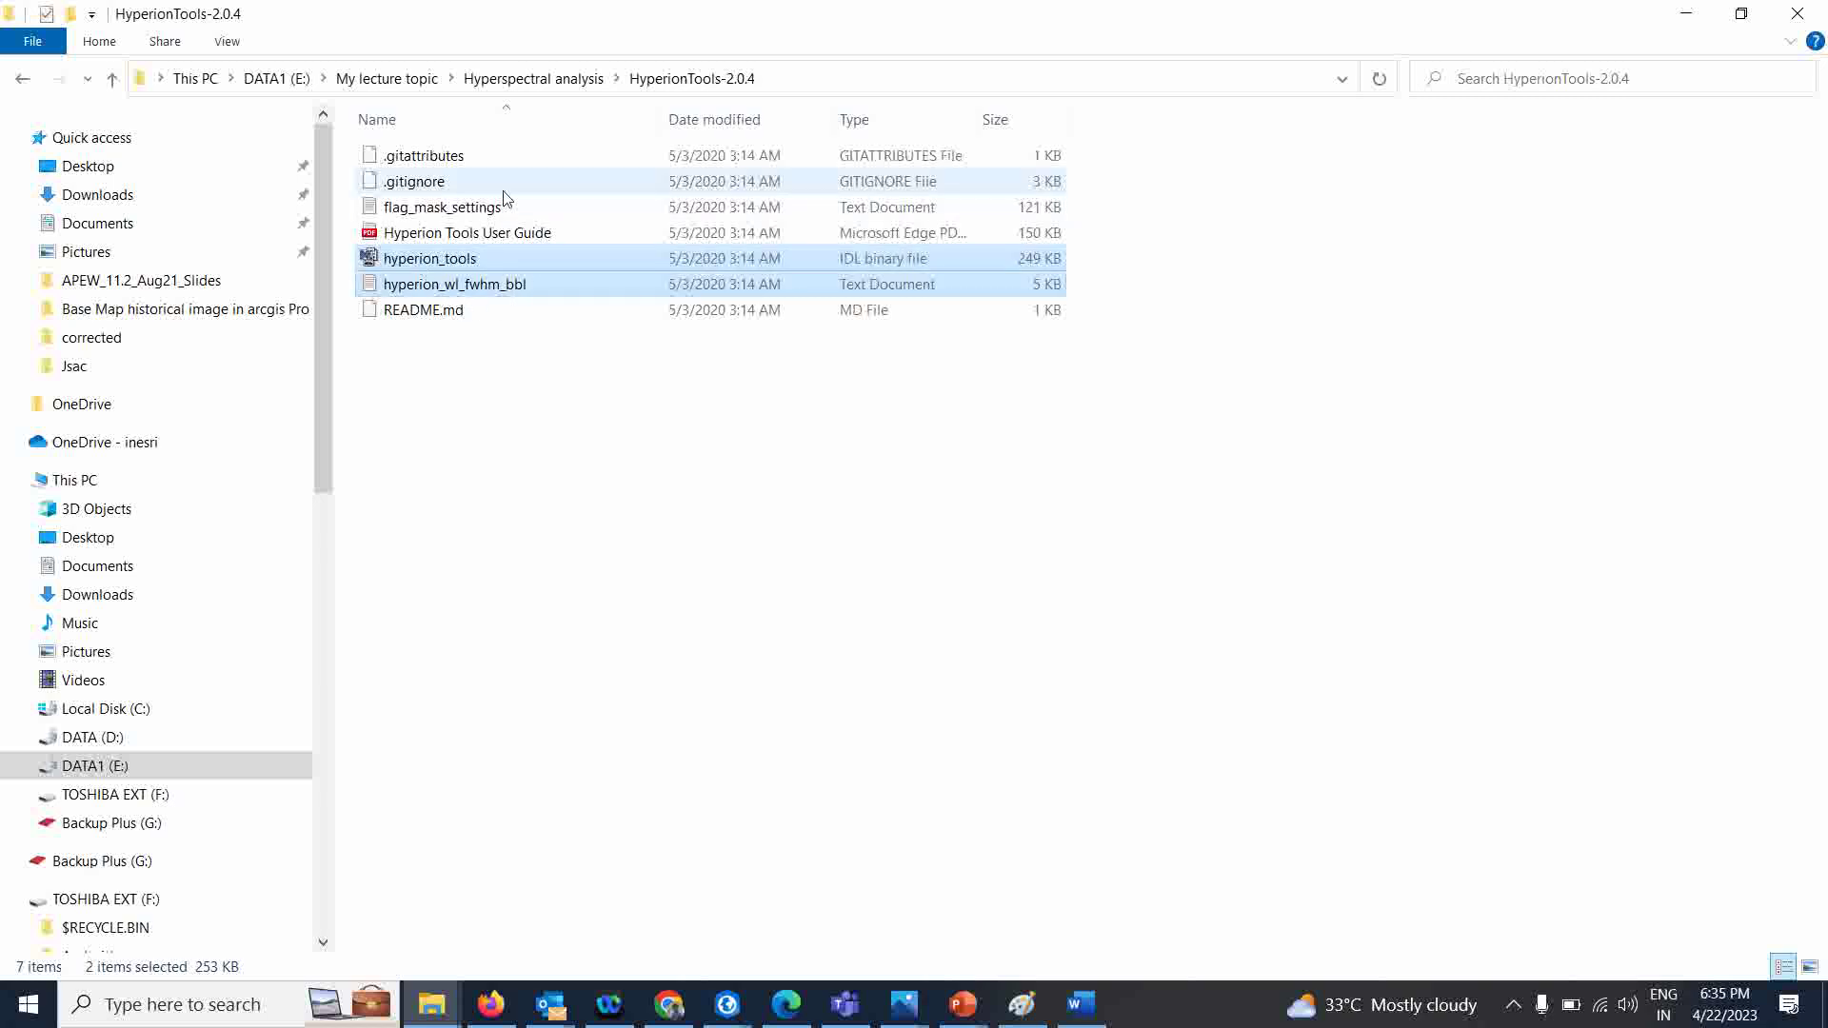
left_click(443, 209, "ctrl")
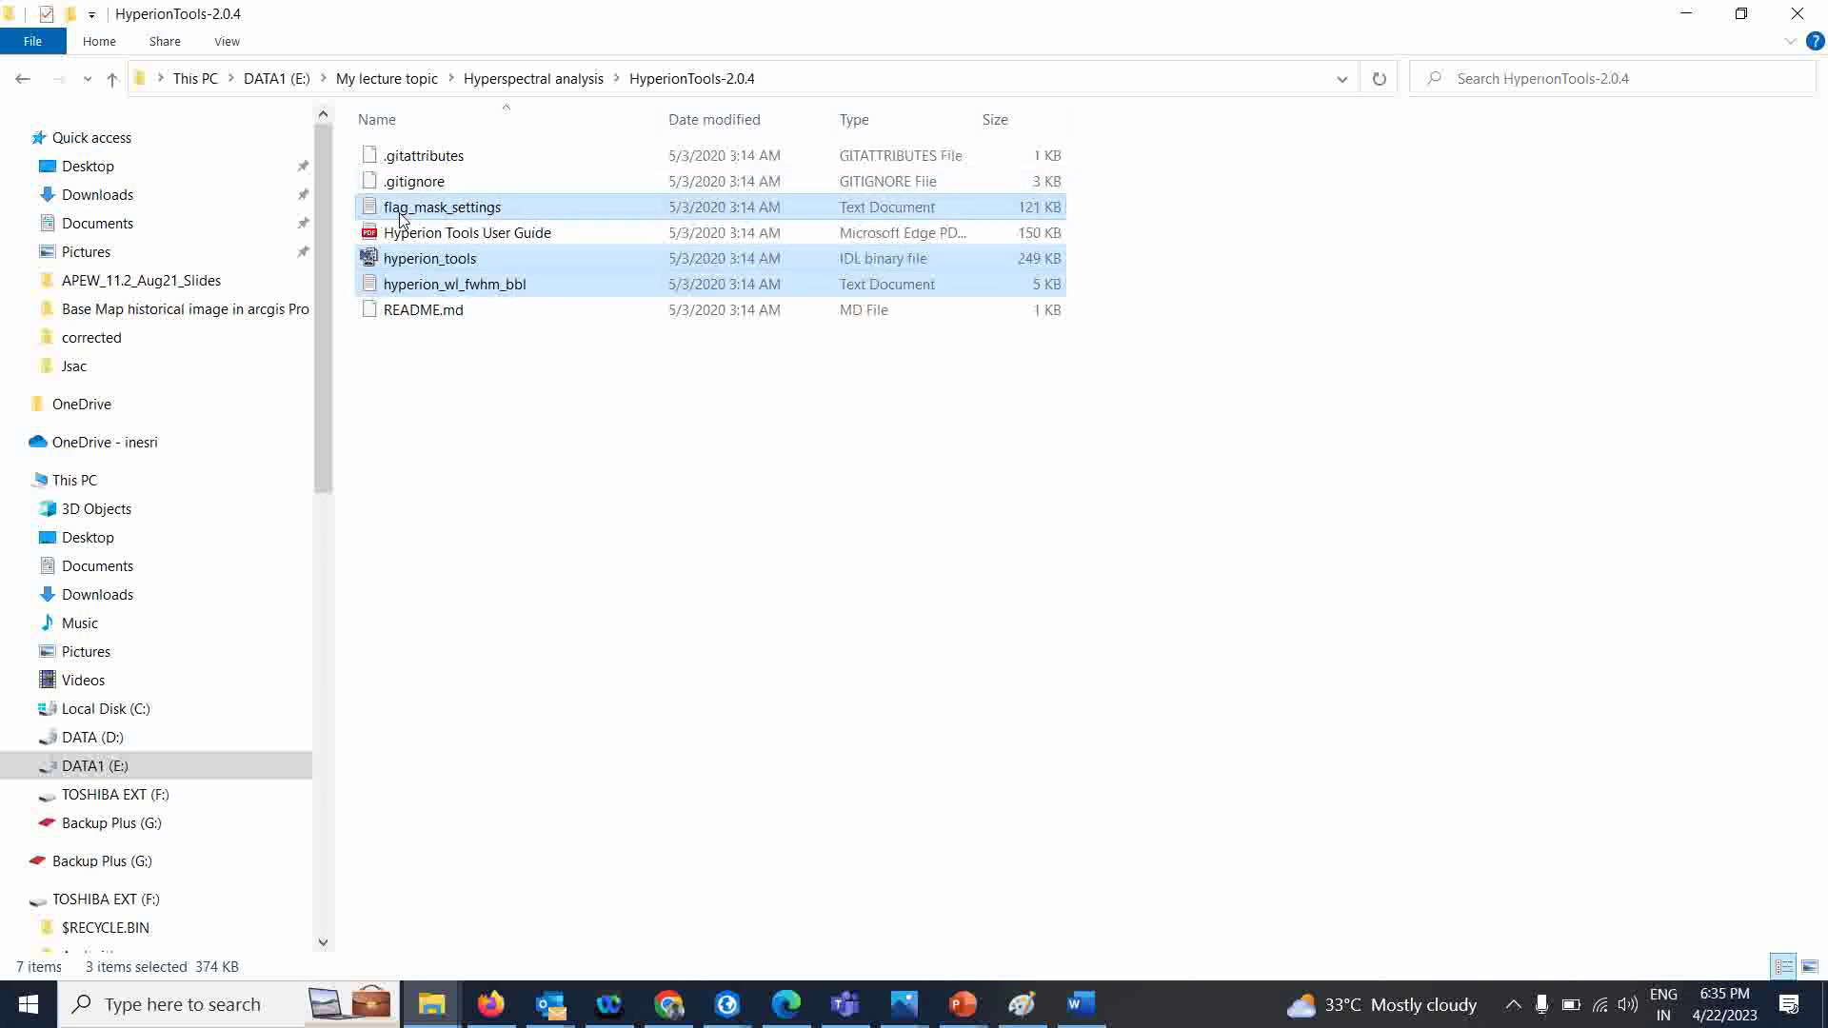
right_click(476, 211)
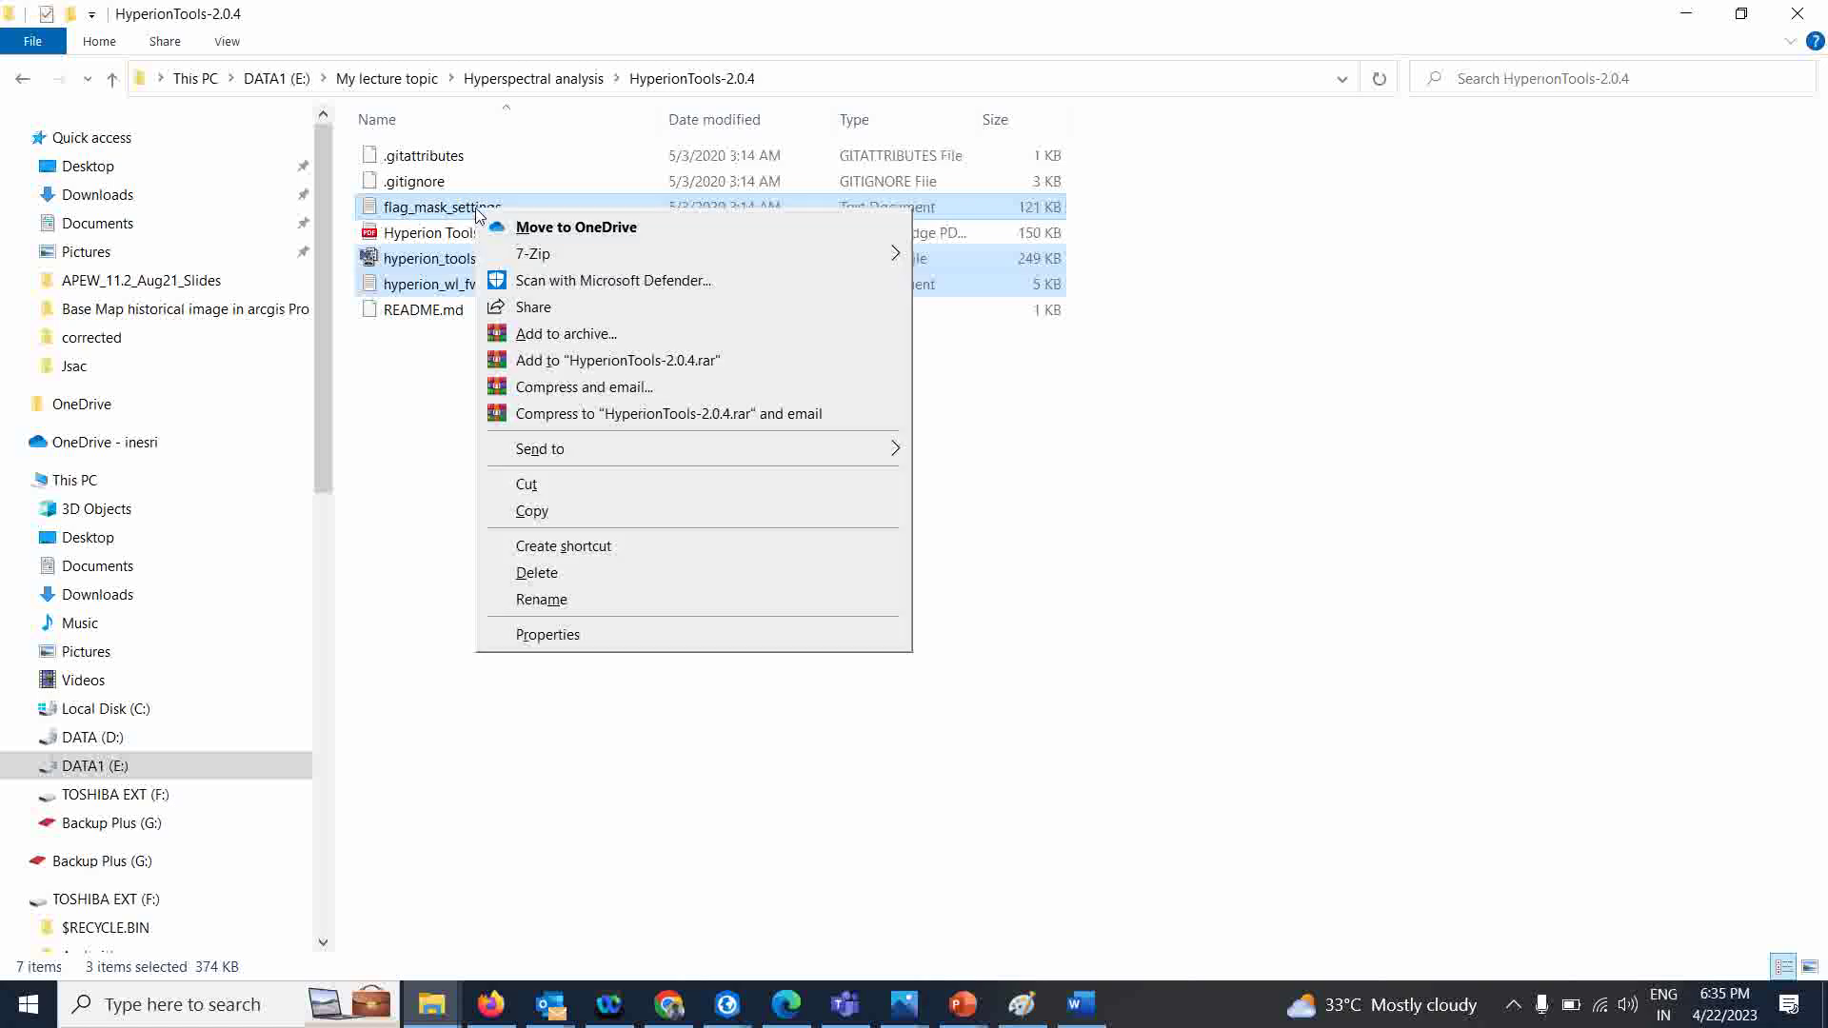
left_click(533, 514)
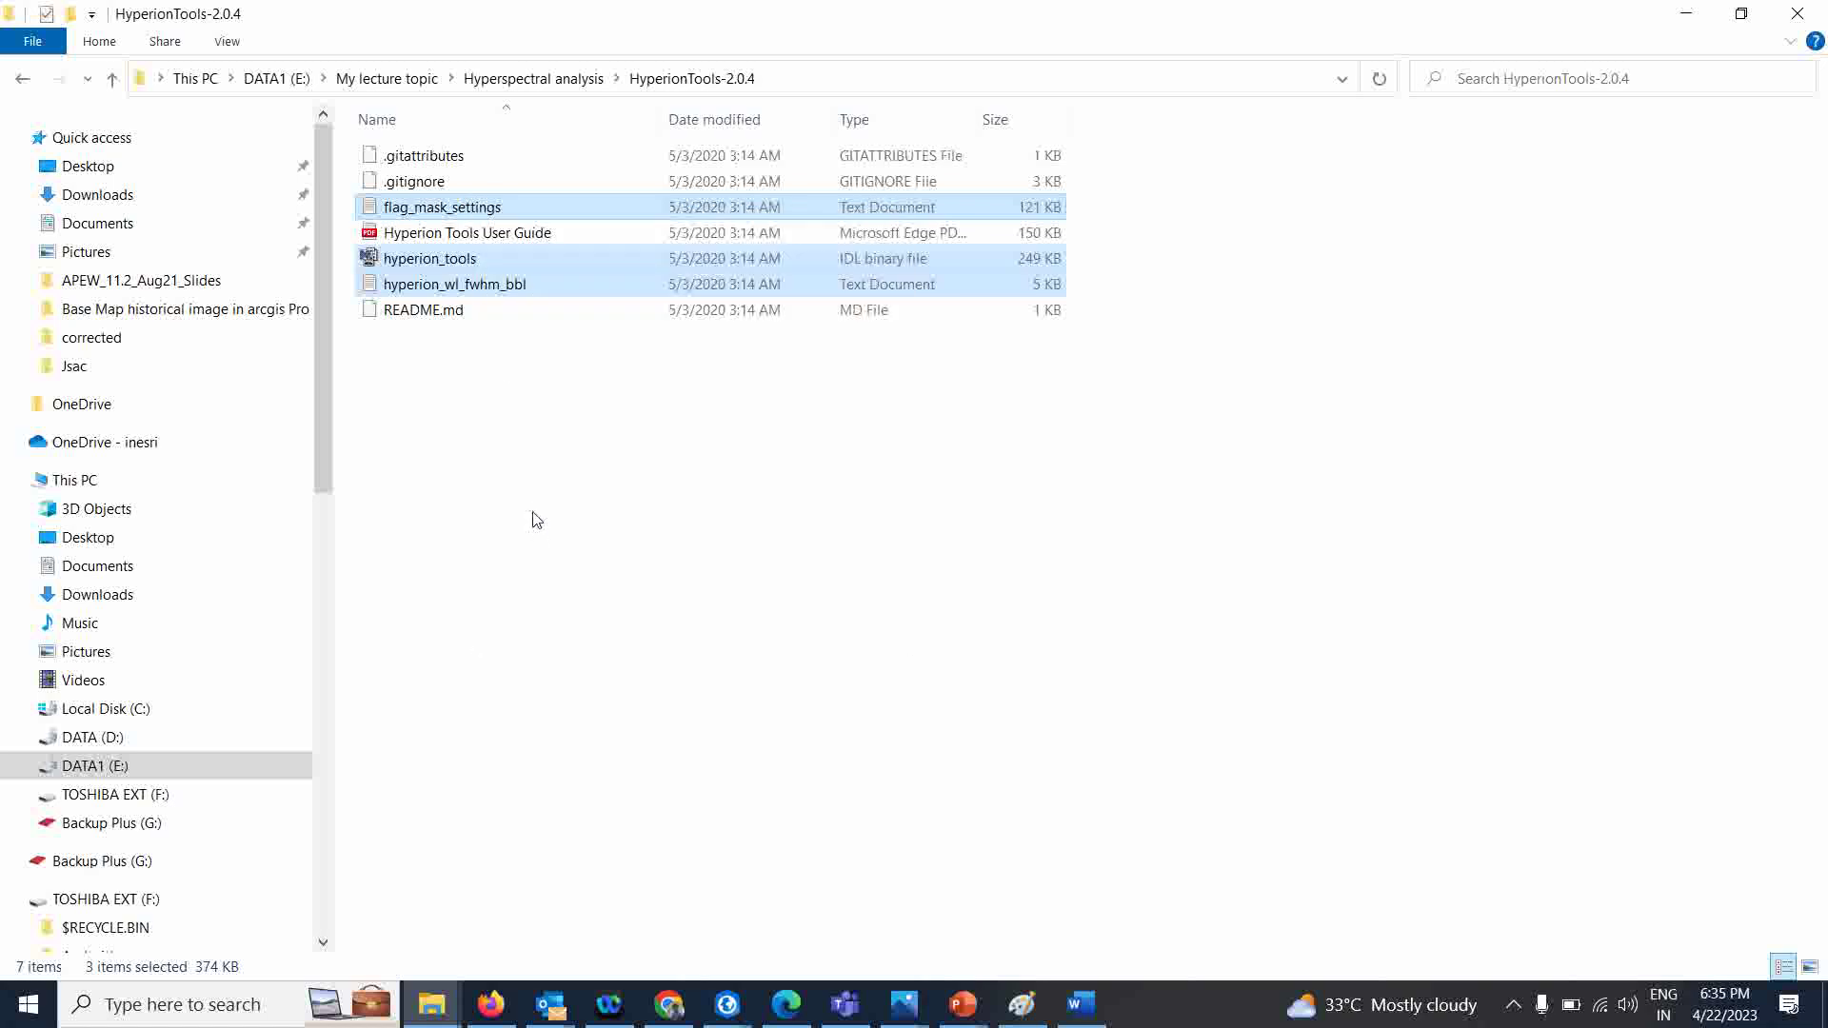
Go to C:\Program Files\Harris\ENVI56\classic\save_add and check the folder for the three Hyperion plugin files.
left_click(100, 713)
double_click(454, 260)
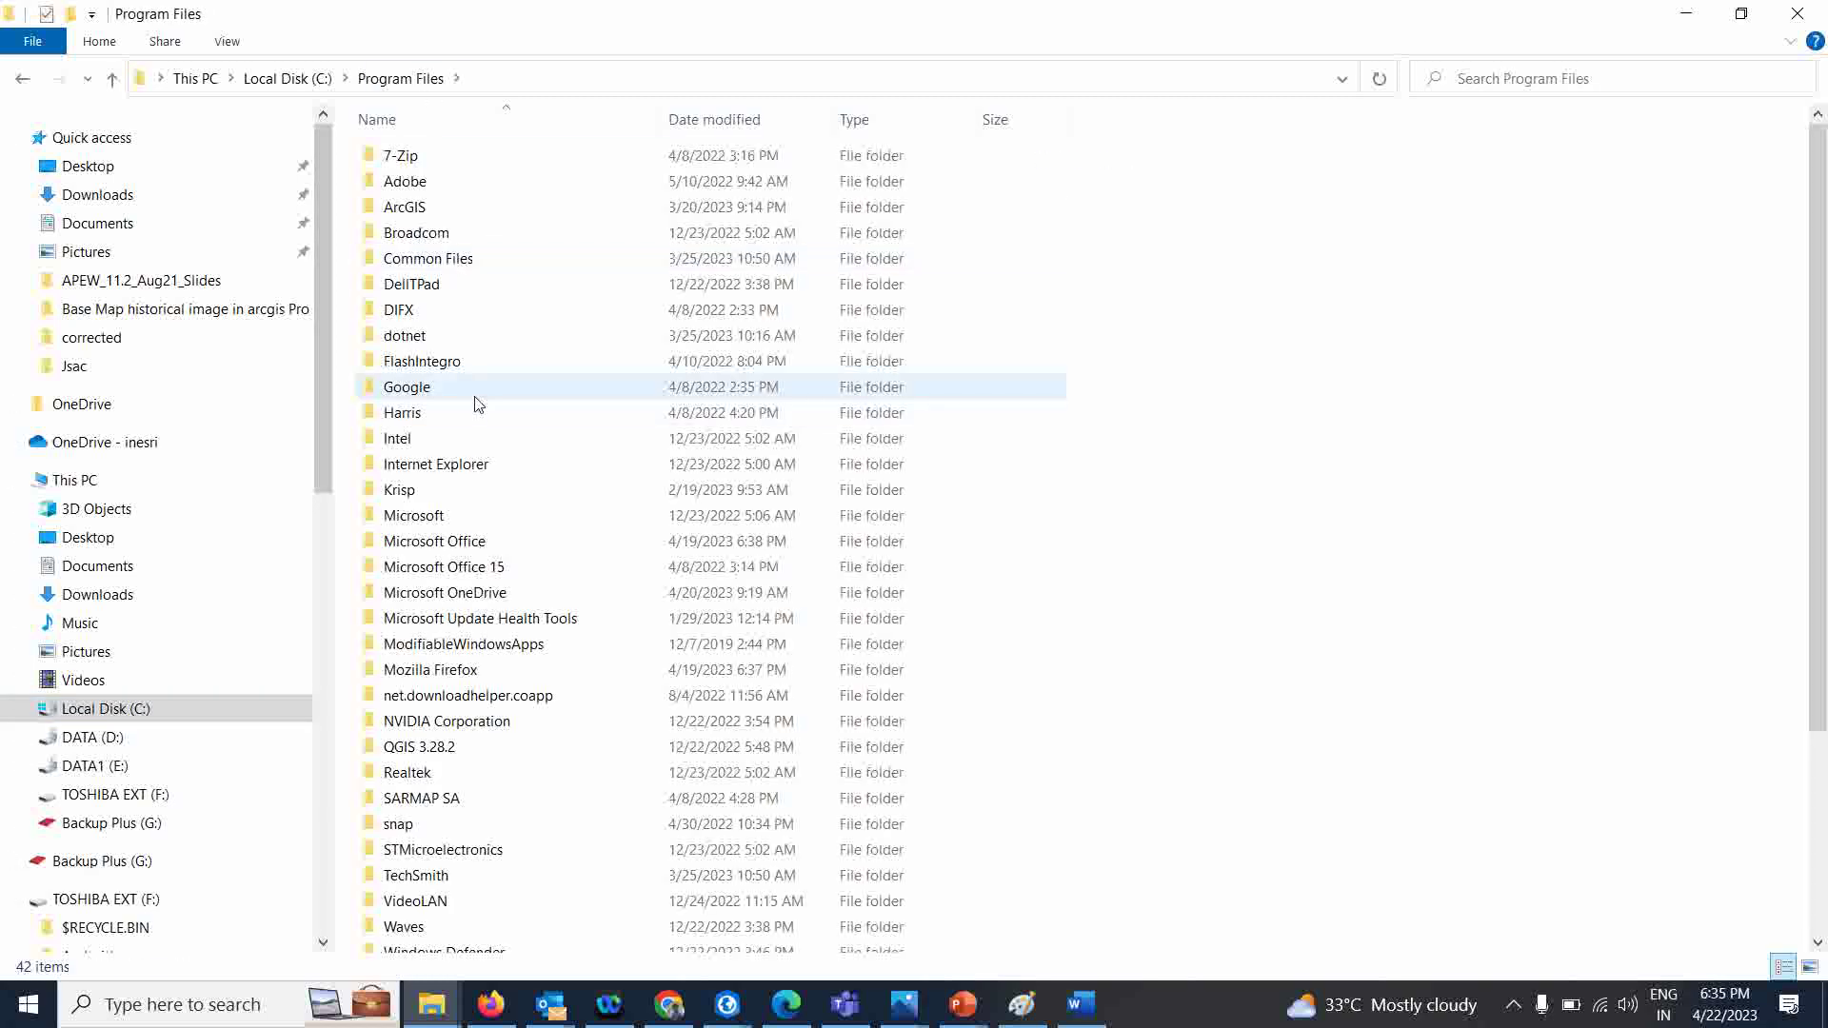
double_click(422, 414)
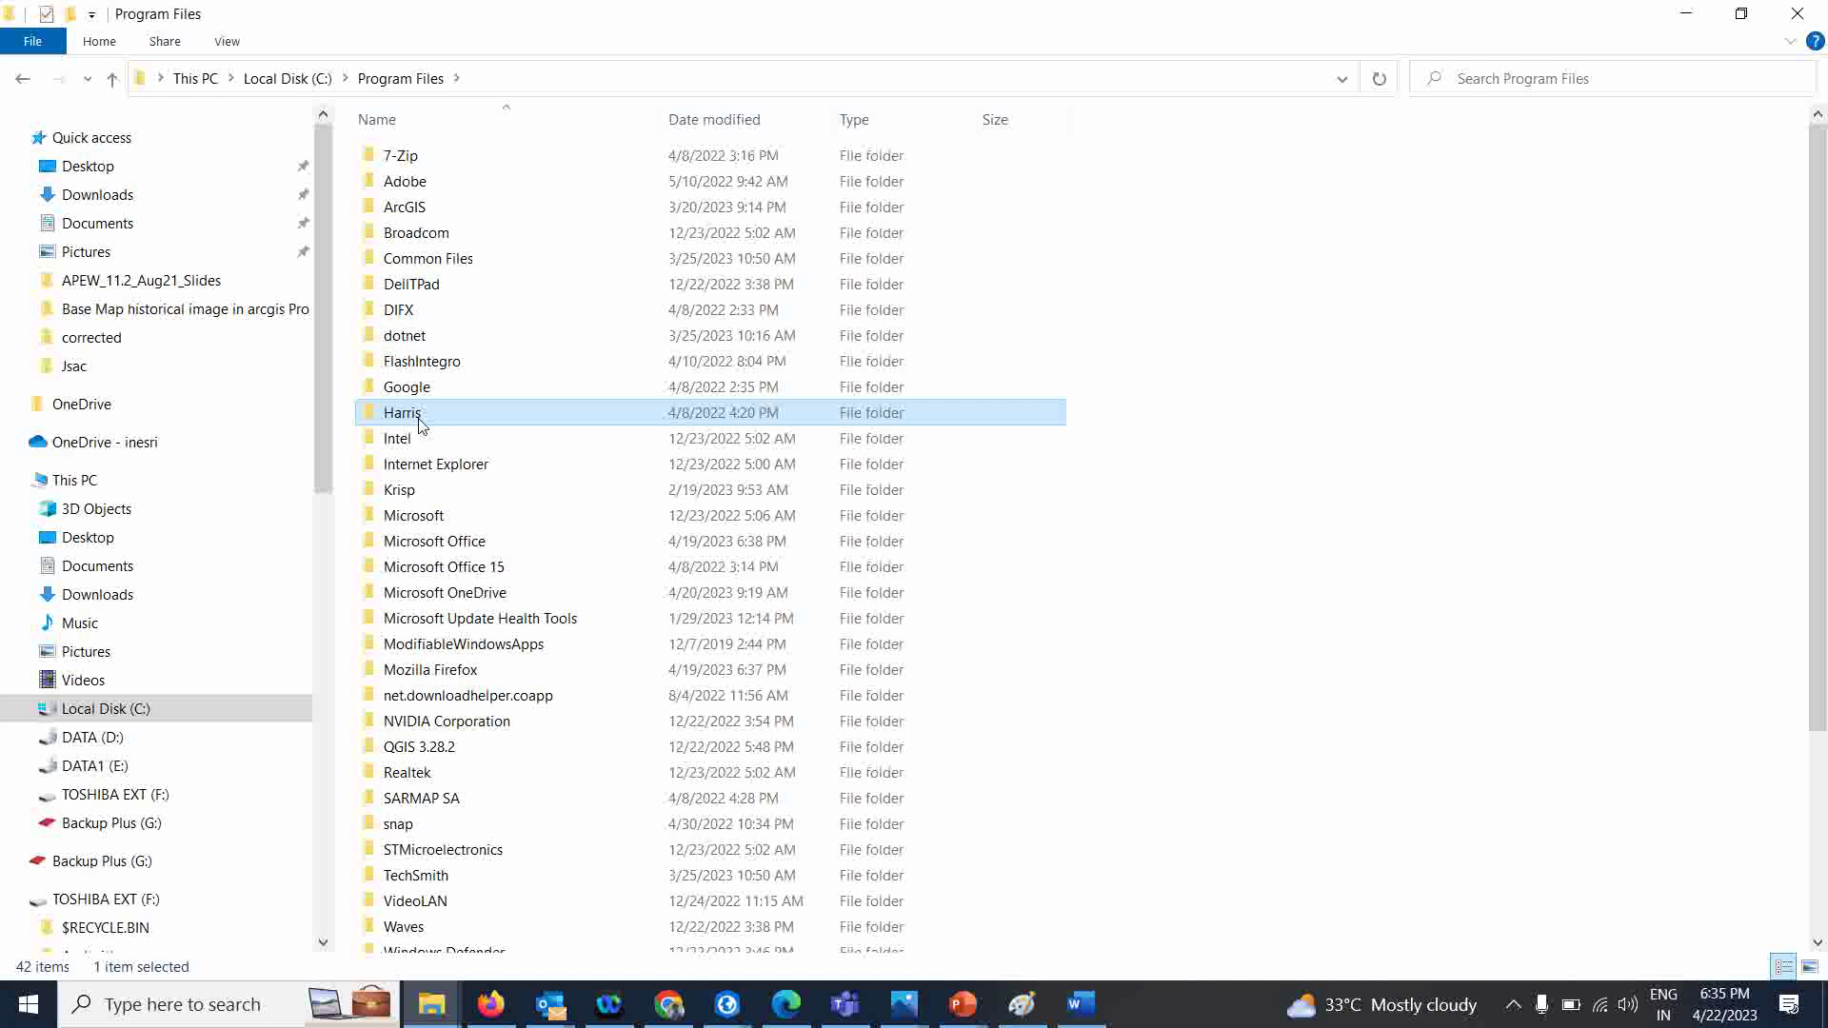
double_click(422, 158)
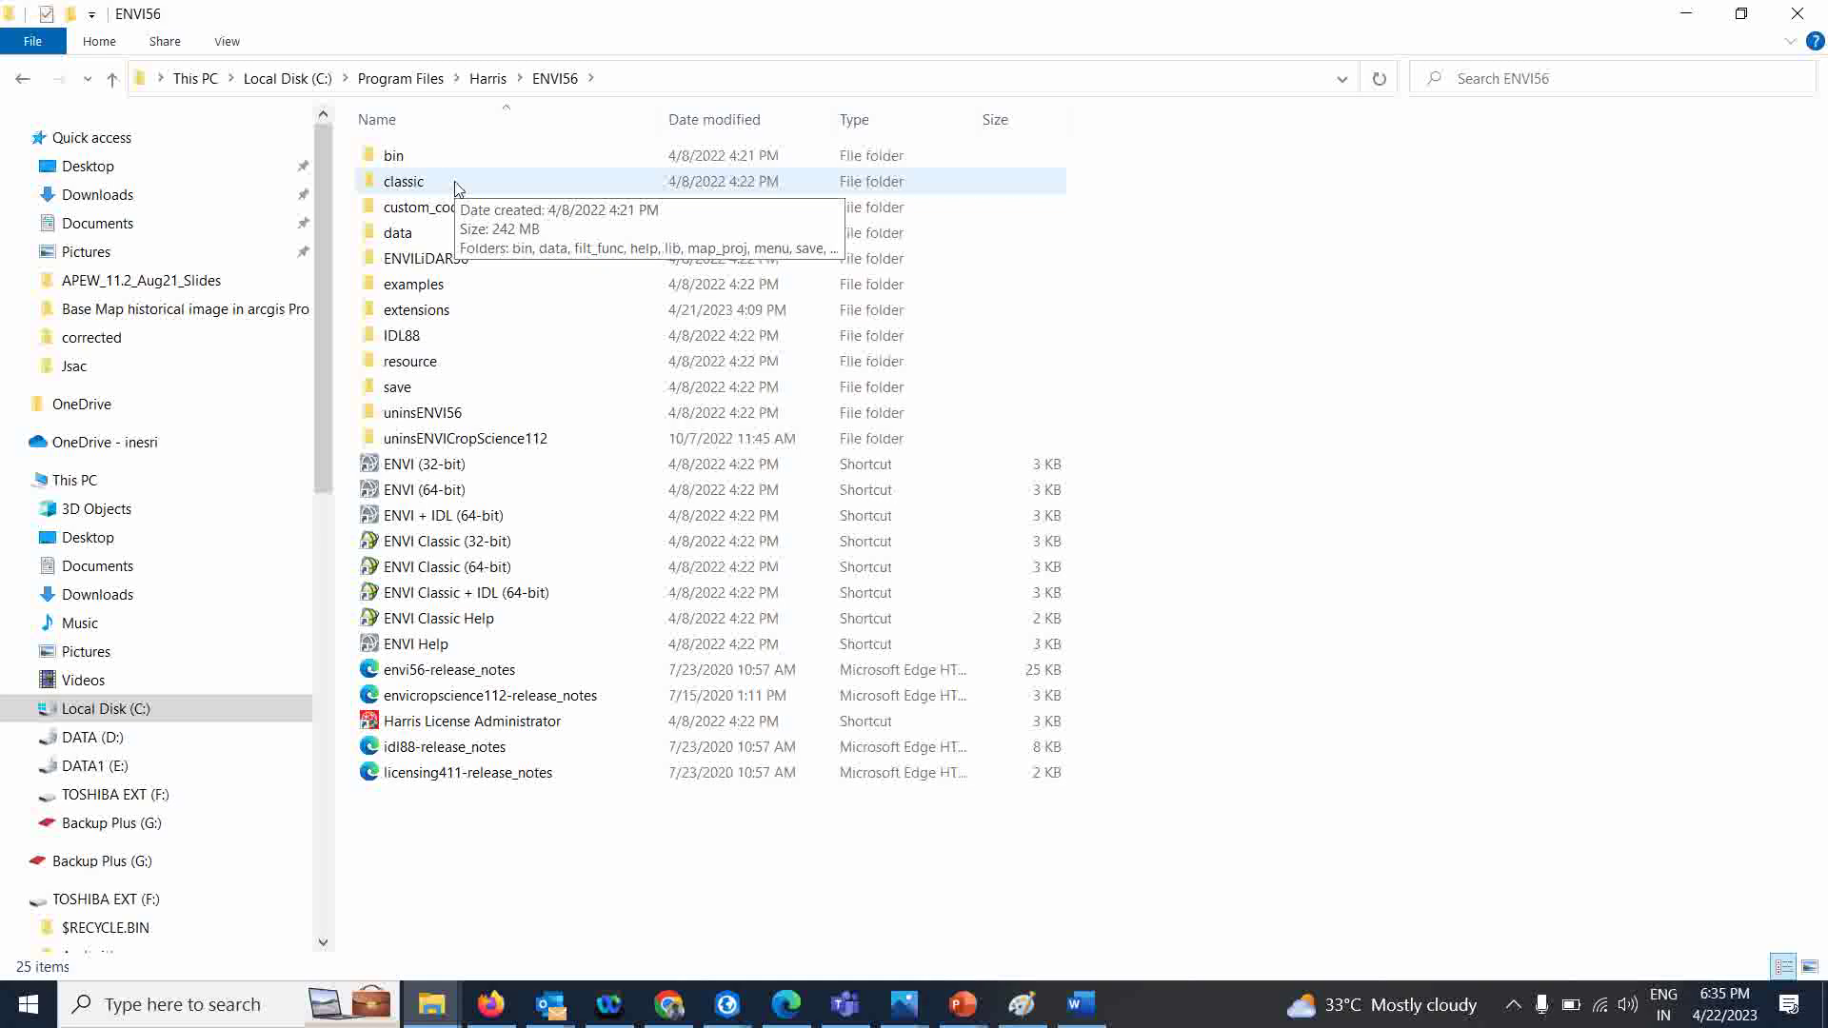
double_click(421, 183)
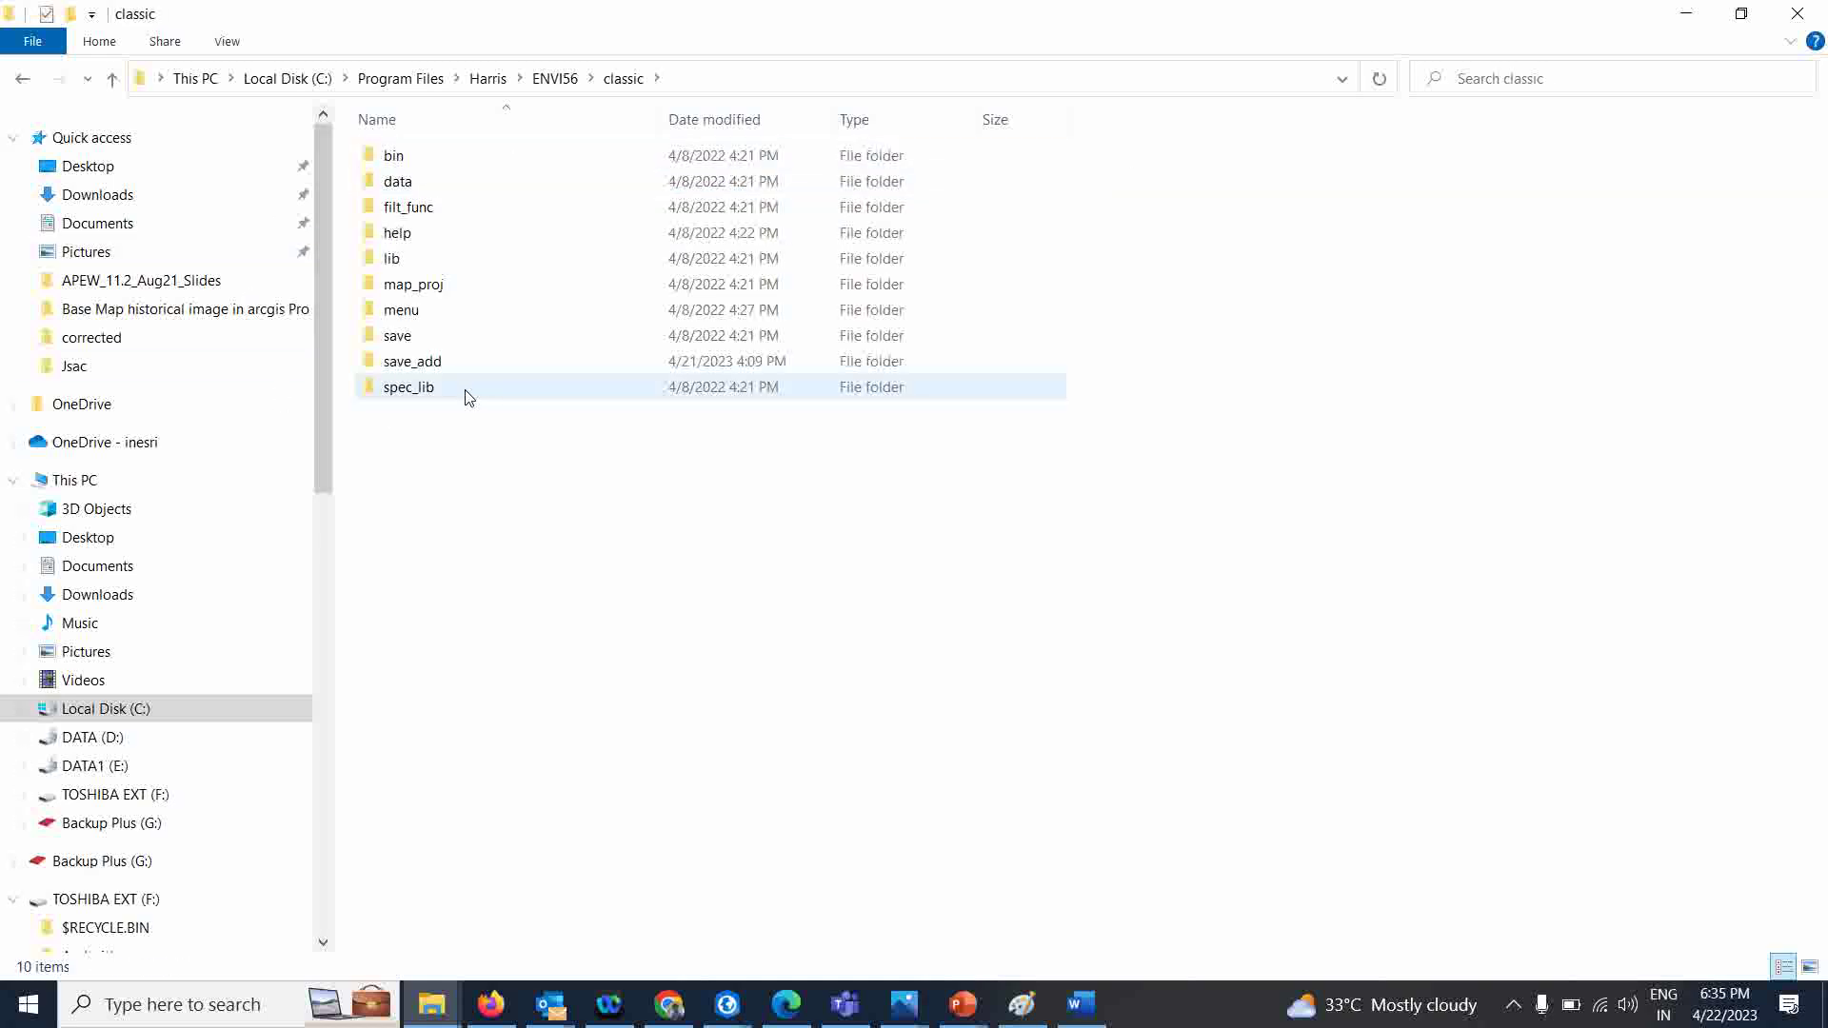
double_click(421, 362)
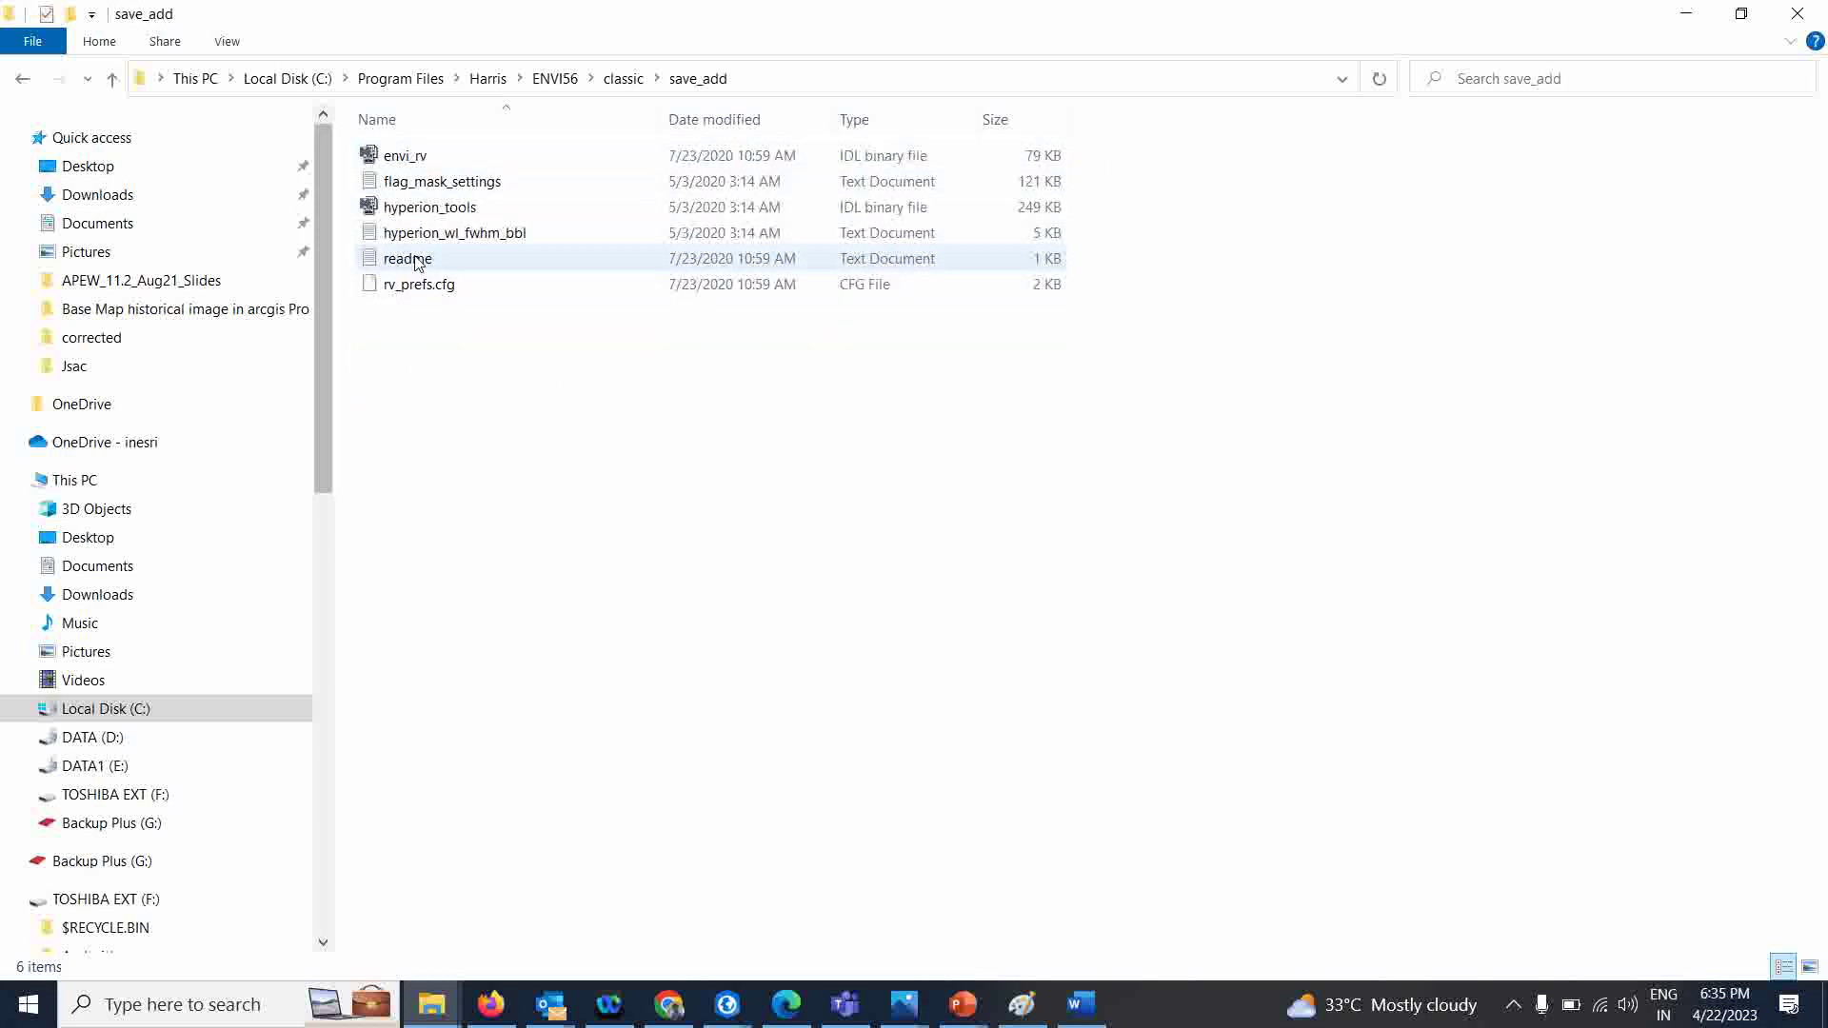
right_click(476, 434)
left_click(430, 425)
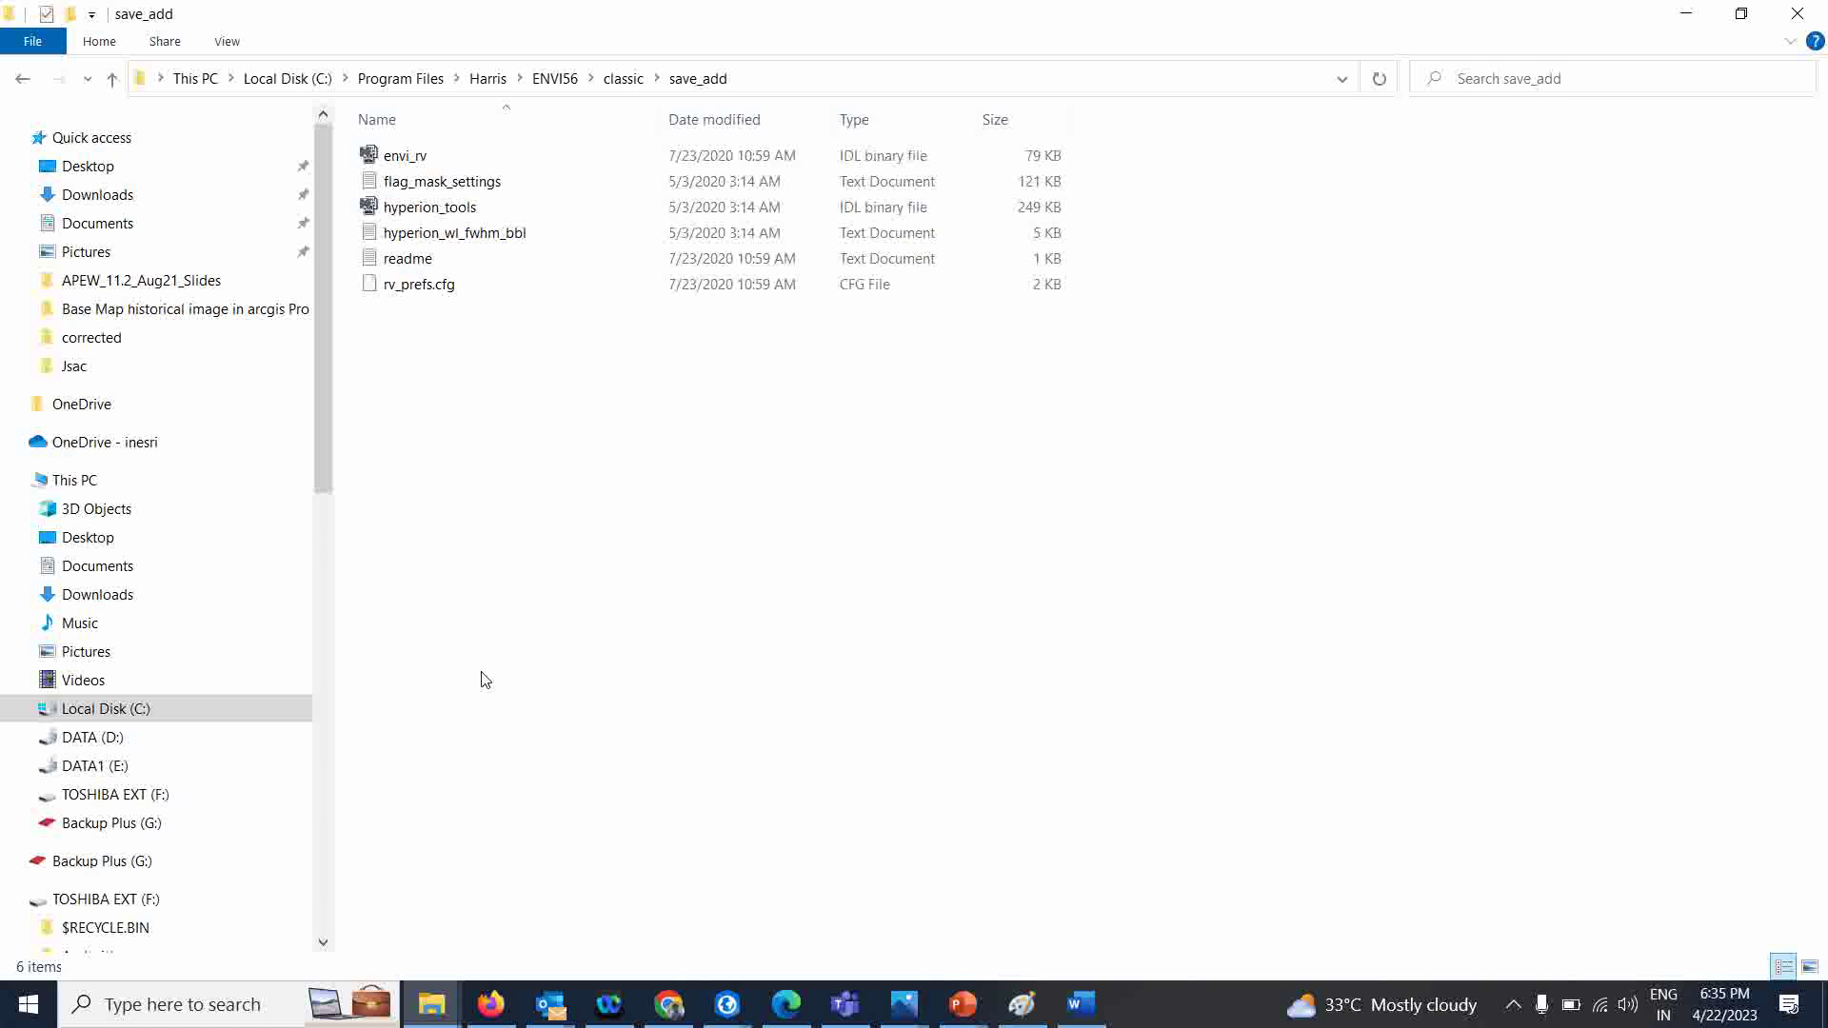
Go to the extensions folder of ENVI56 and check it for the three Hyperion plugin files.
left_click(558, 81)
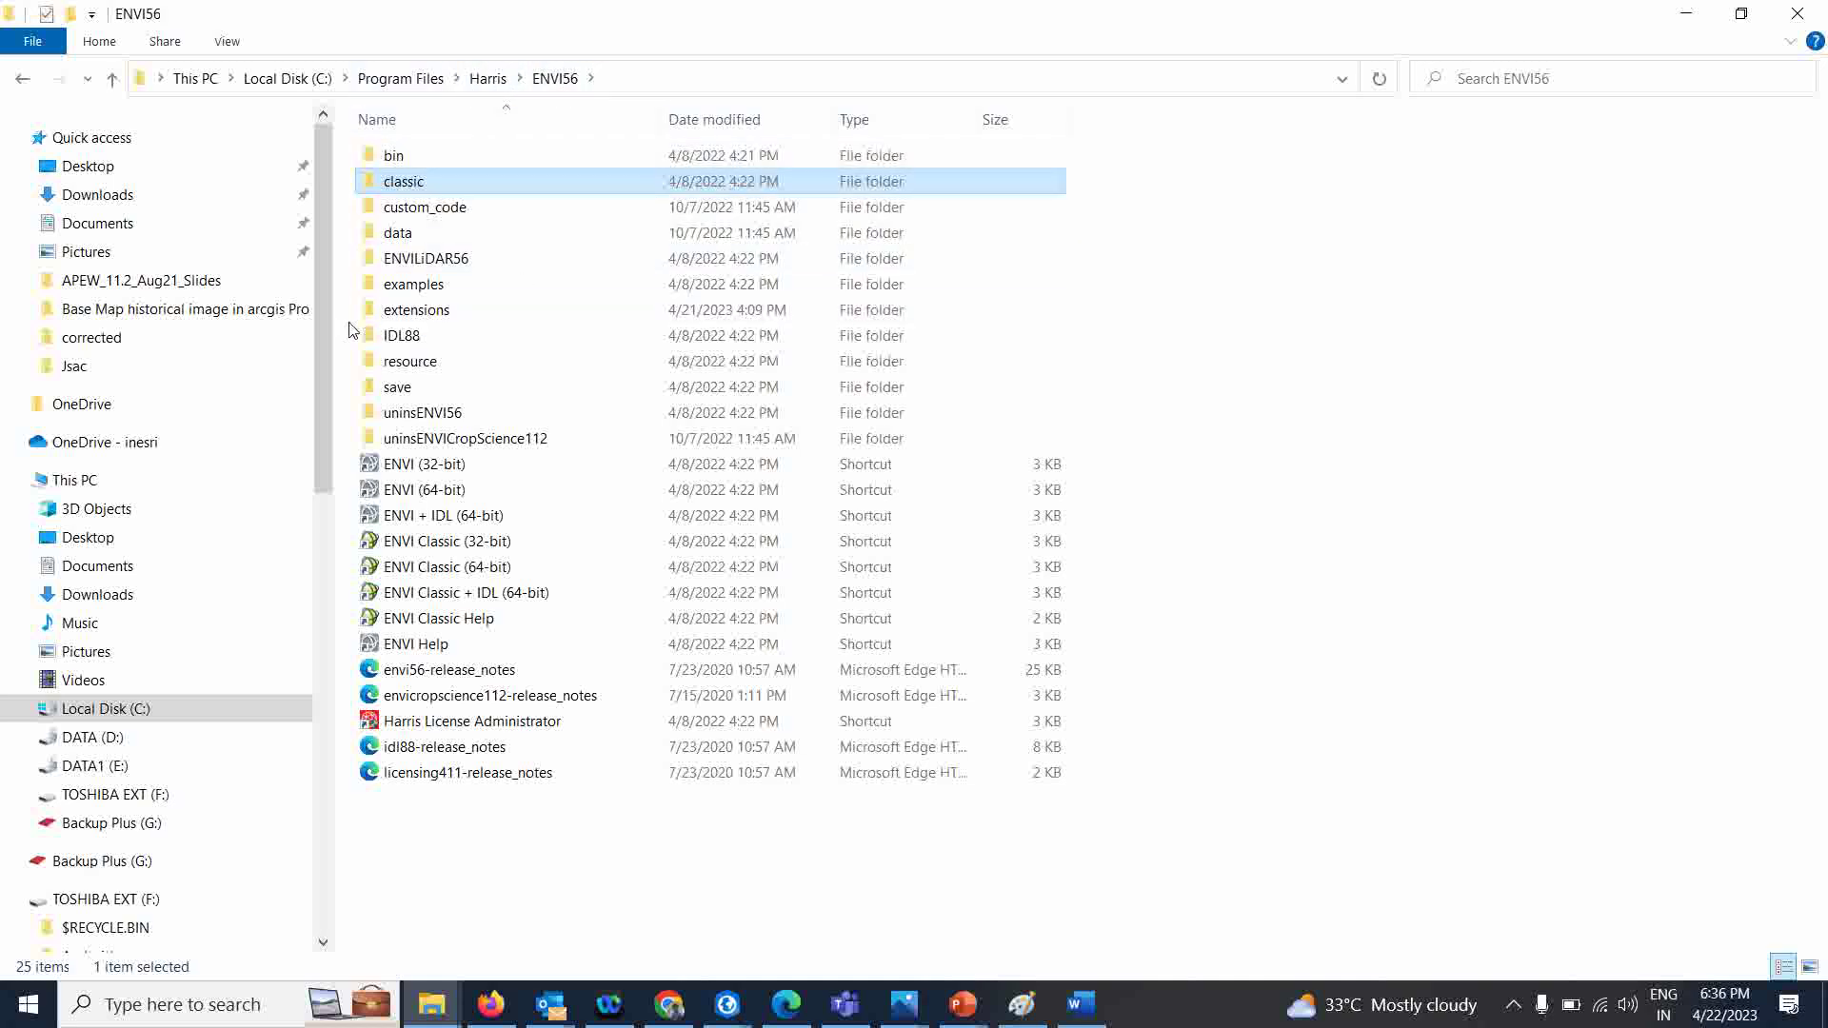
double_click(422, 317)
right_click(465, 442)
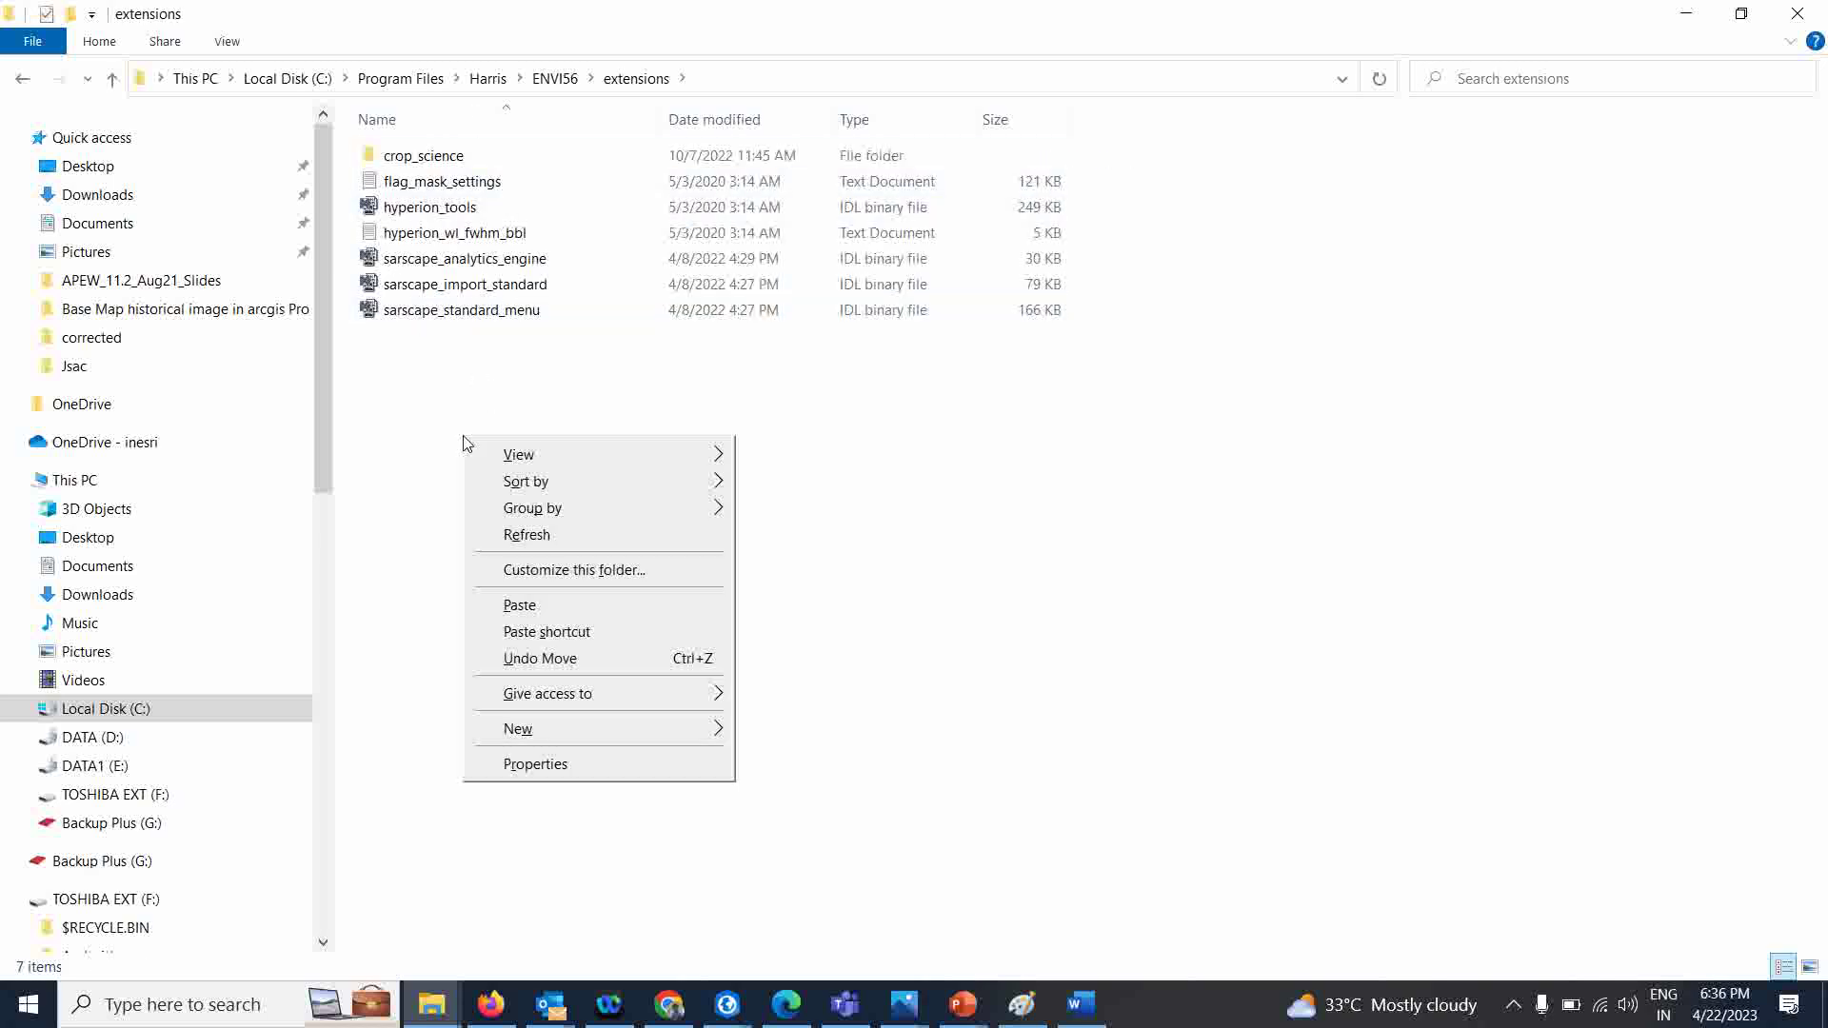
left_click(379, 468)
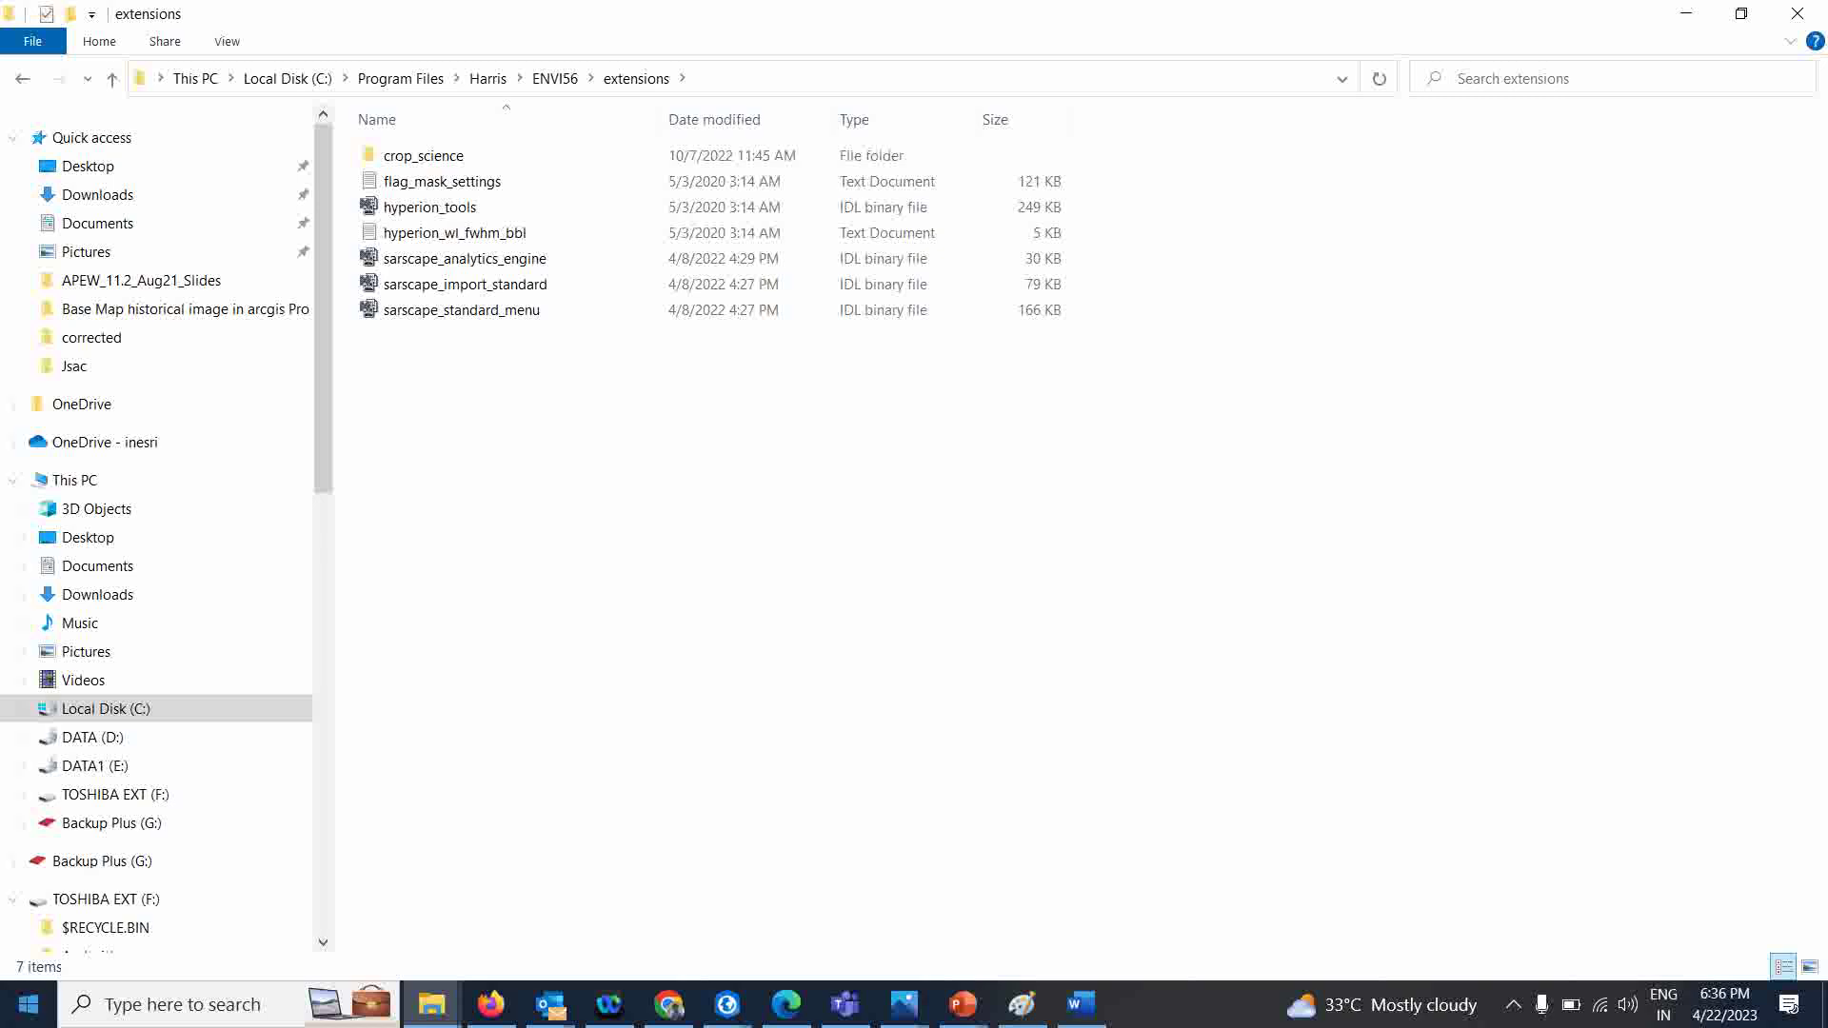
Launch ENVI 5.6 from the installed ENVI 5.6 program group.
left_click(28, 1004)
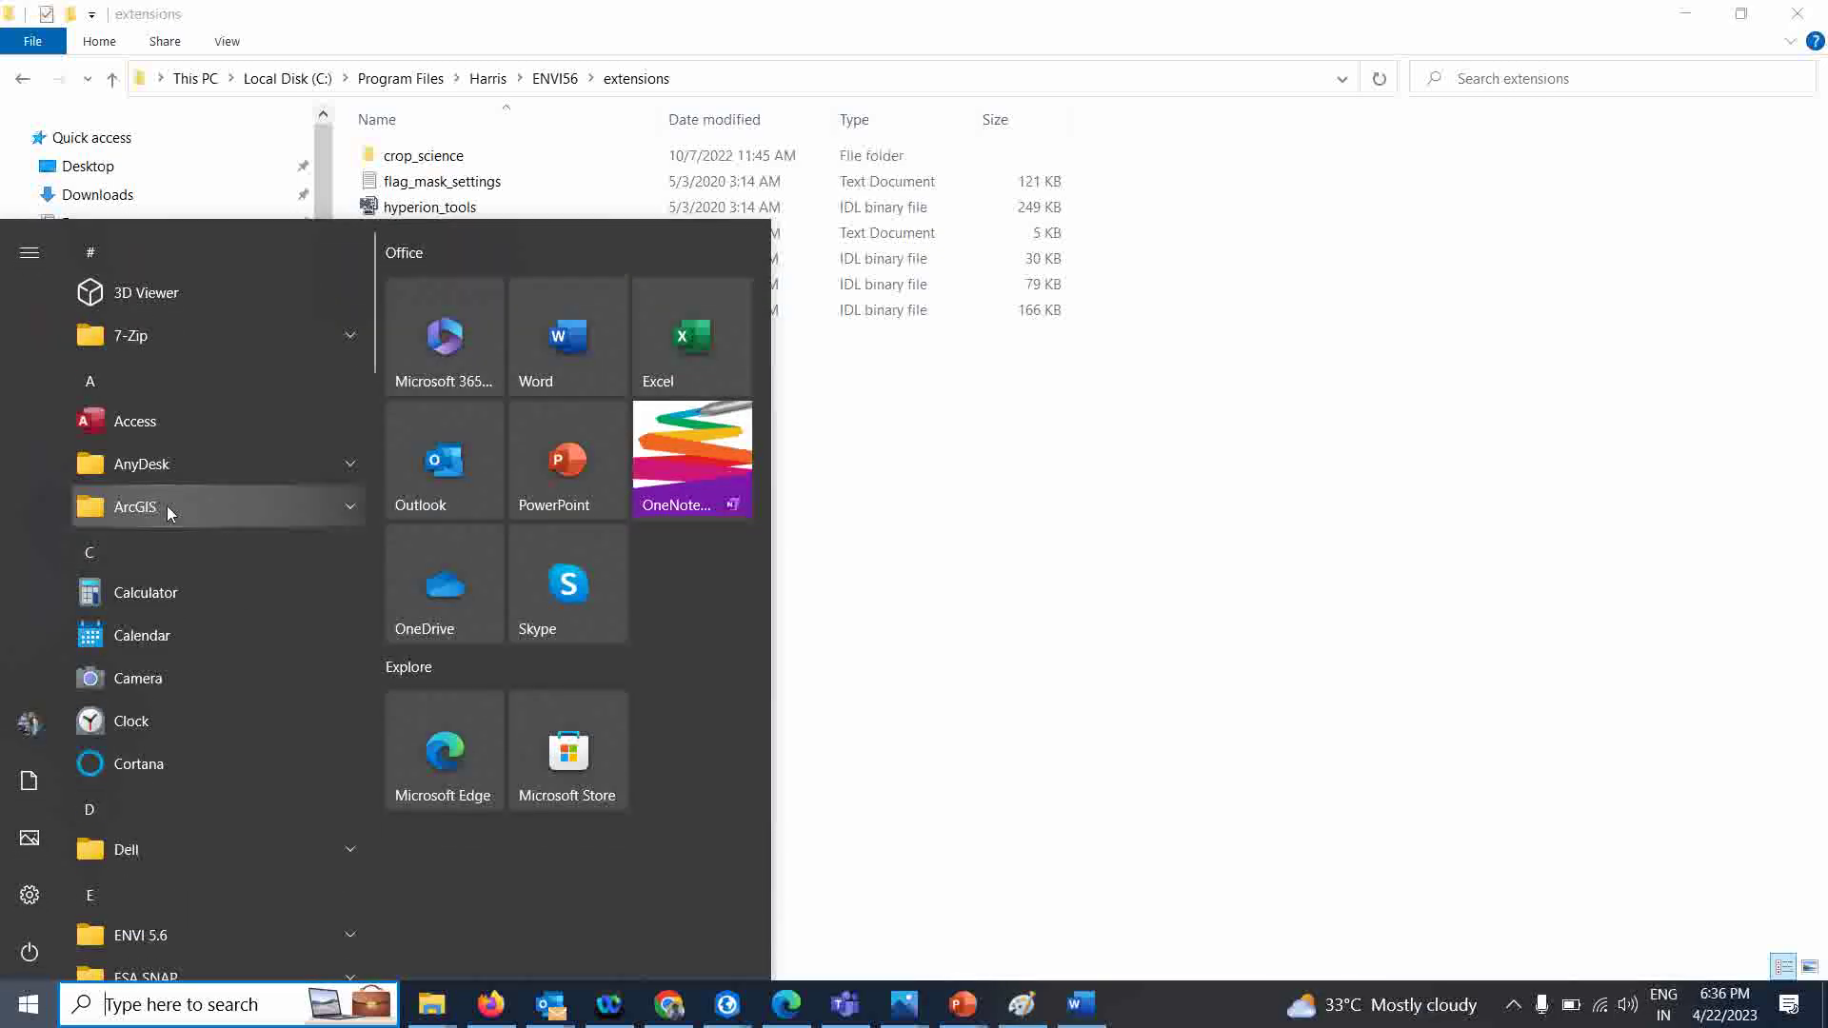
scroll(164, 524, "down", 5)
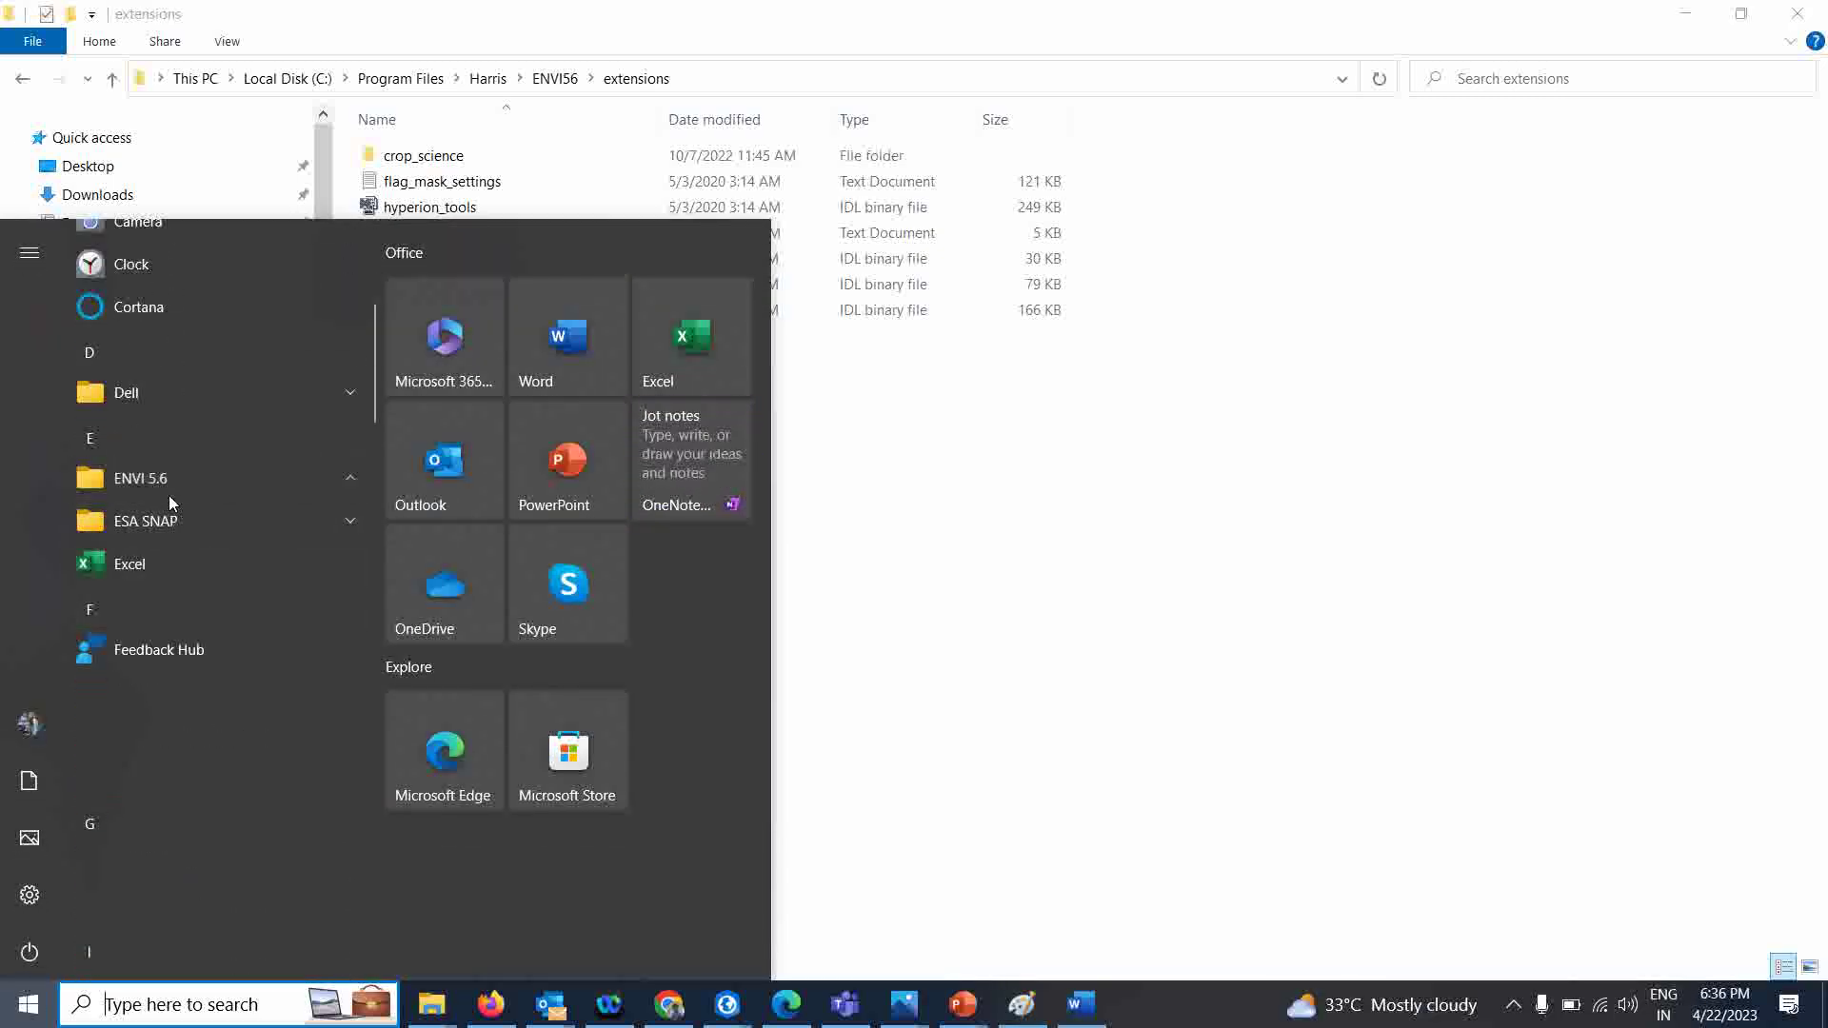
left_click(168, 493)
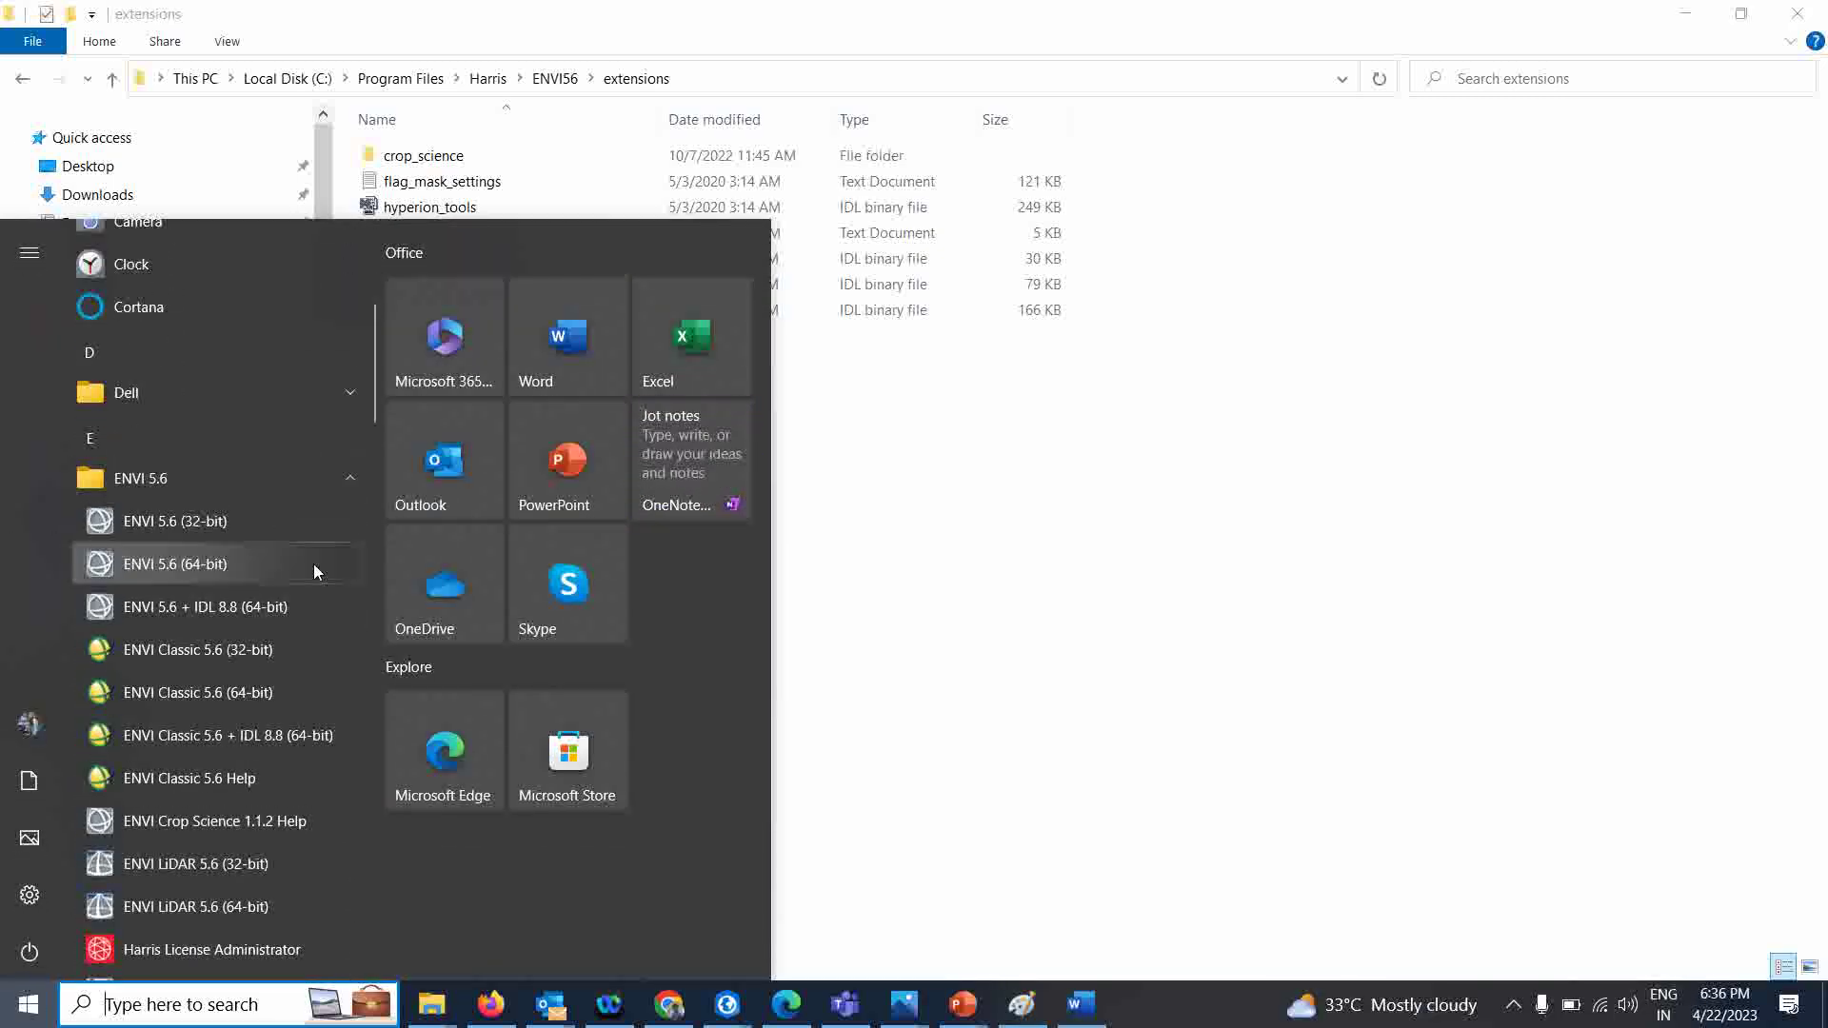
left_click(168, 526)
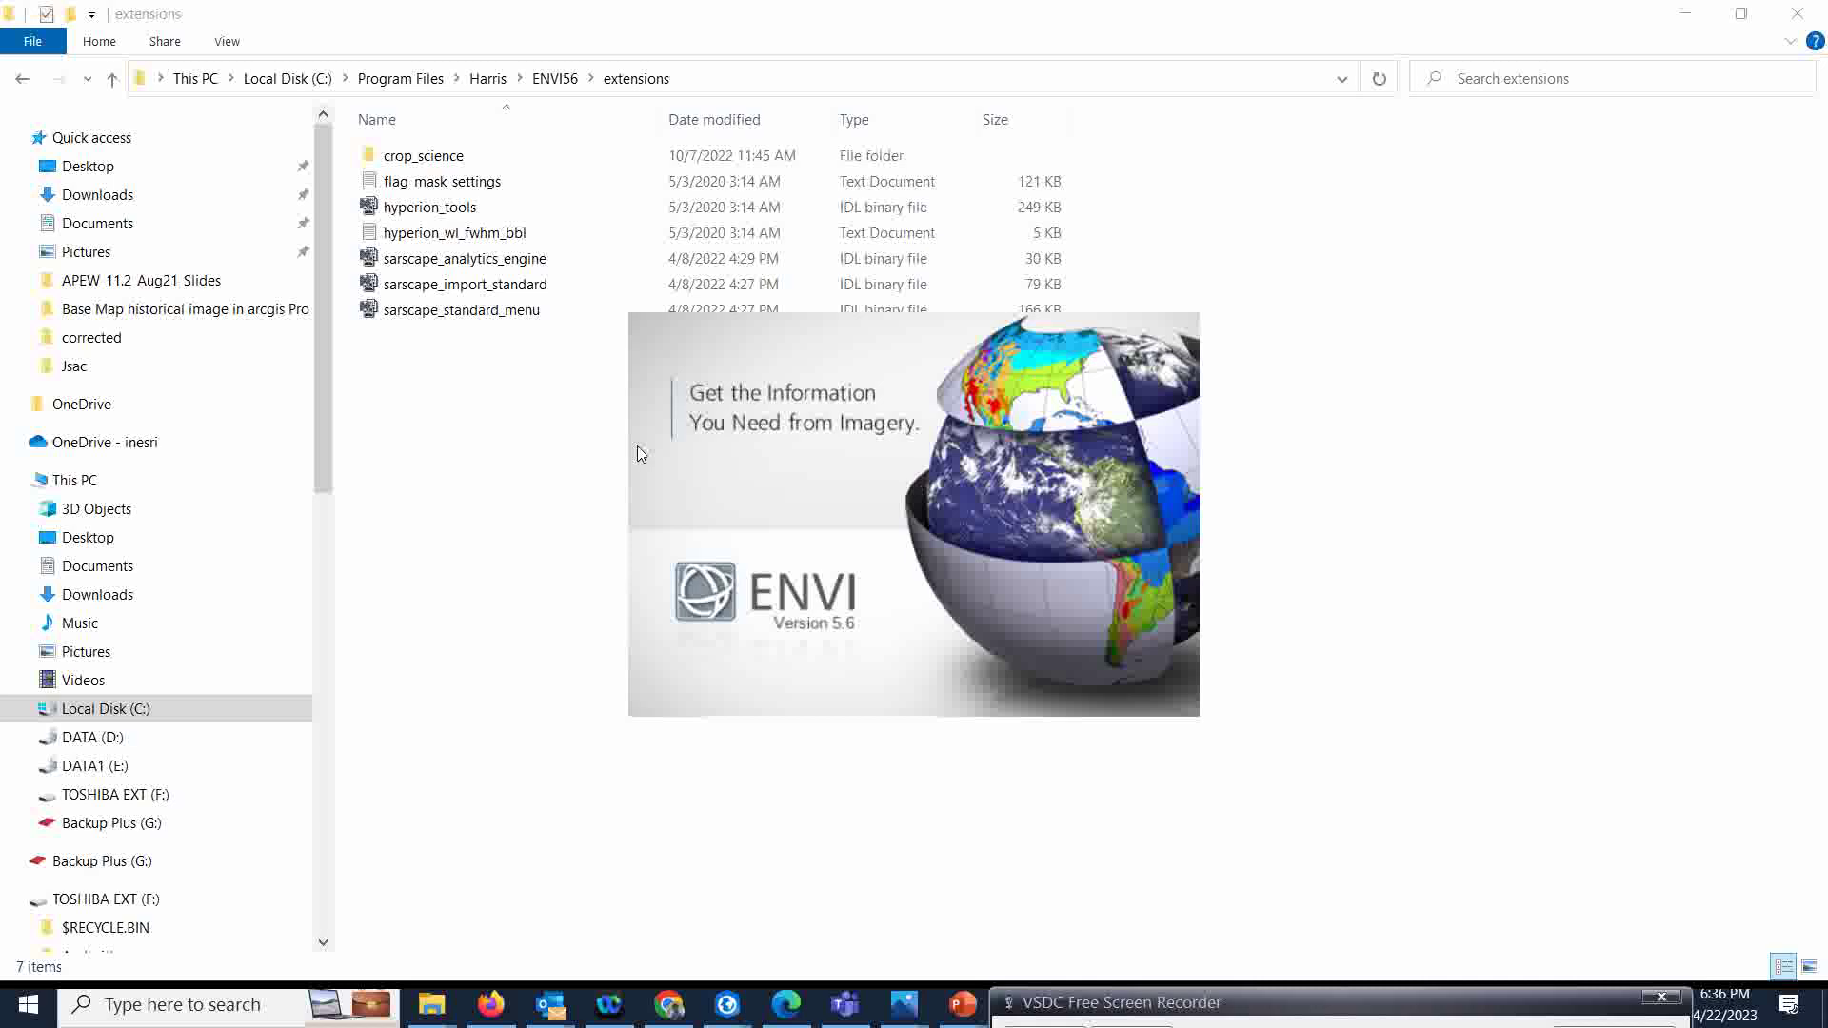
mouse_move(1124, 1005)
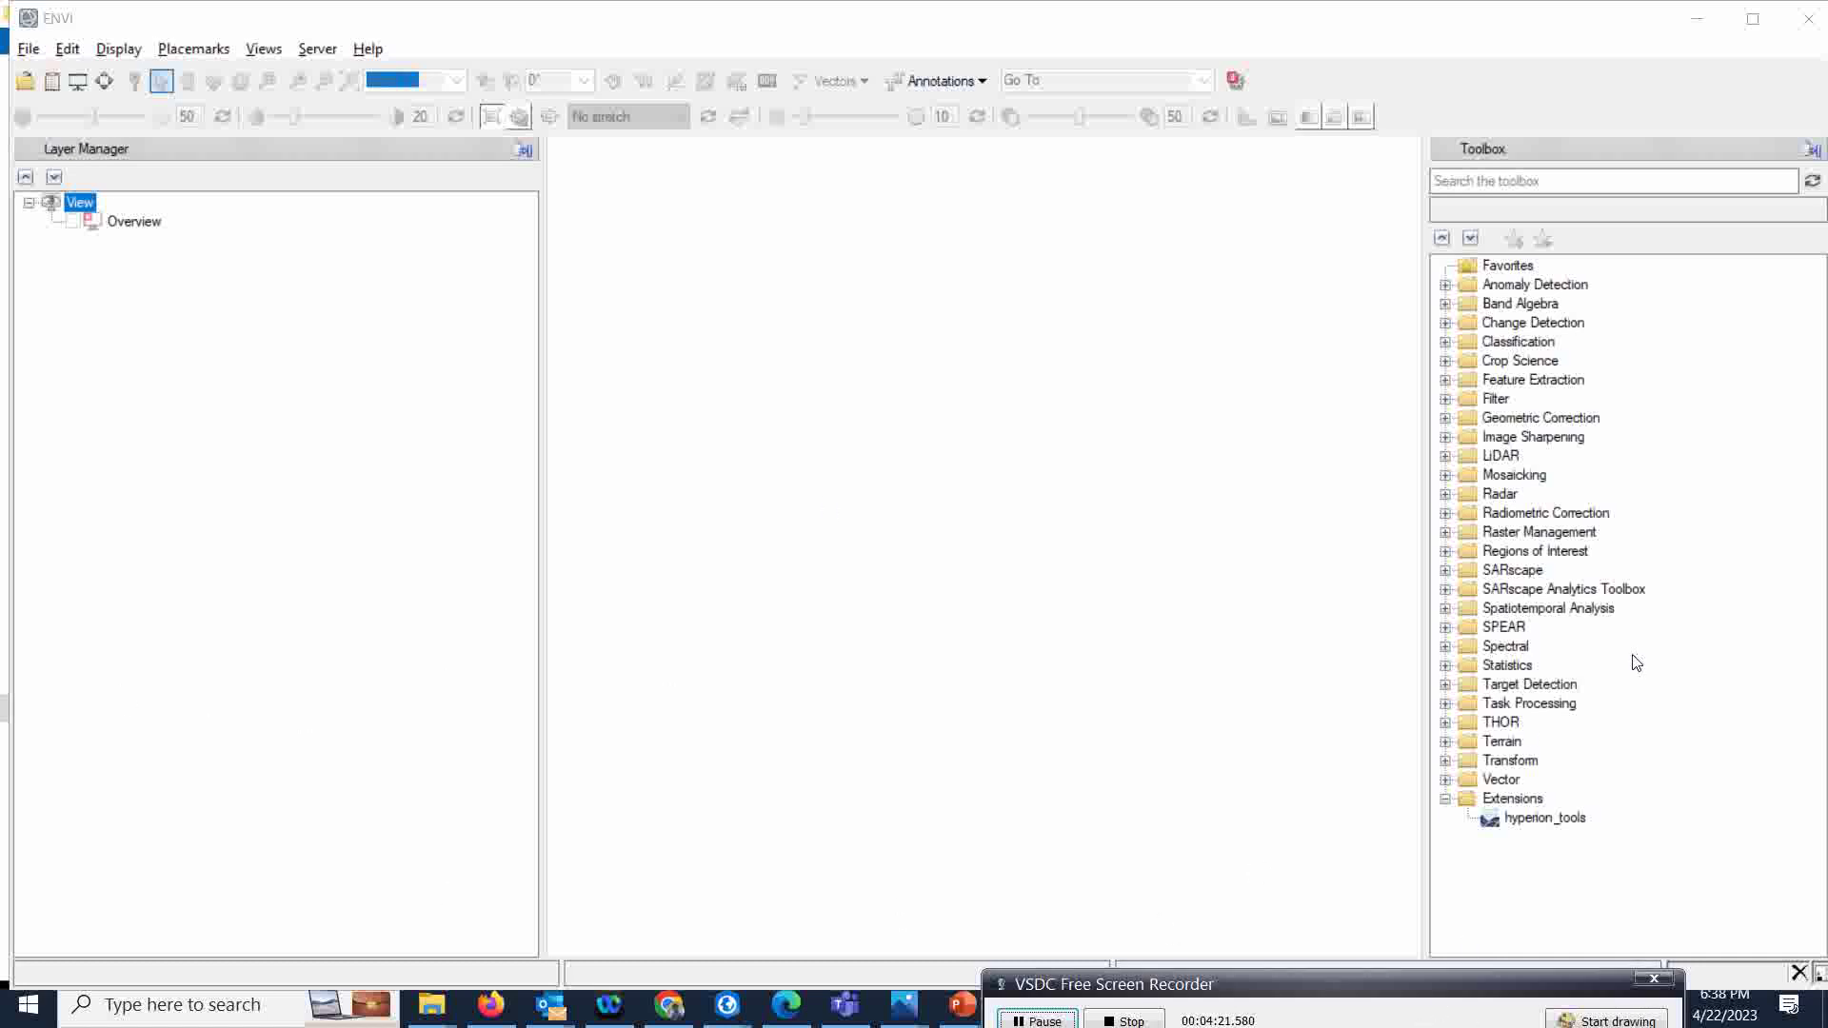
Run hyperion_tools from the toolbox's Extensions folder and move its dialog slightly higher.
left_click(1446, 801)
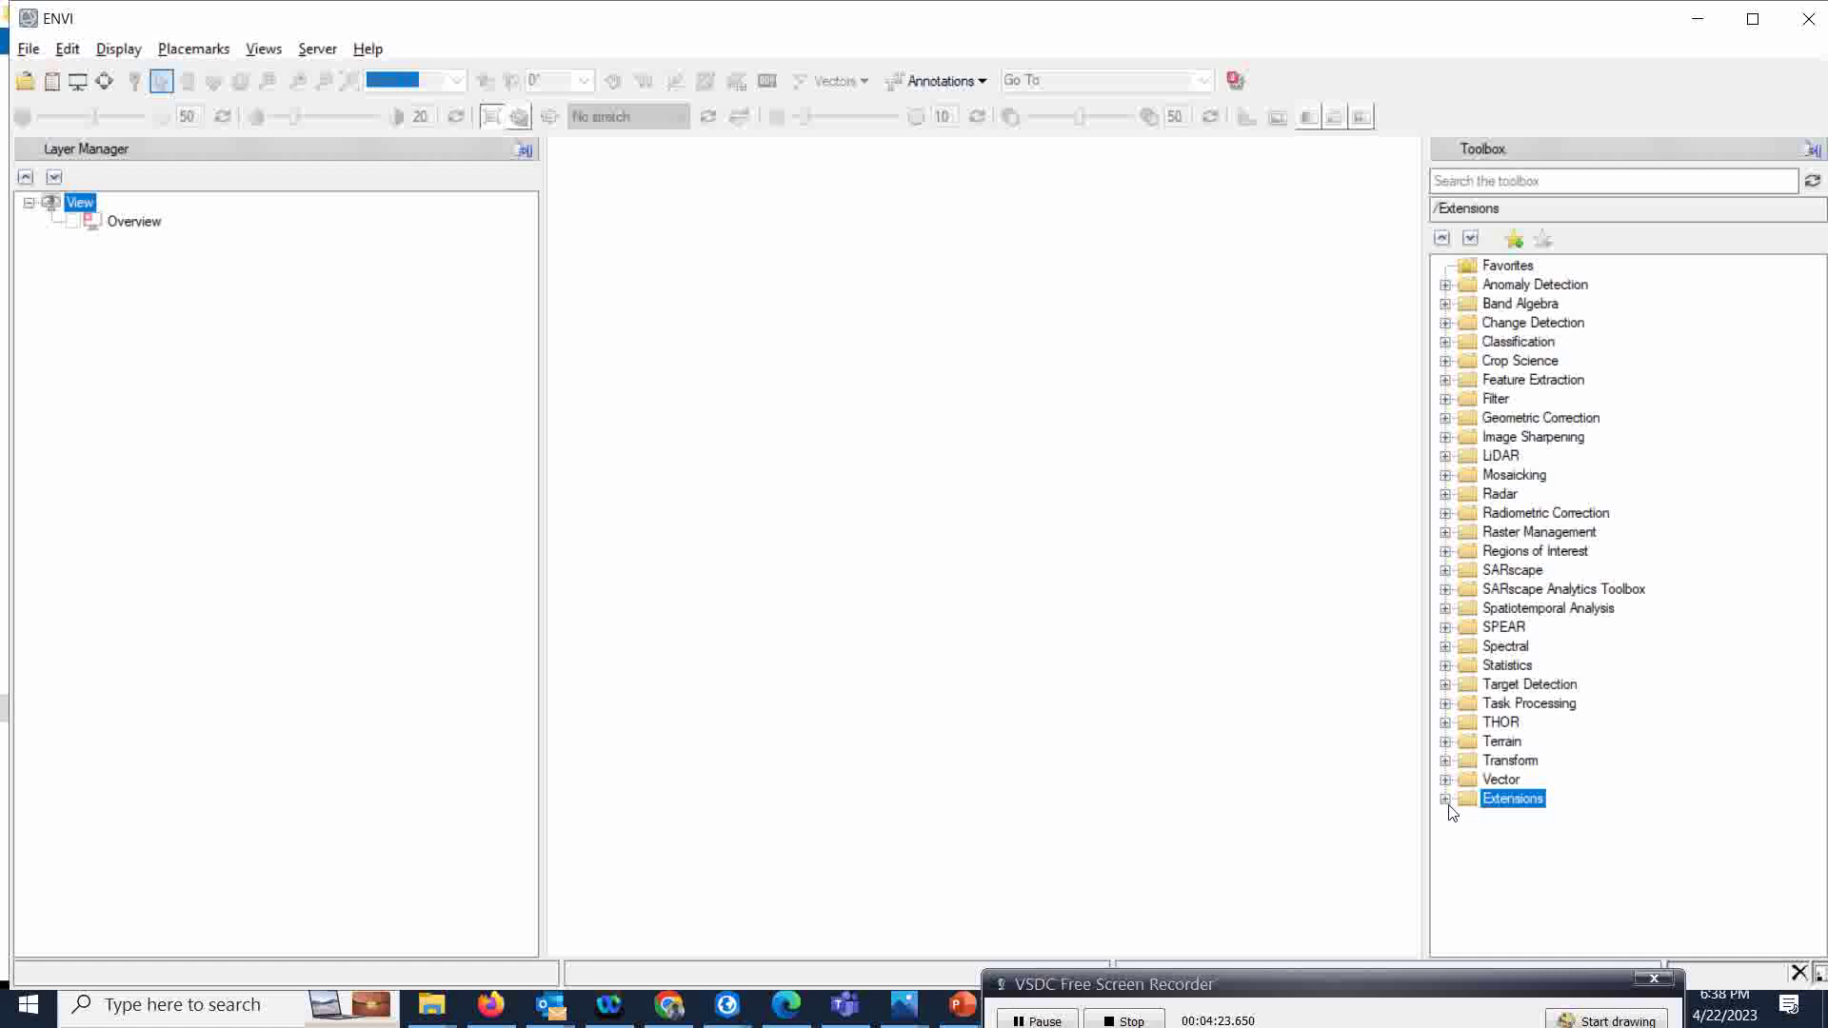
left_click(1445, 801)
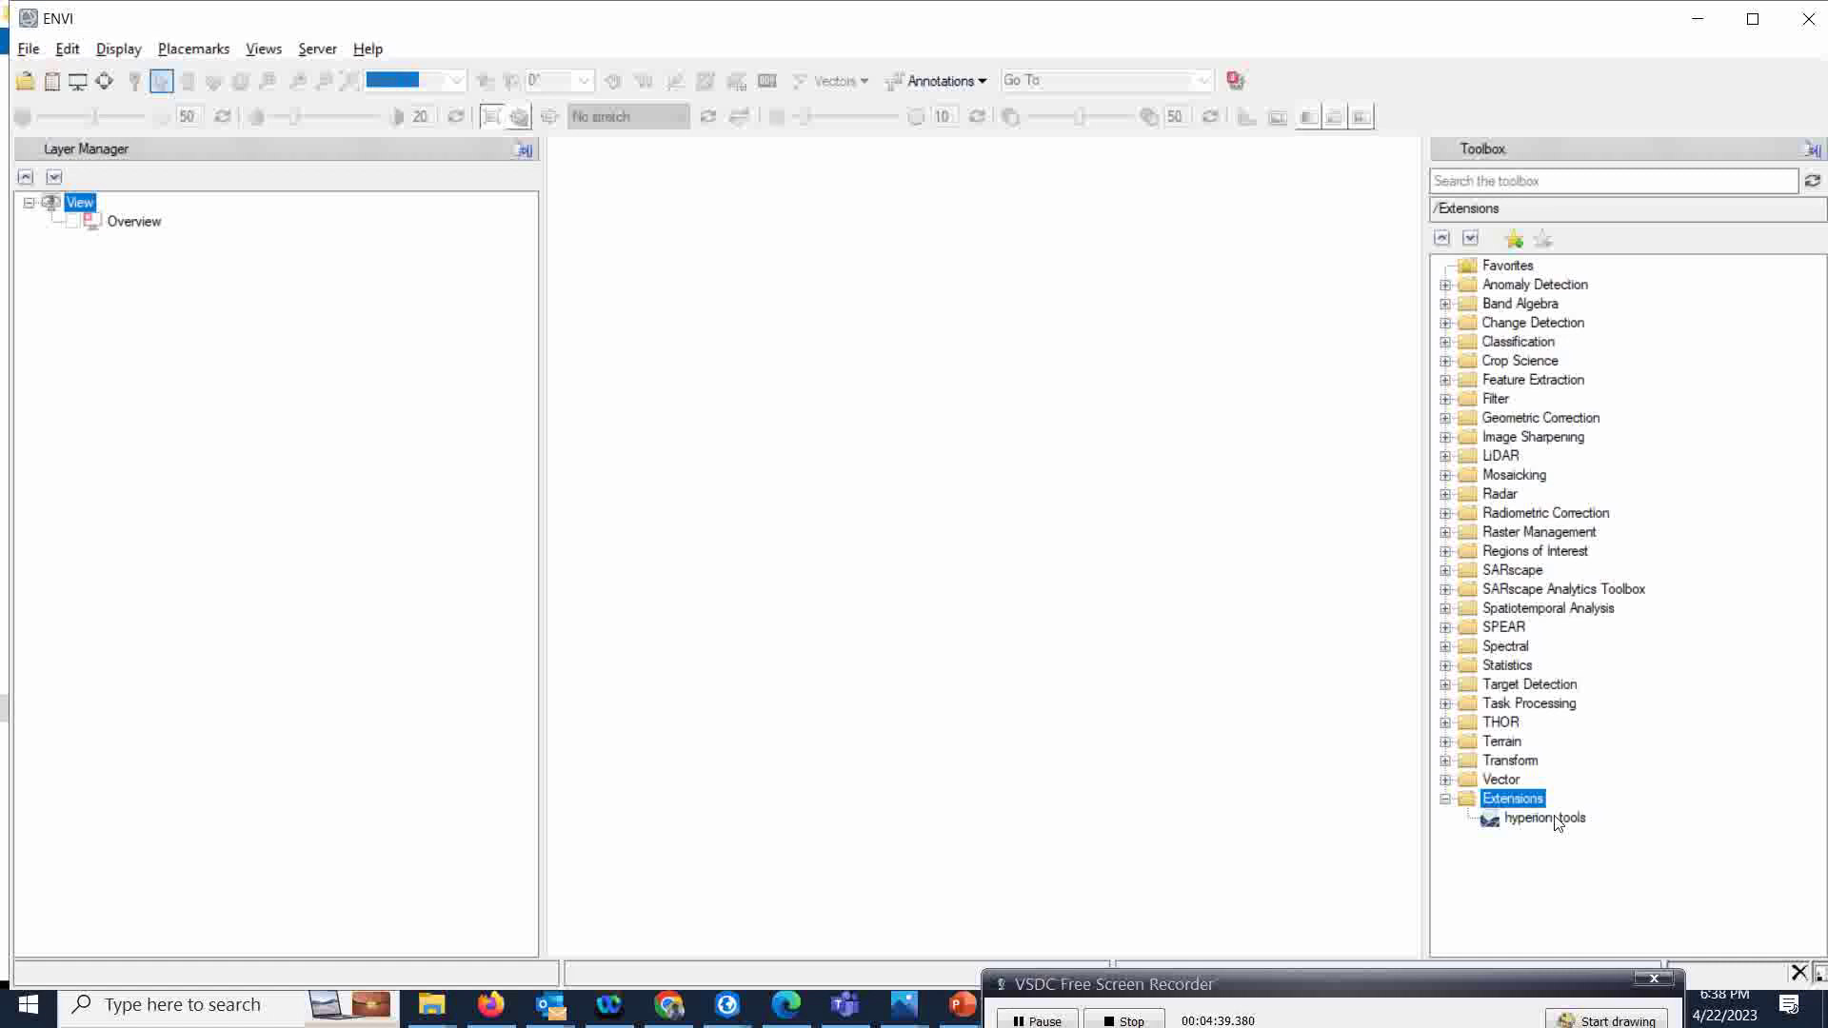
double_click(1550, 819)
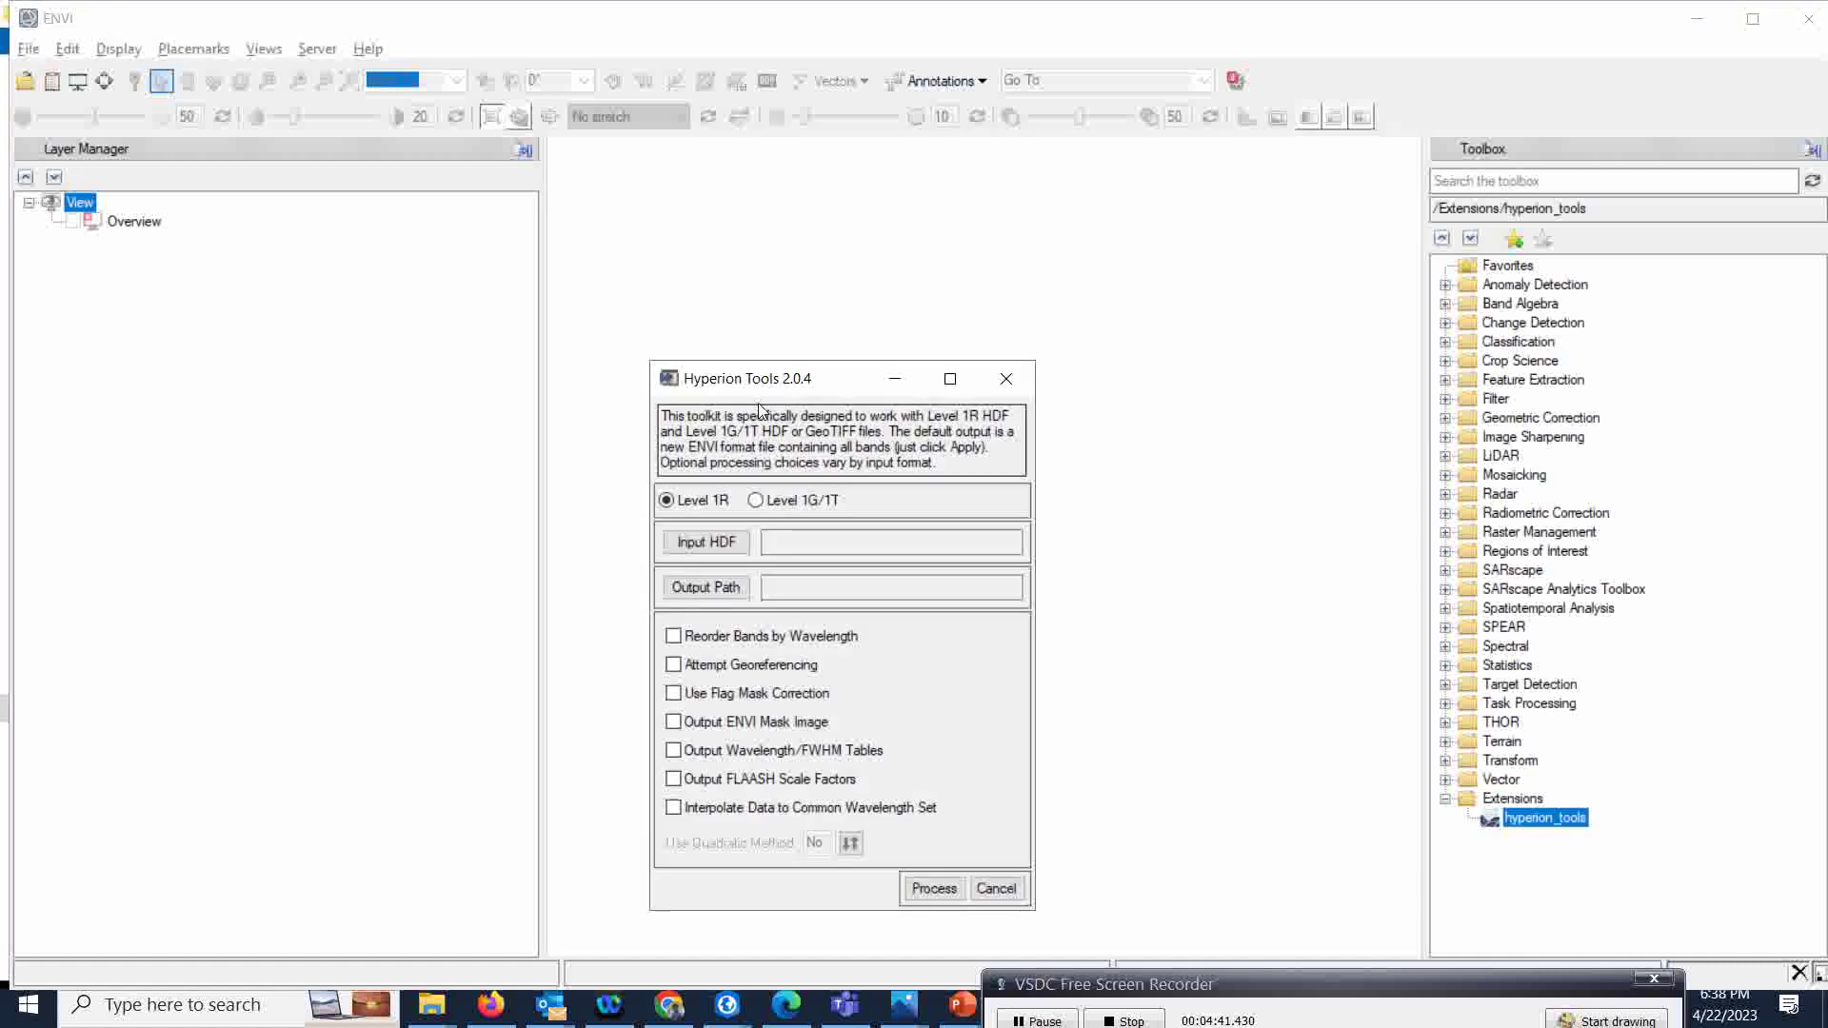
left_click_drag(798, 385, 796, 314)
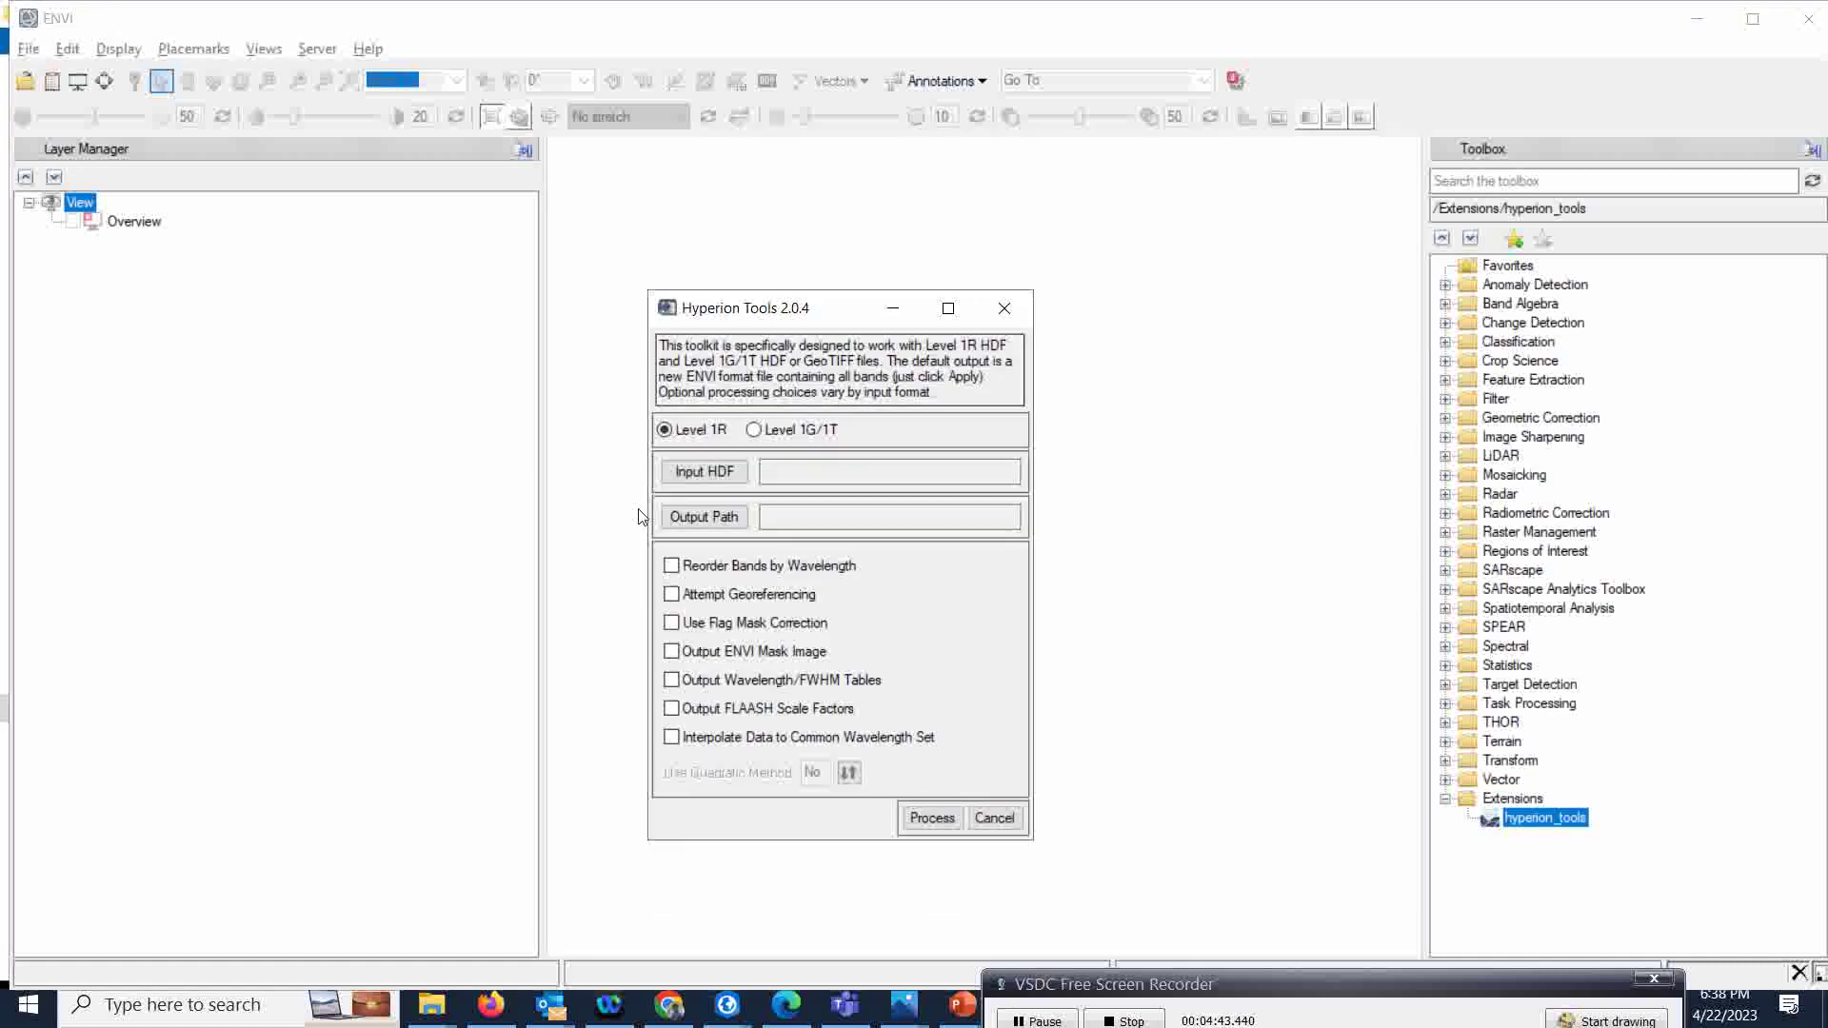
Start choosing the input HDF for Level 1R processing and browse to the My lecture topic folder on DATA1 (E:).
left_click(702, 474)
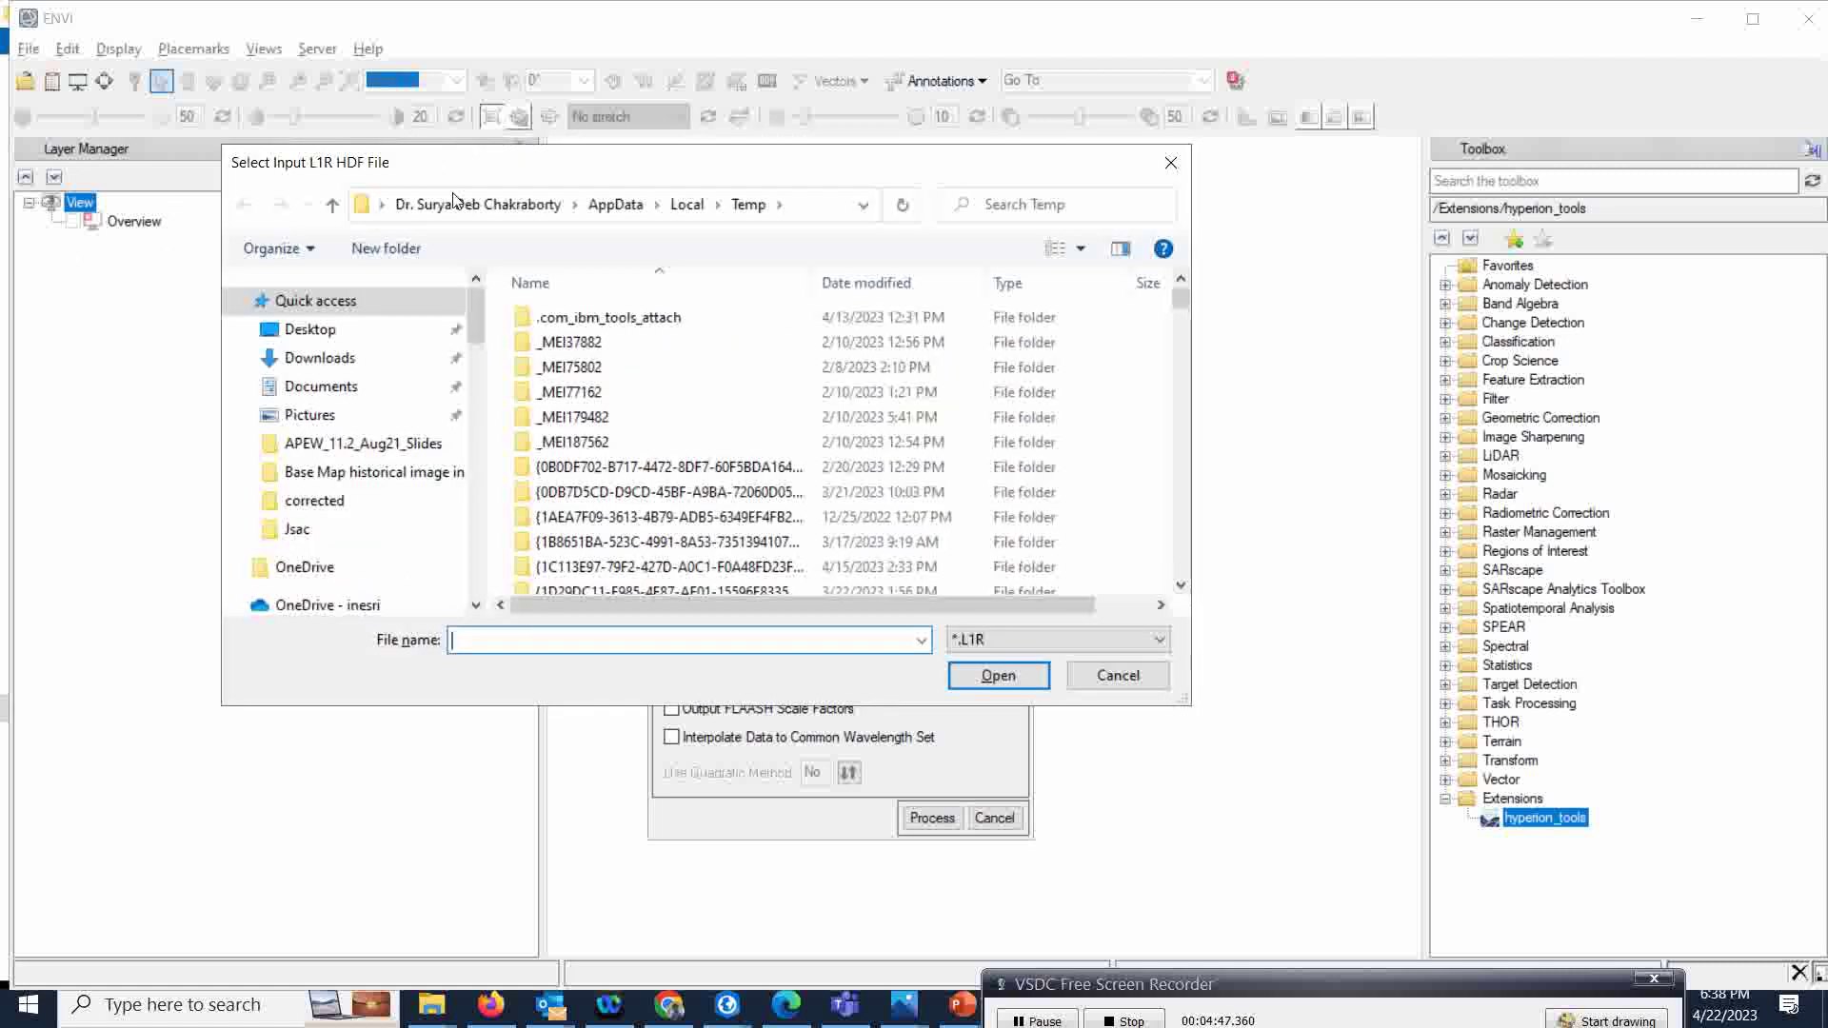
scroll(344, 515, "down", 3)
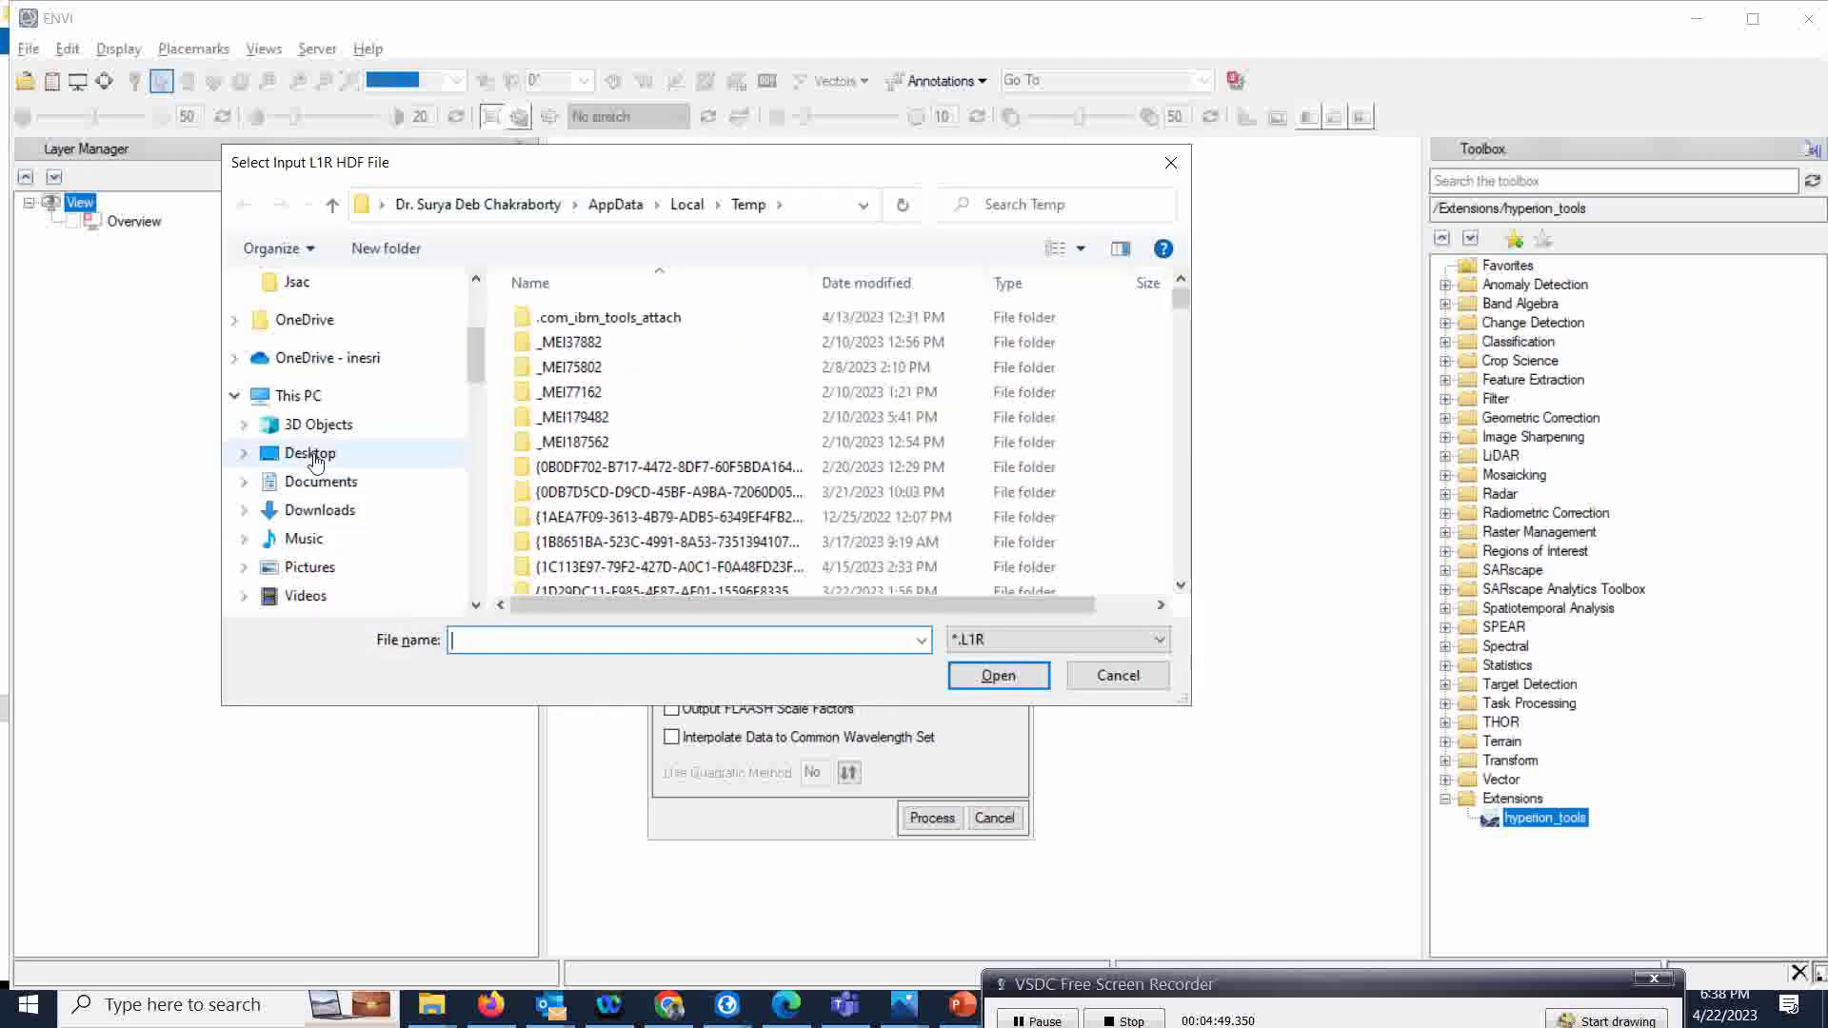
left_click(286, 396)
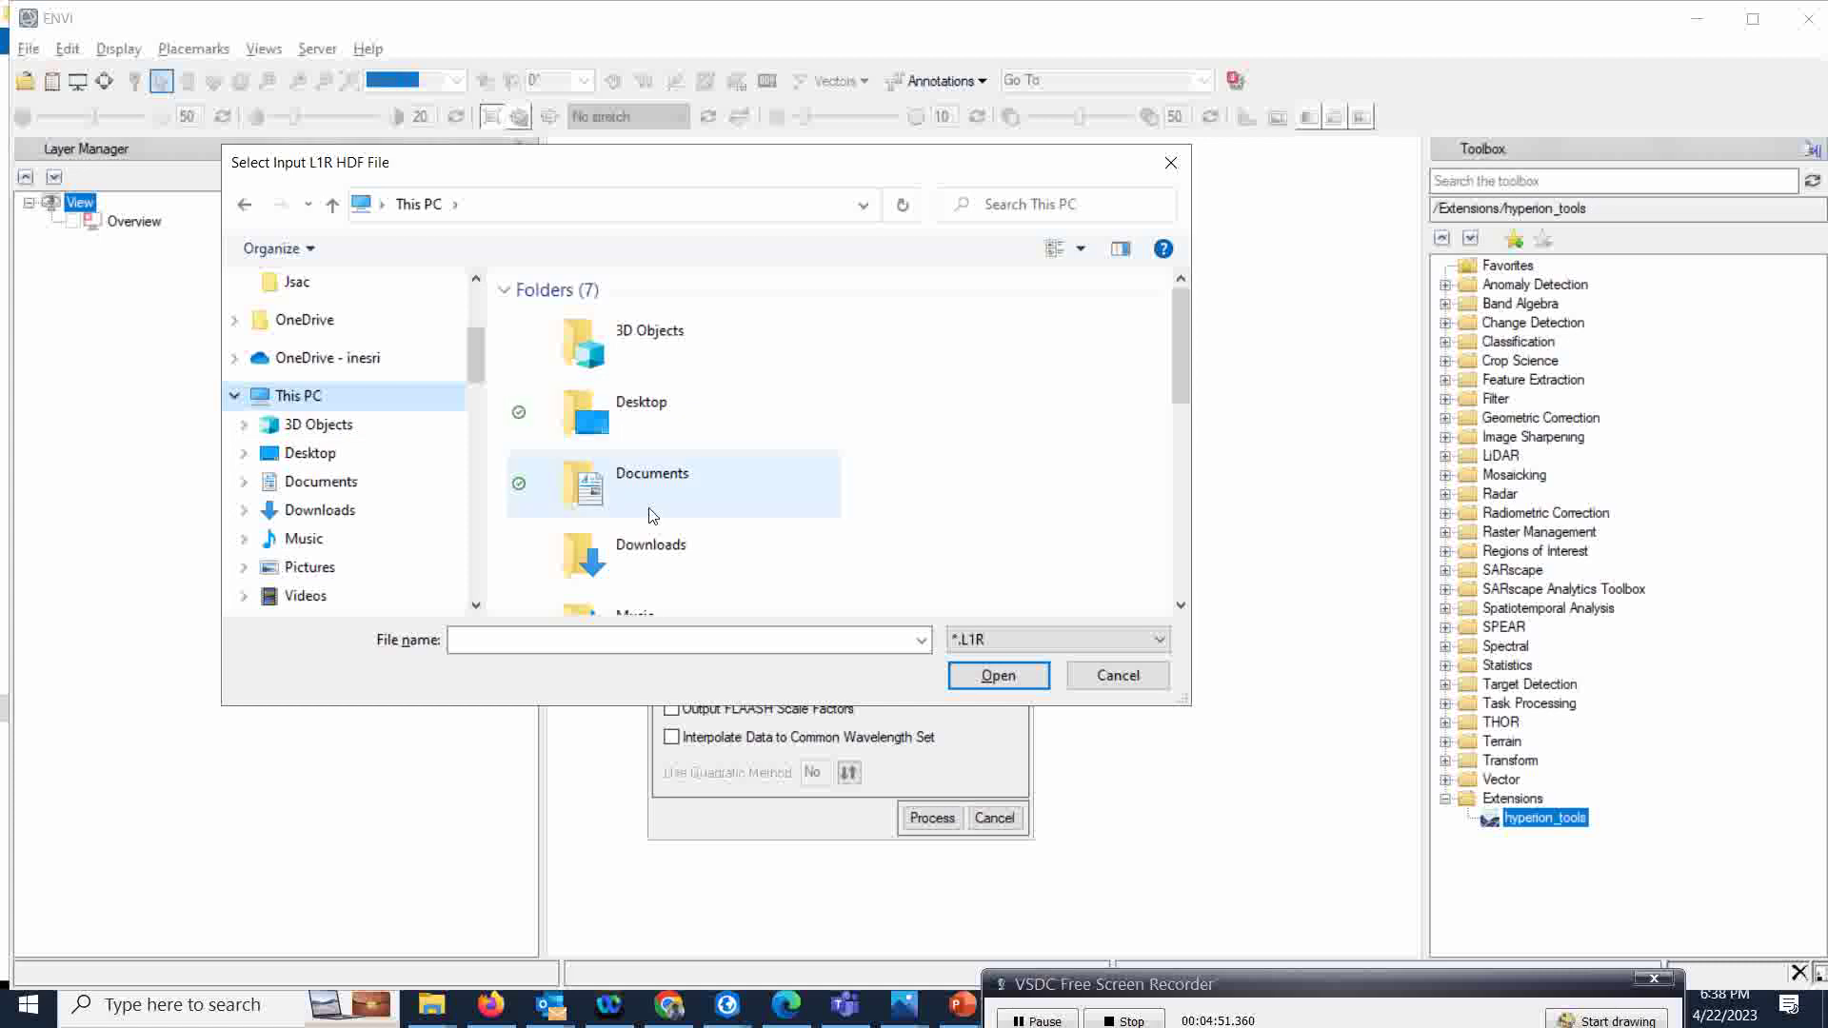
scroll(653, 515, "down", 5)
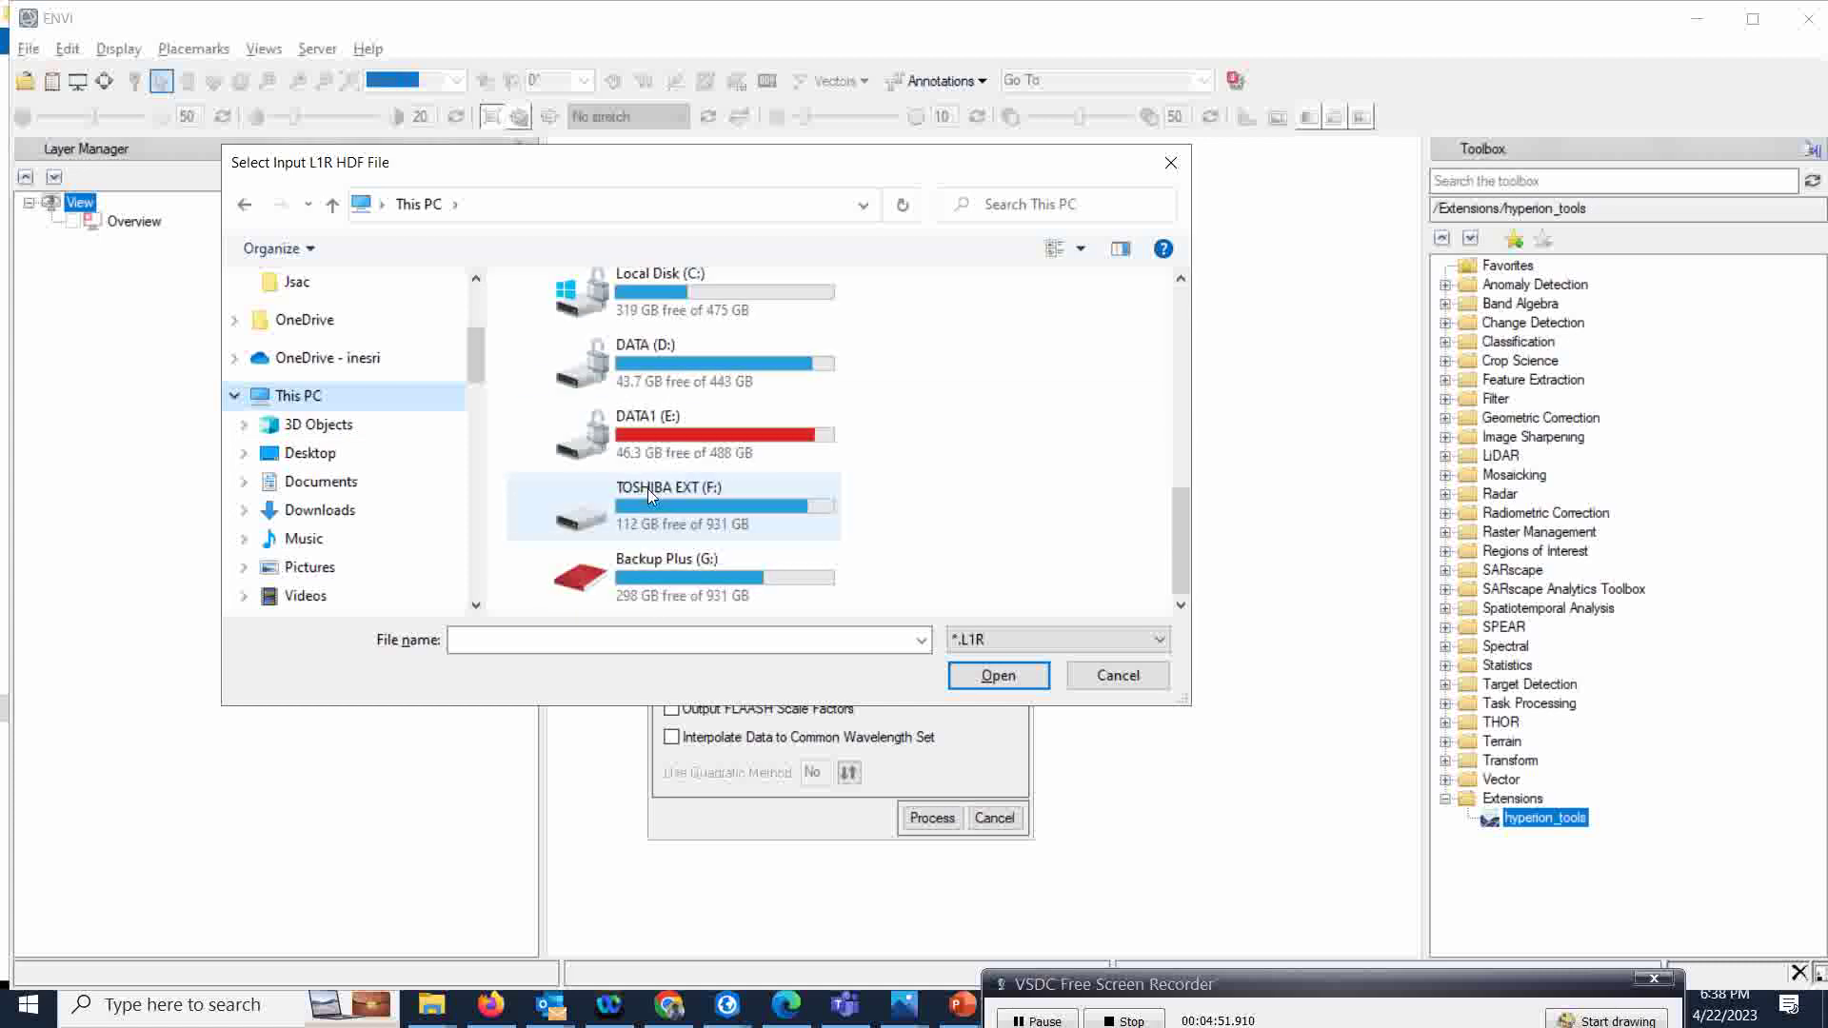
double_click(680, 419)
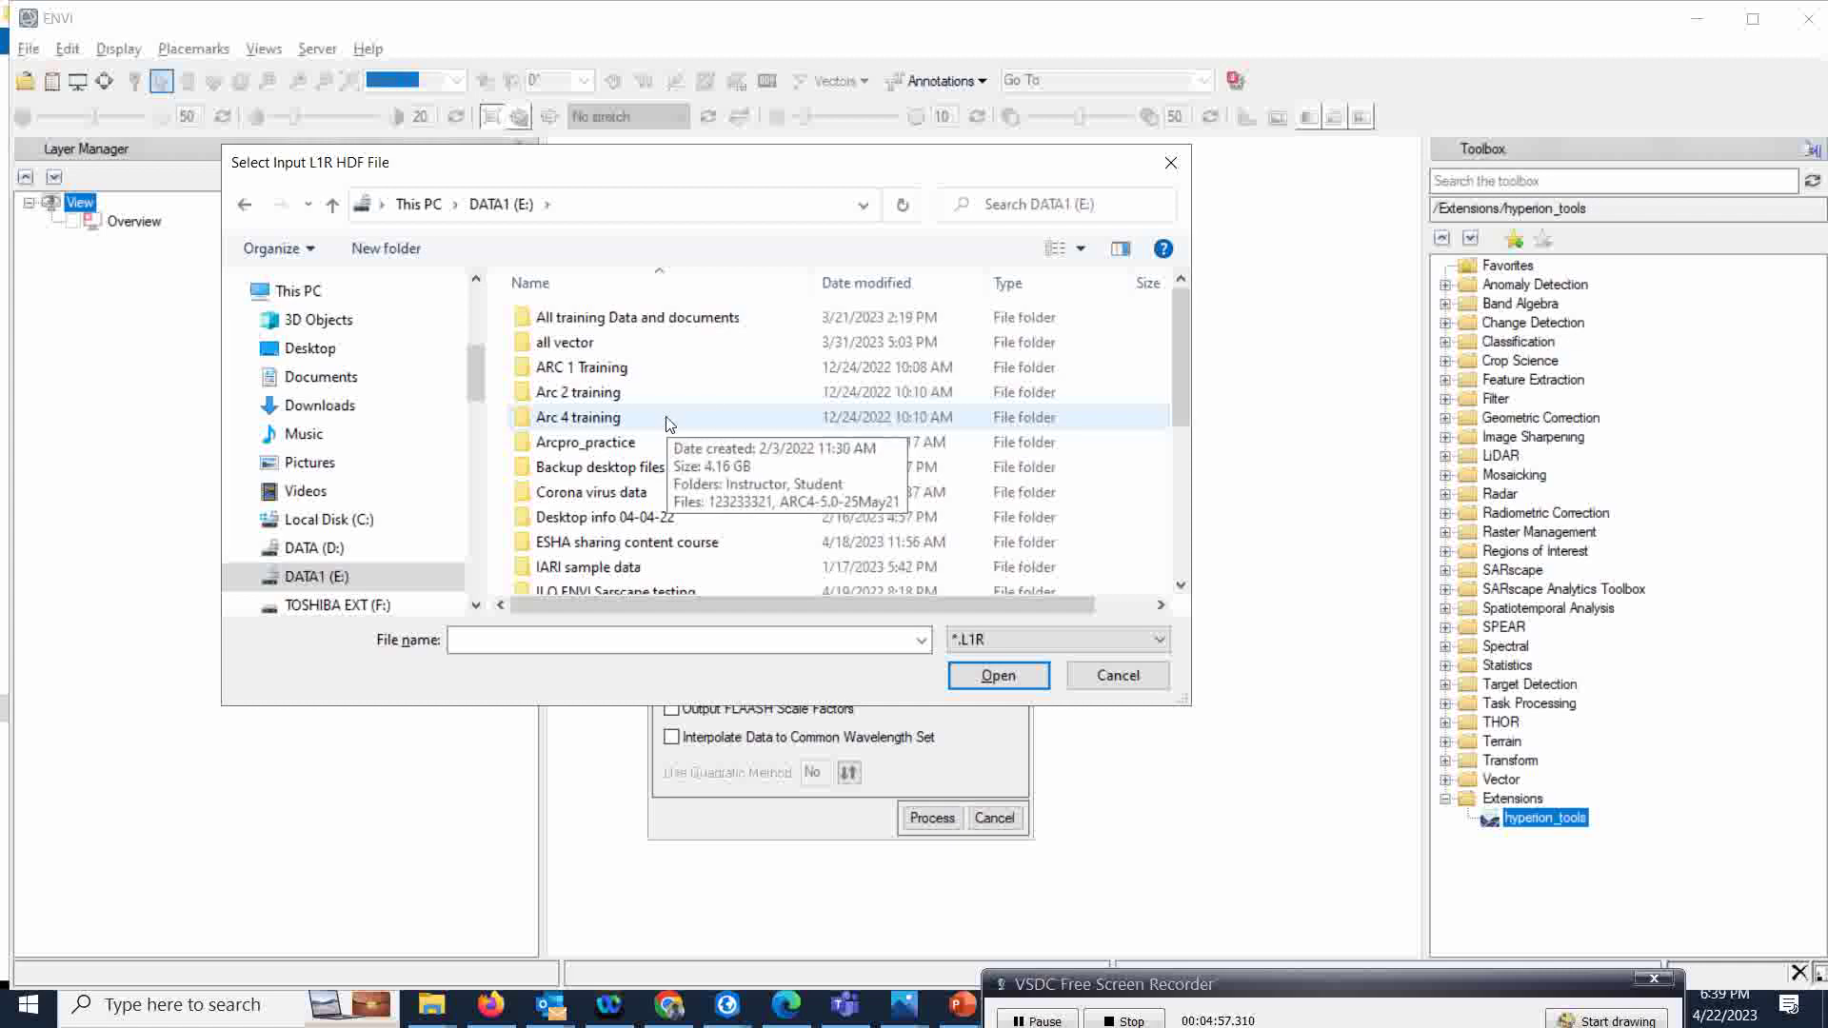
scroll(671, 427, "down", 2)
scroll(755, 420, "down", 2)
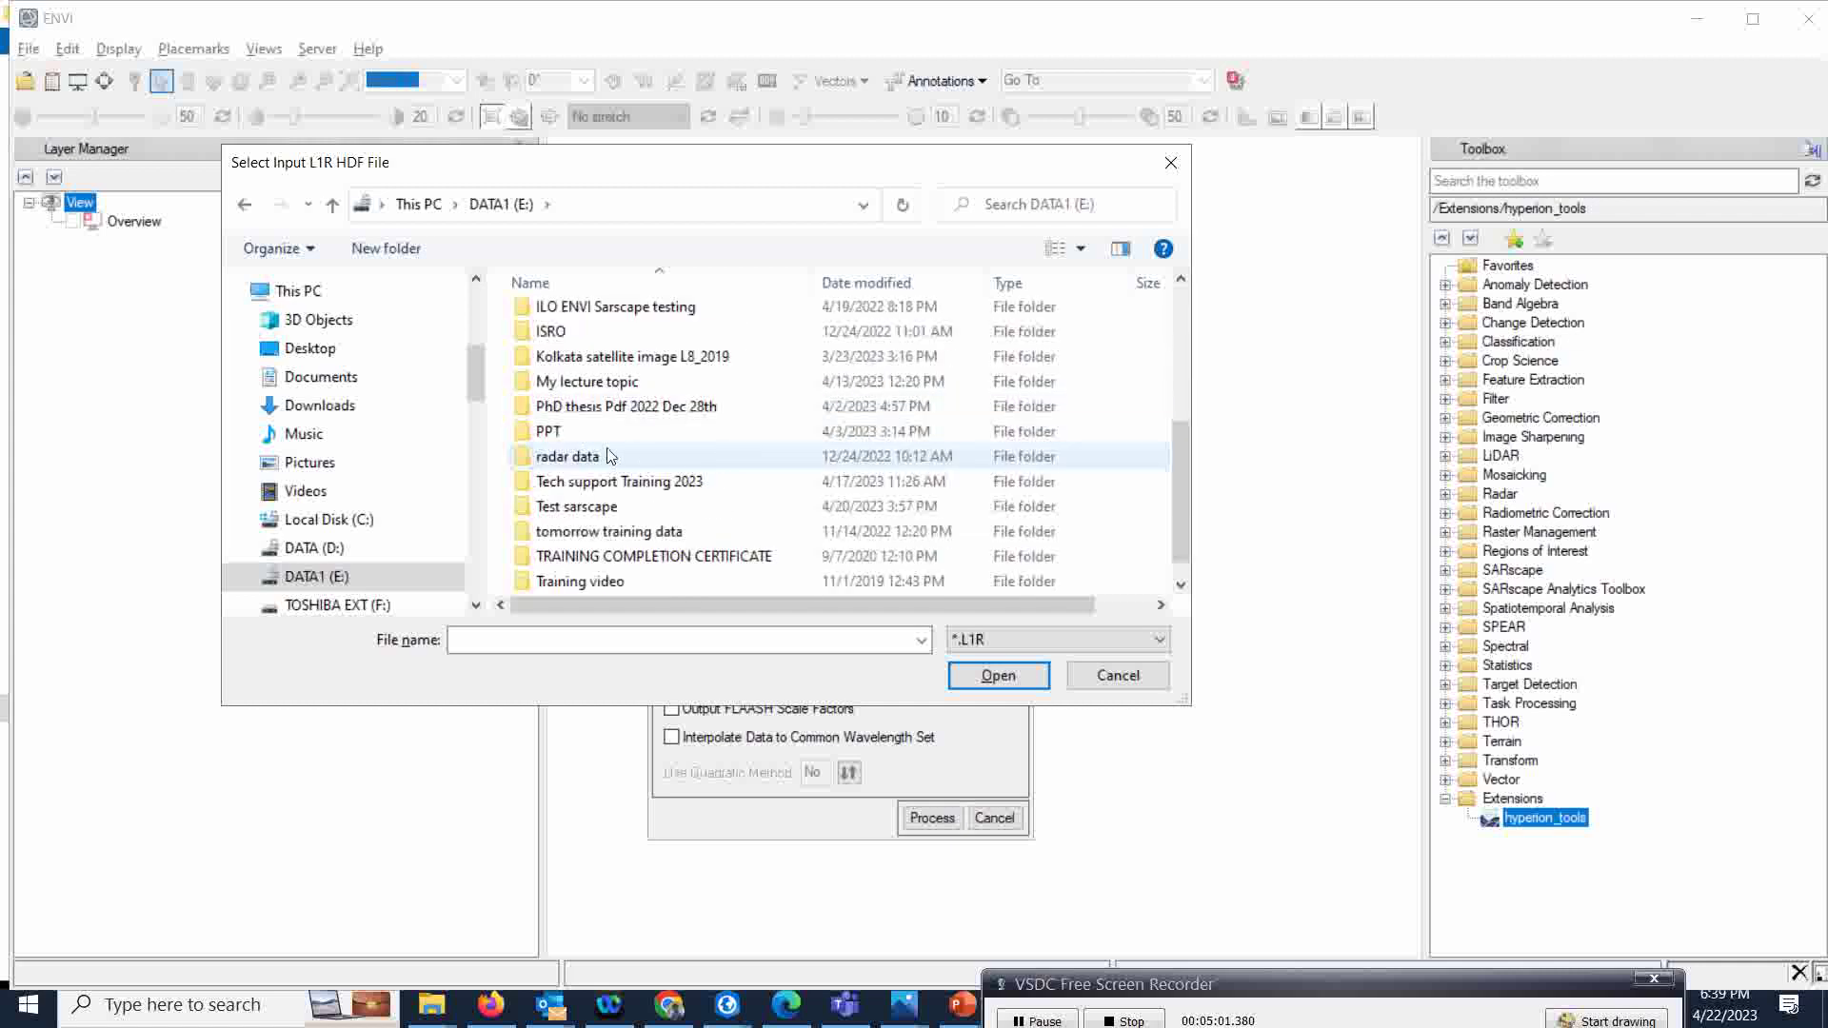
scroll(571, 443, "up", 2)
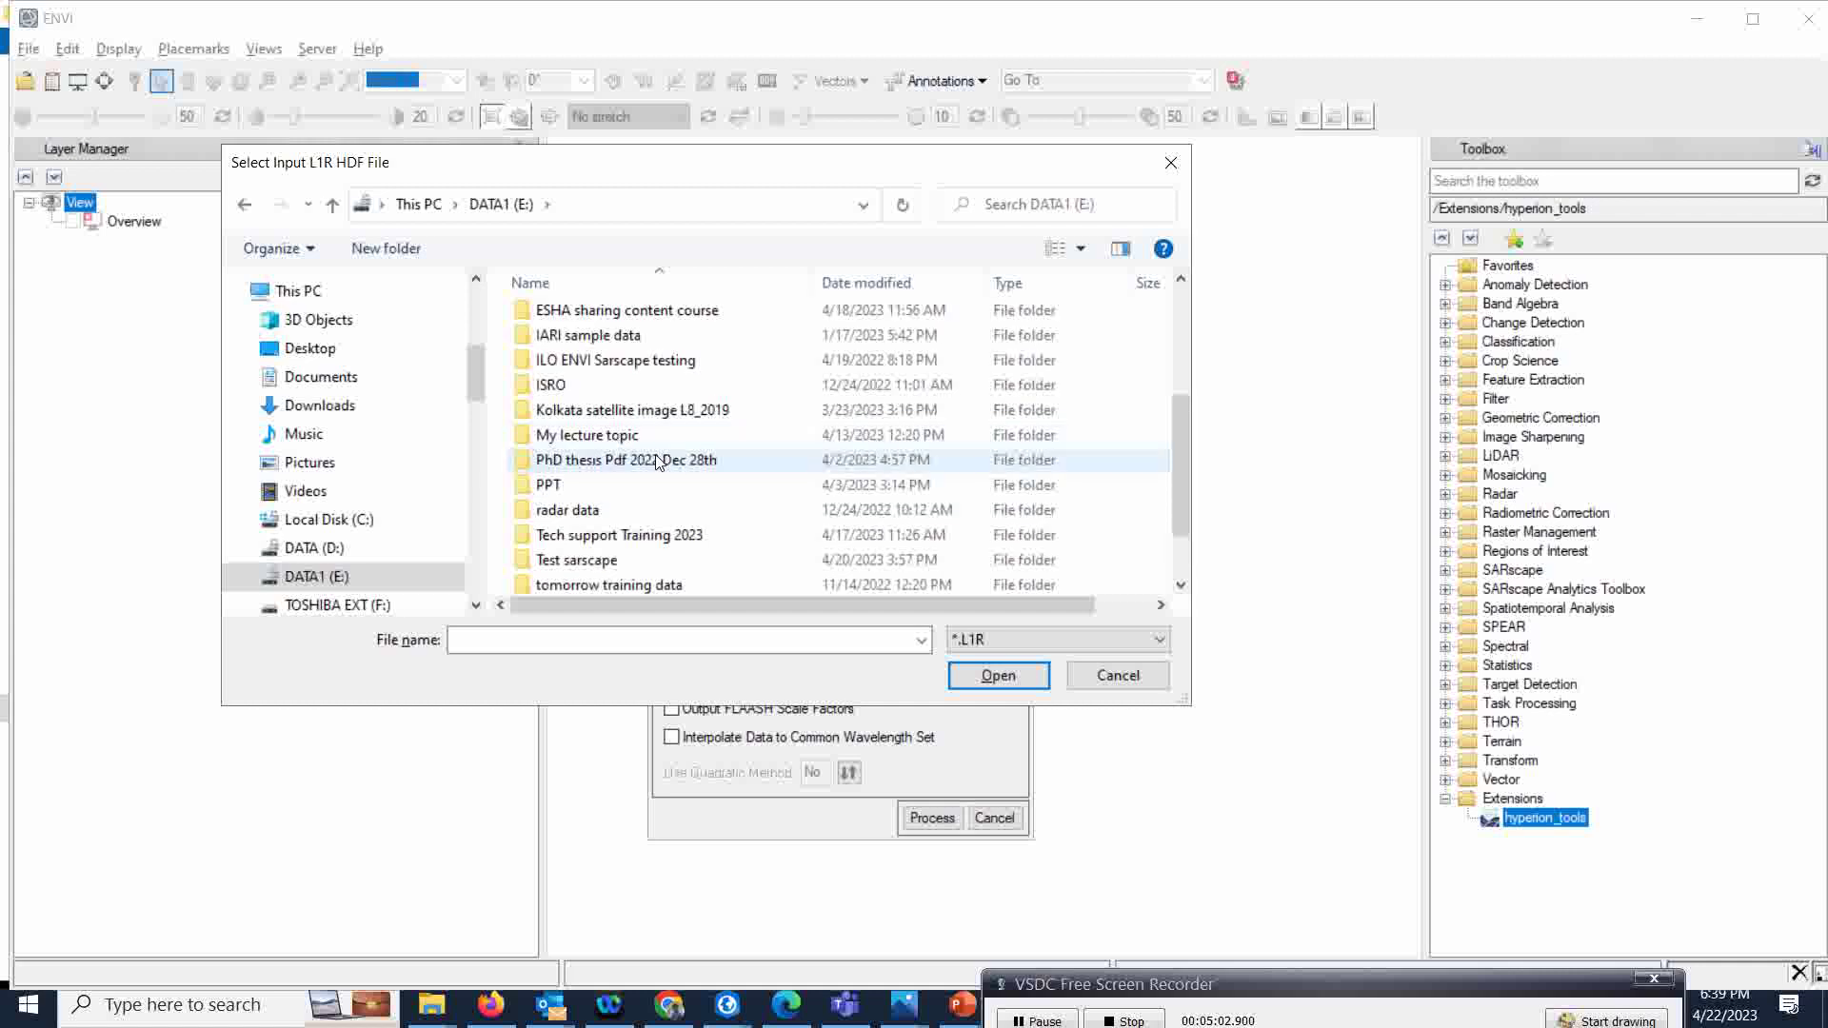
double_click(592, 436)
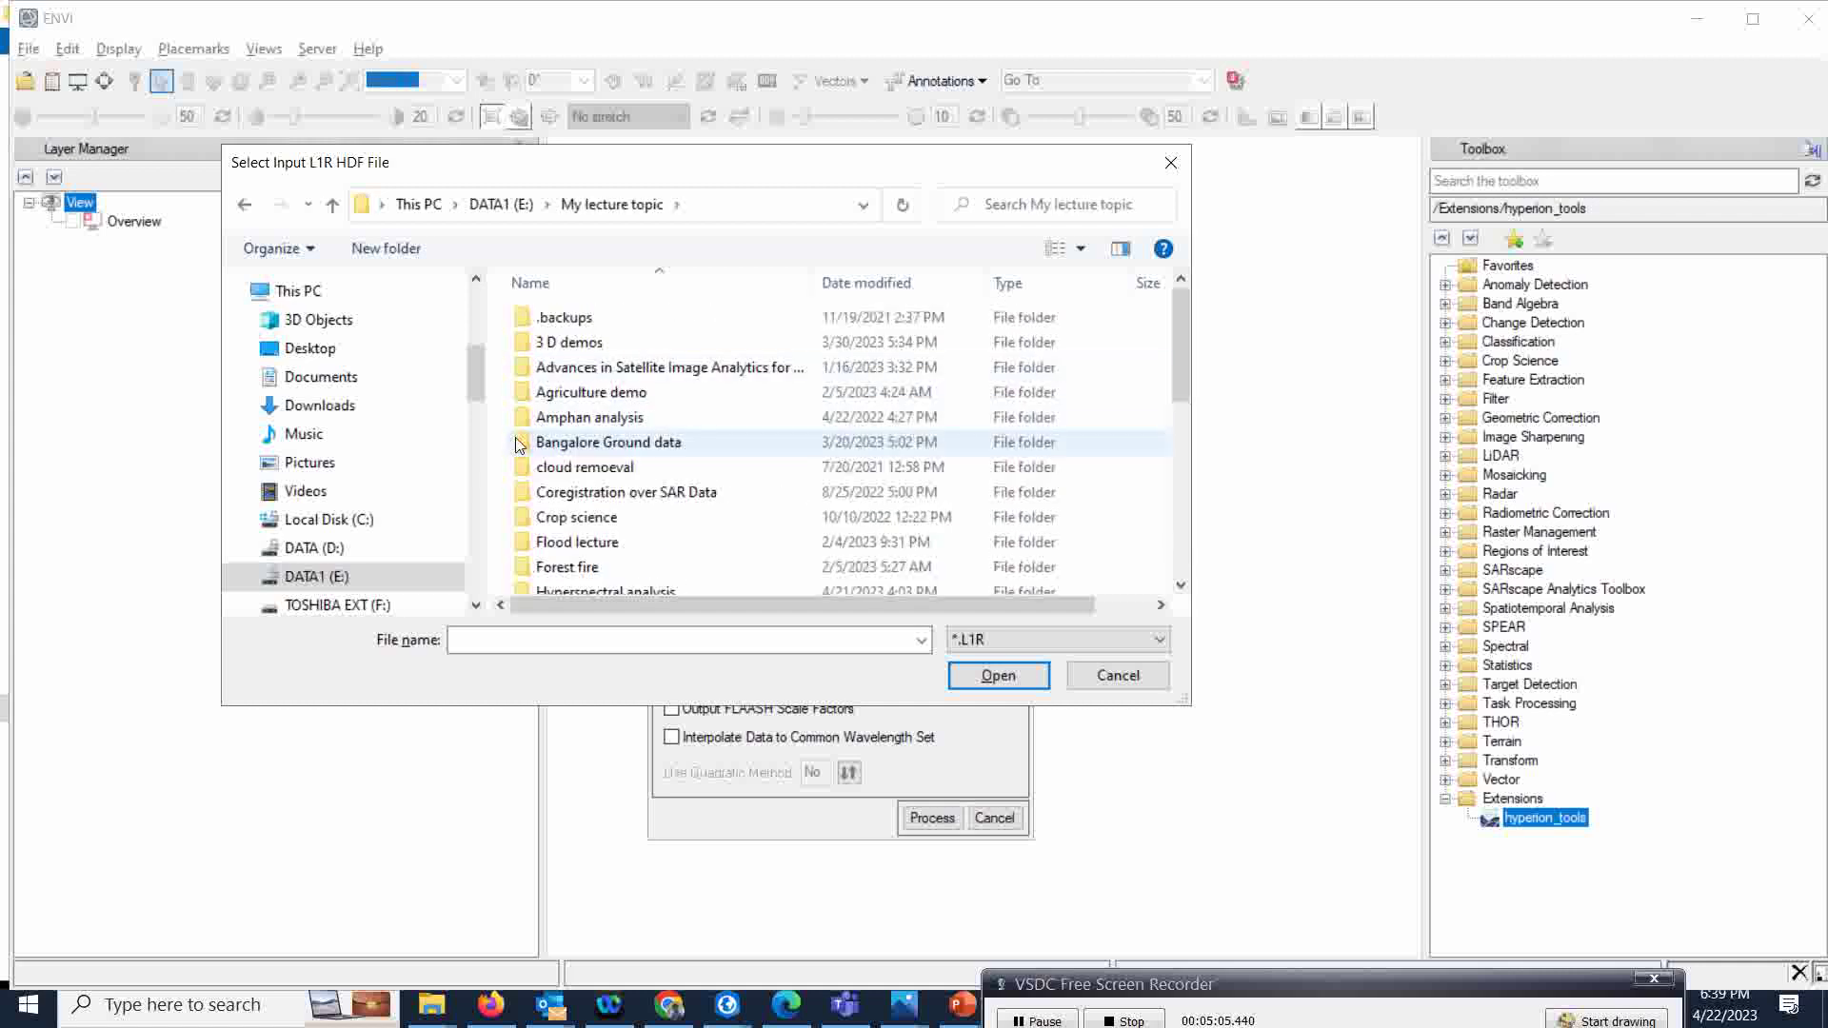
scroll(590, 448, "down", 2)
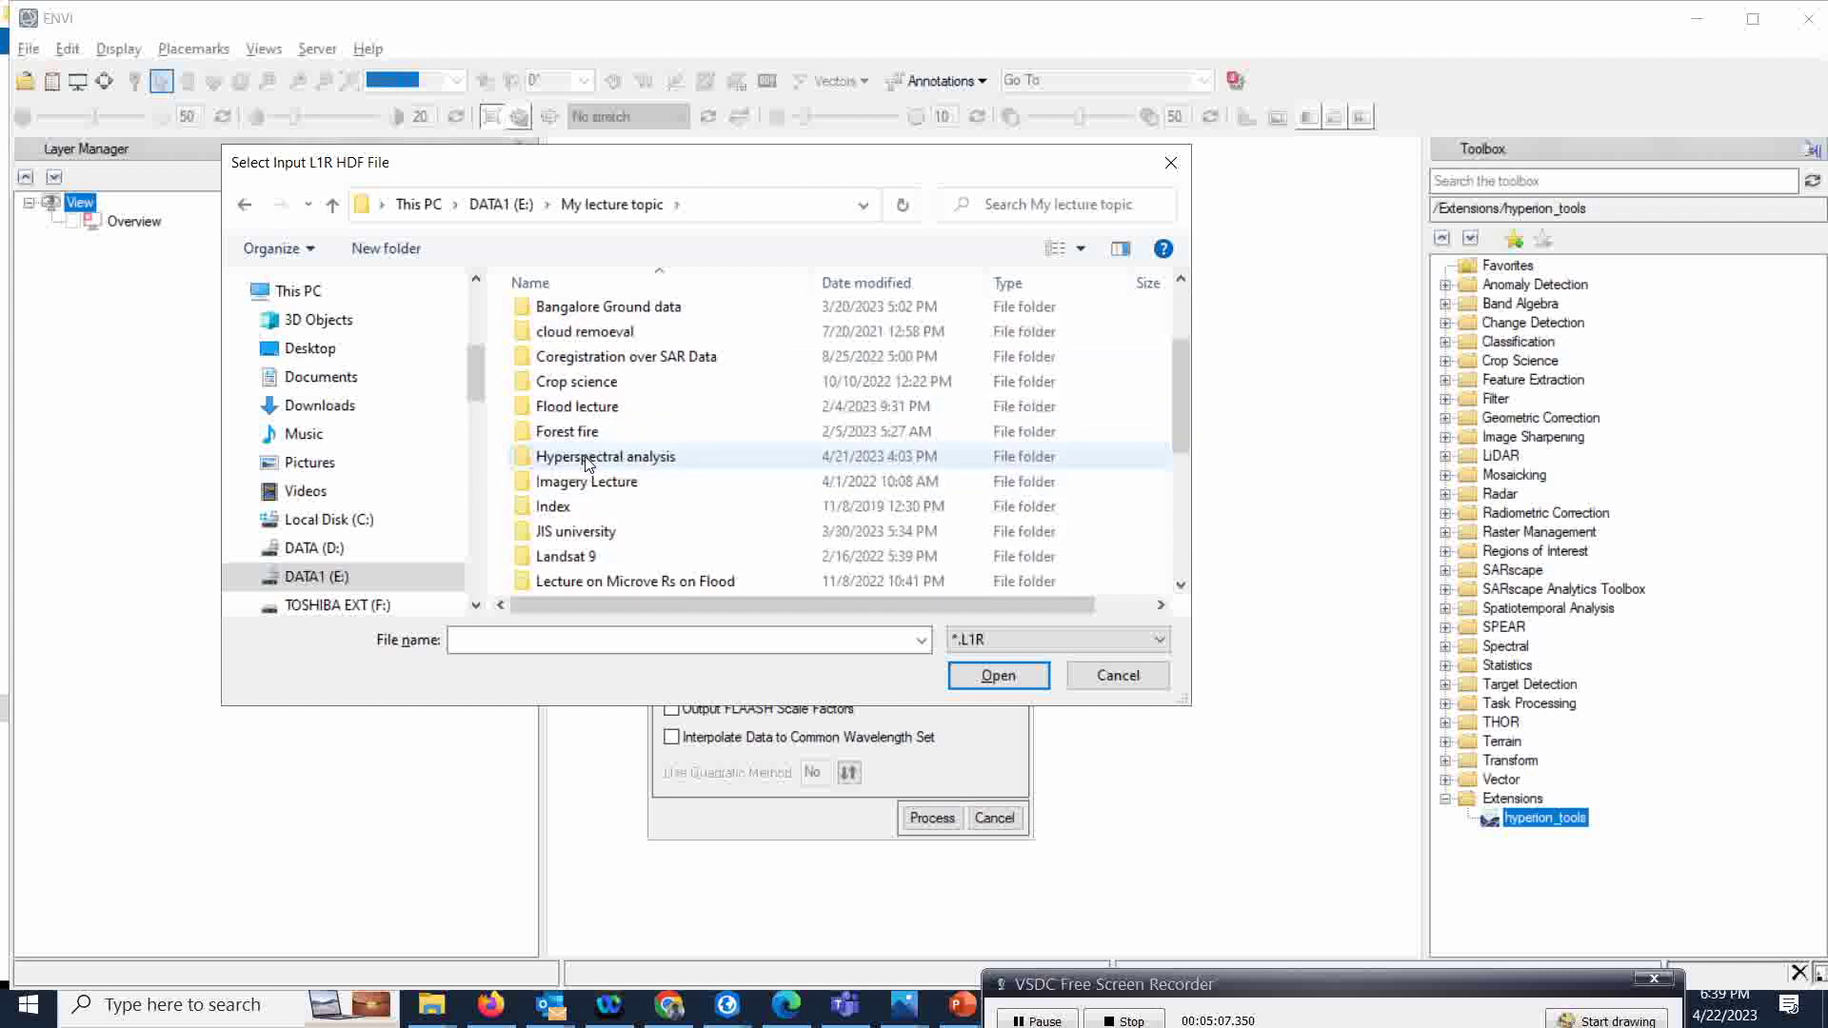
double_click(587, 461)
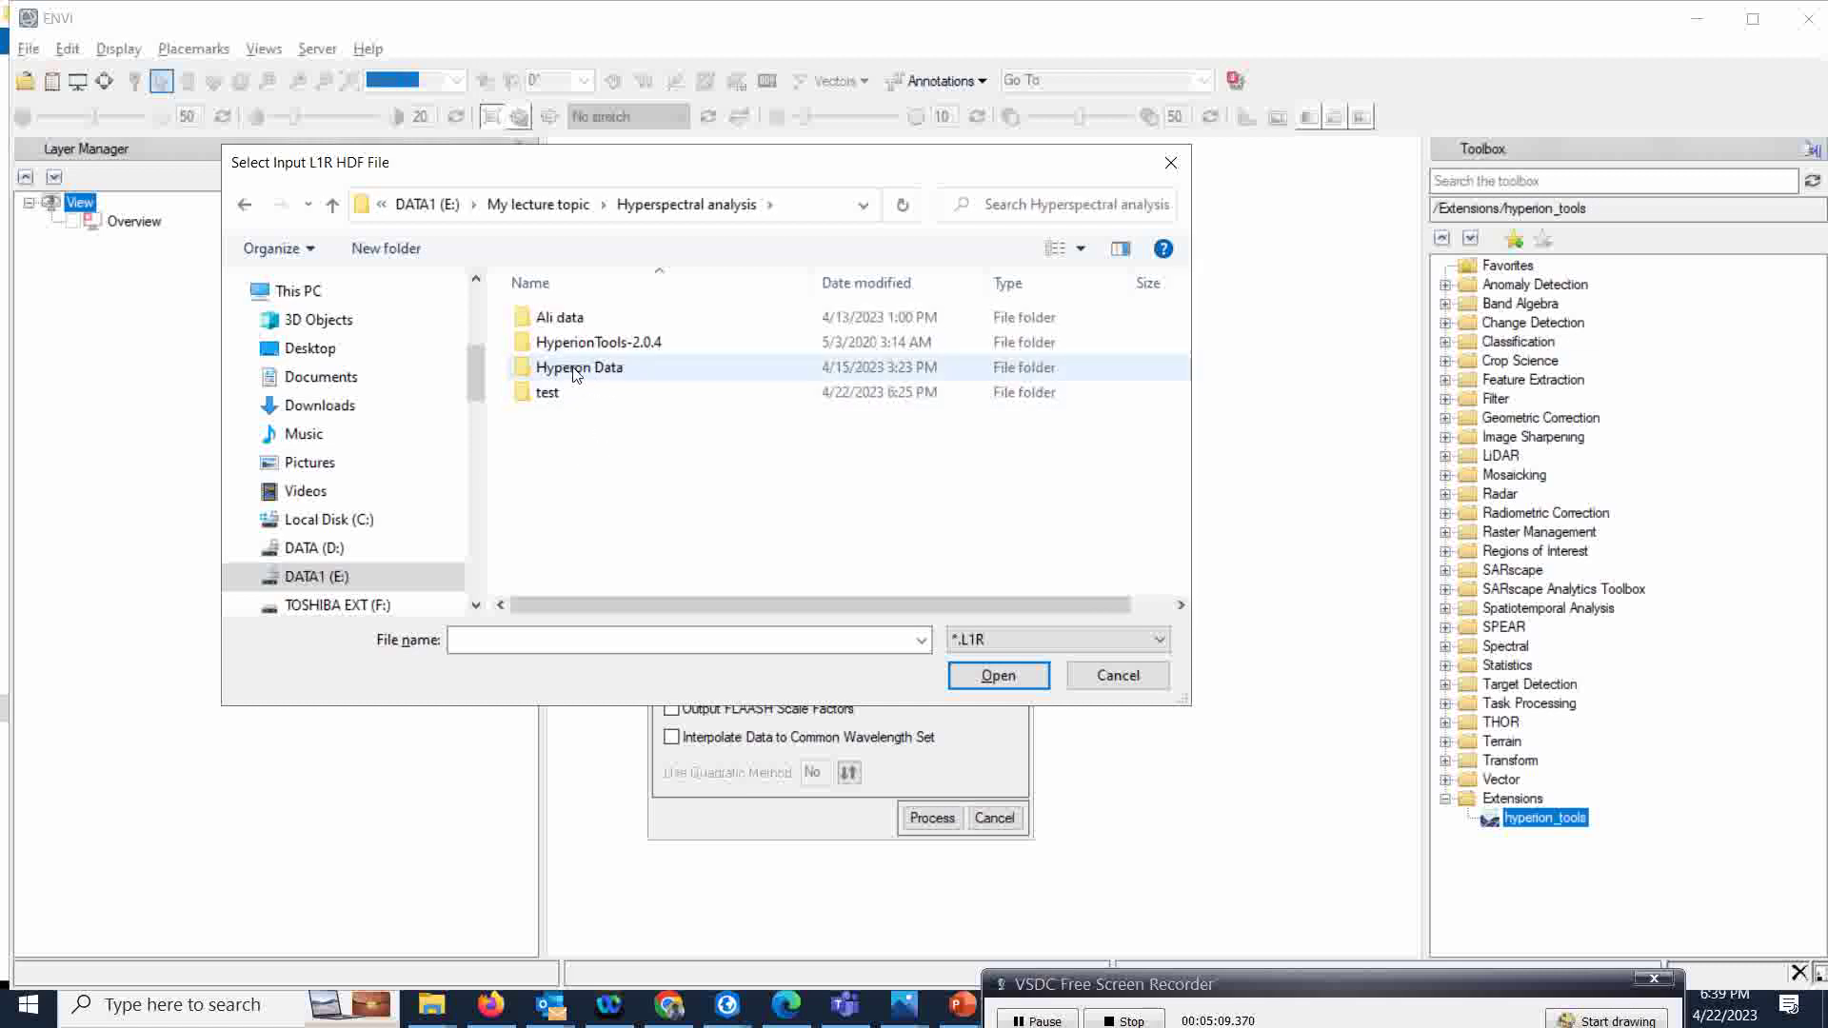
double_click(574, 369)
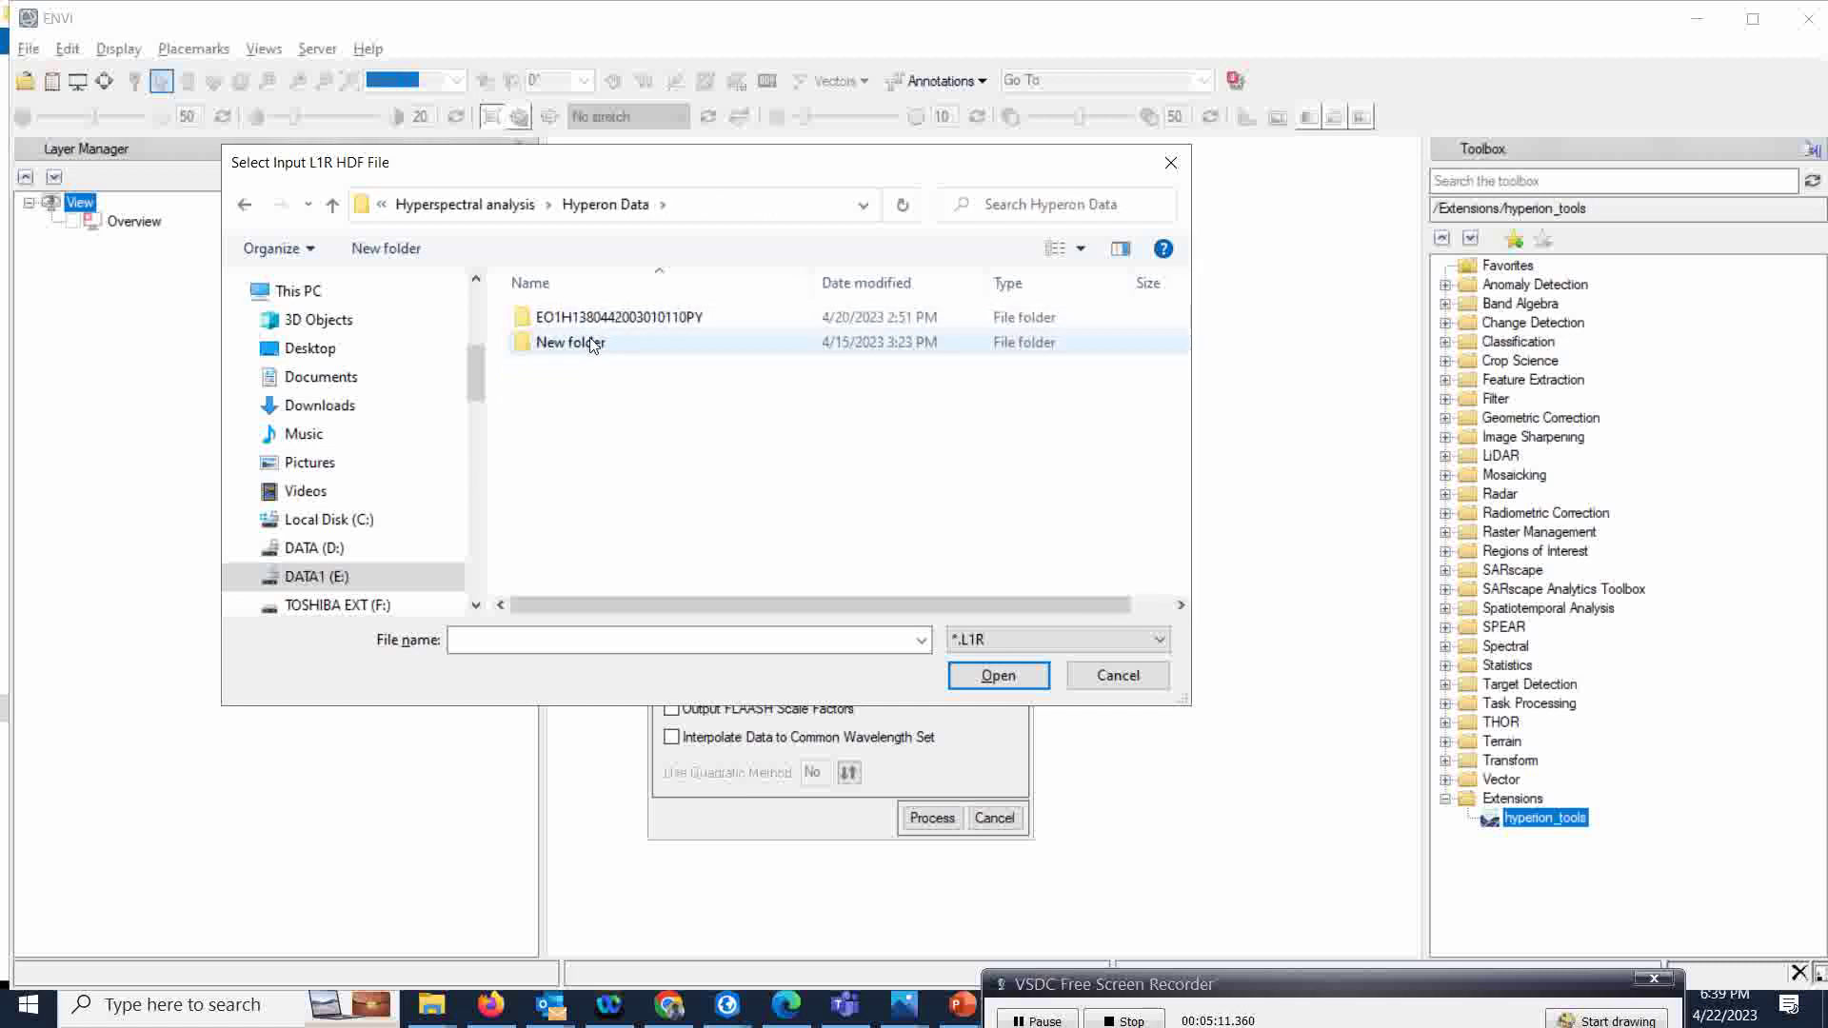
left_click(586, 344)
double_click(586, 345)
double_click(667, 318)
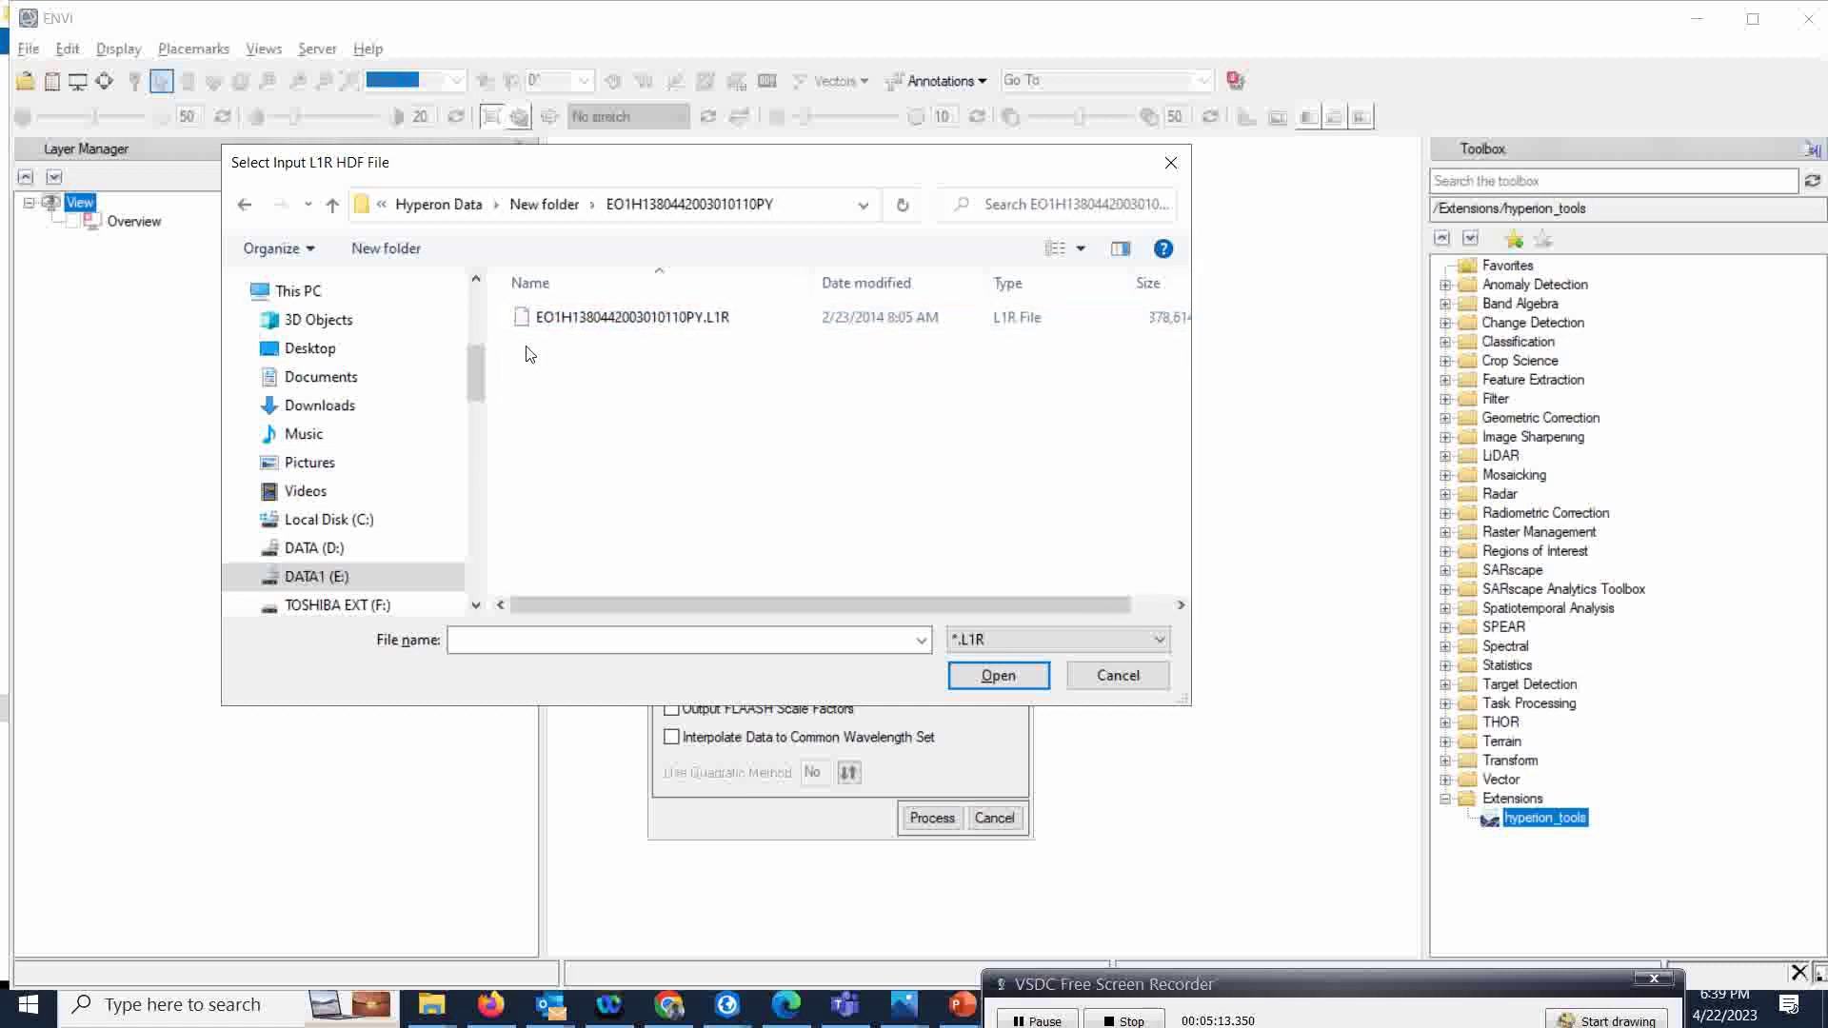
left_click(671, 318)
left_click(998, 675)
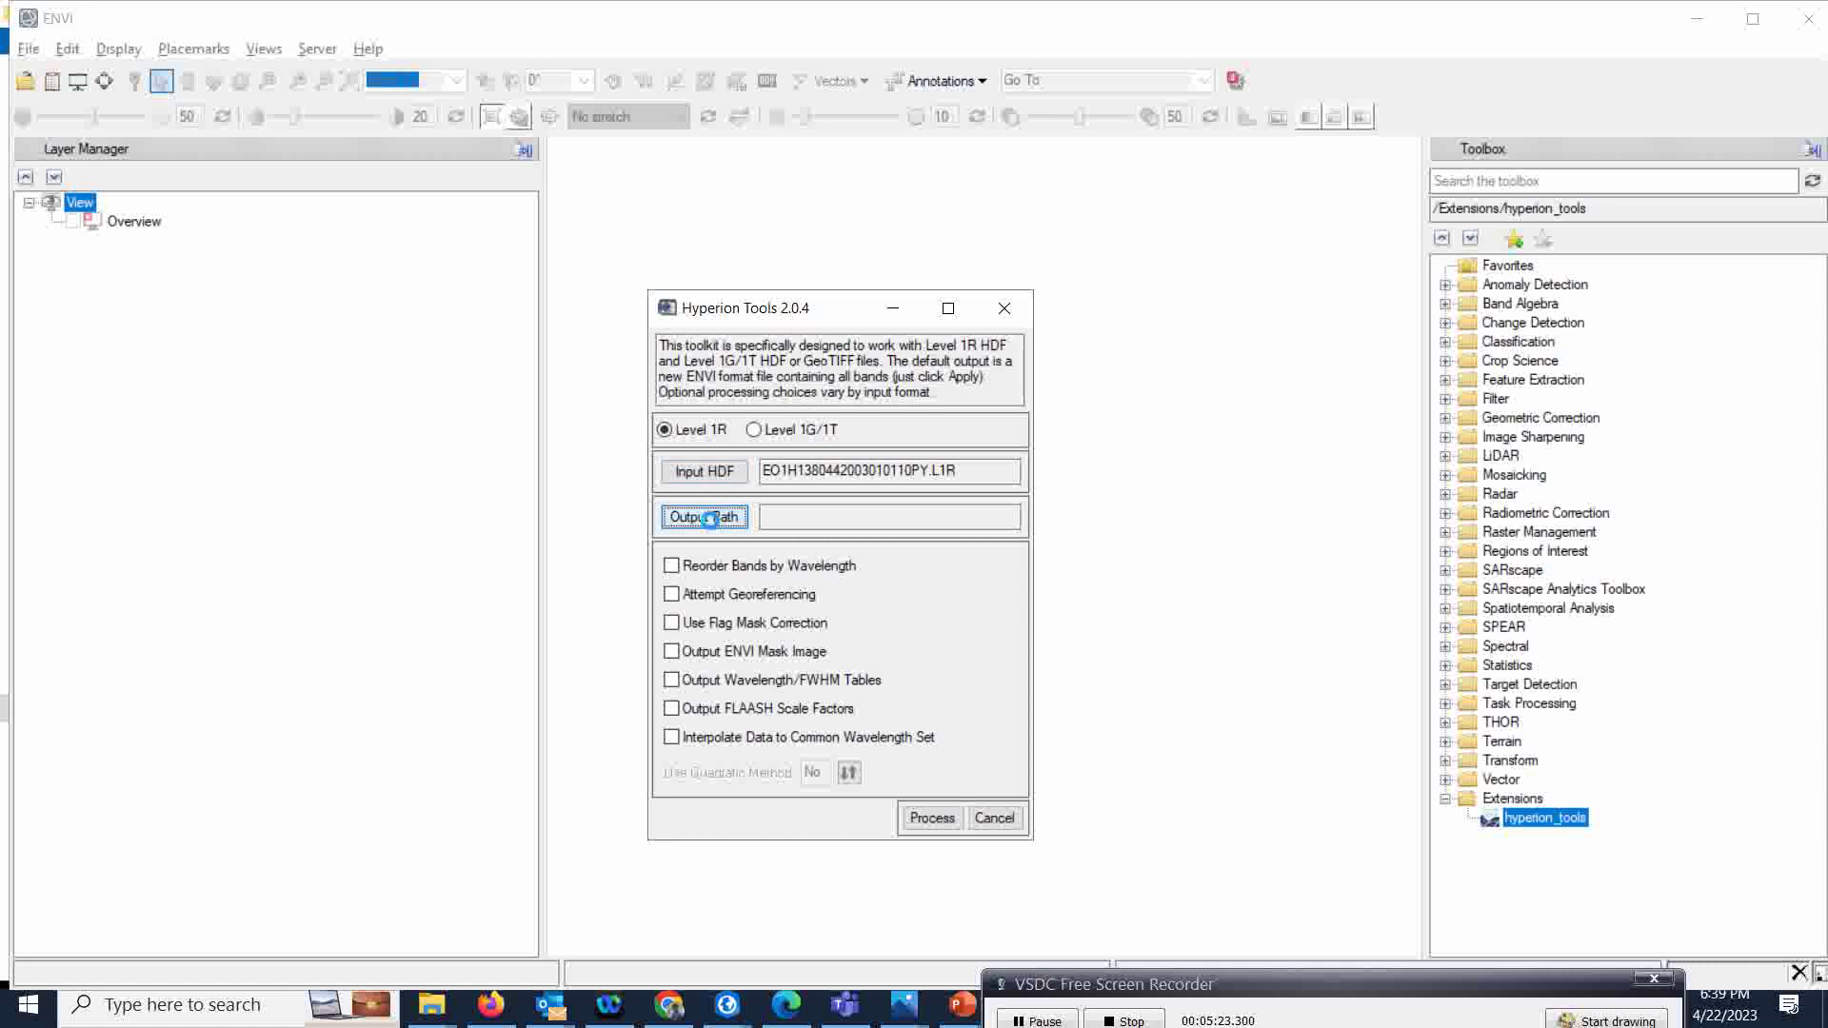
Set the output path to E:\My lecture topic\Hyperspectral analysis\Hyperon Data\New folder and check the end of the path.
left_click(709, 519)
double_click(814, 579)
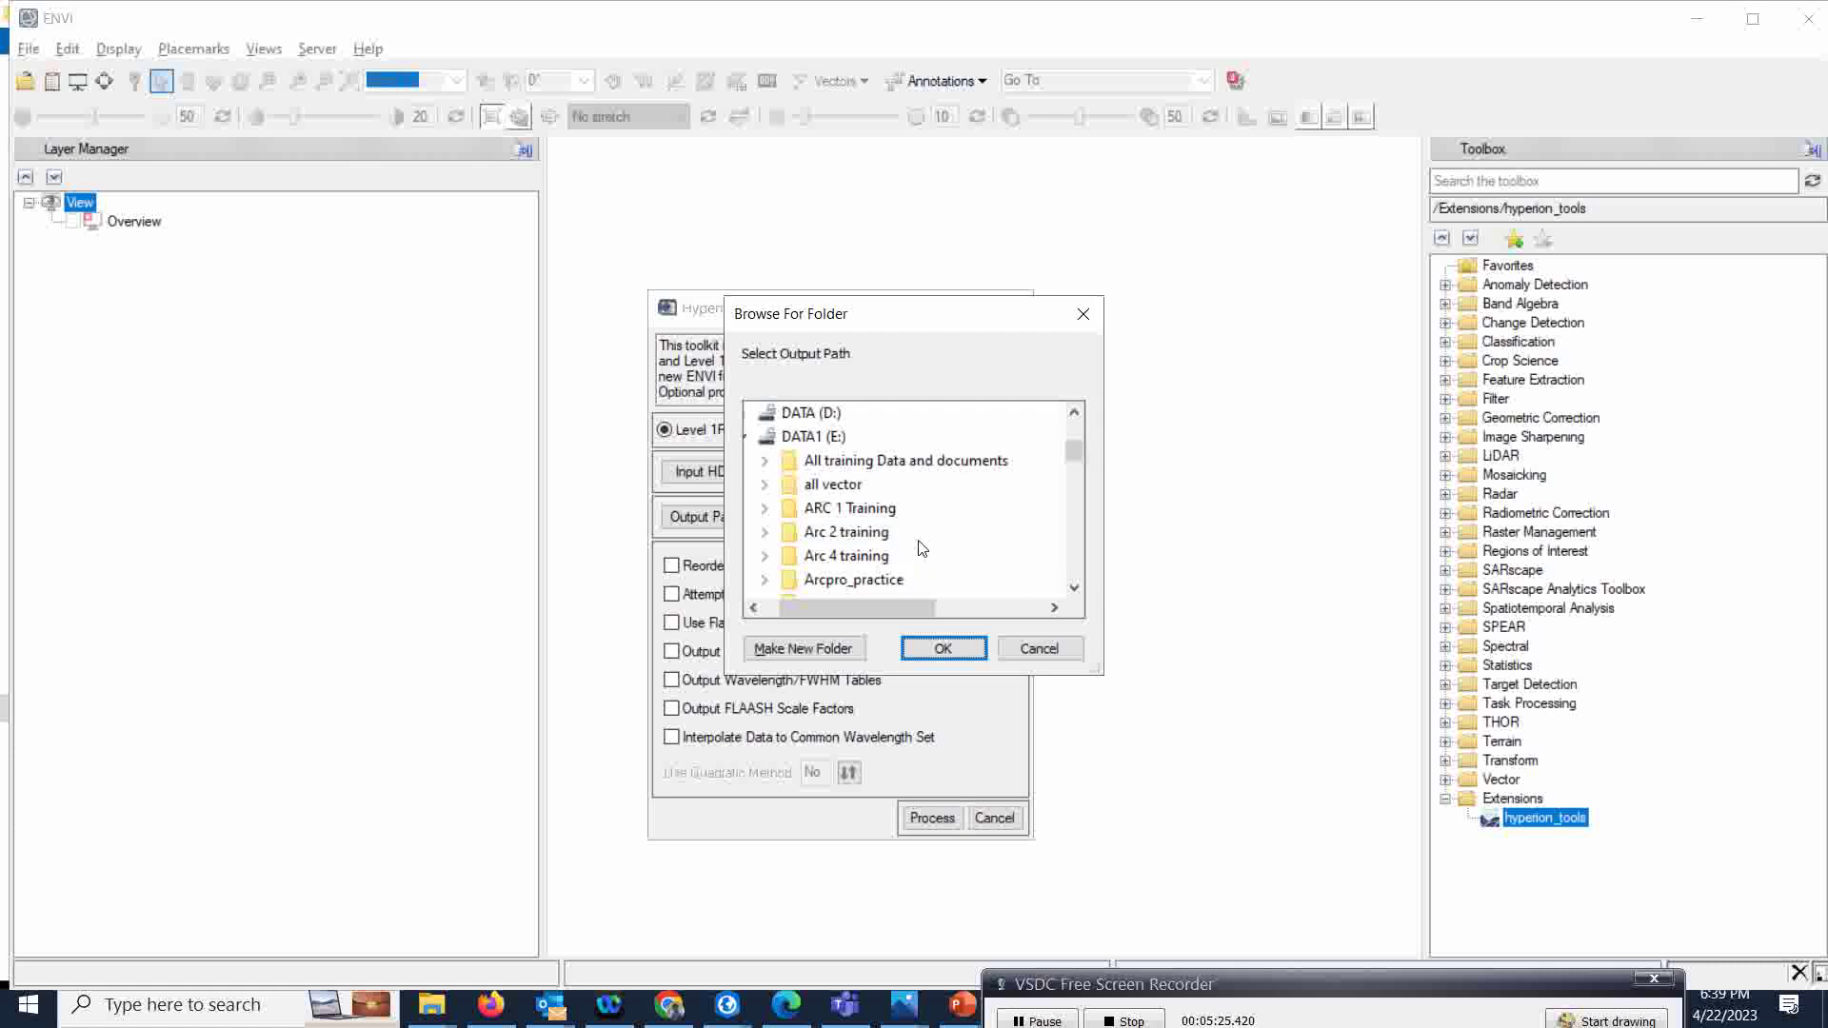
scroll(922, 549, "down", 3)
double_click(1040, 577)
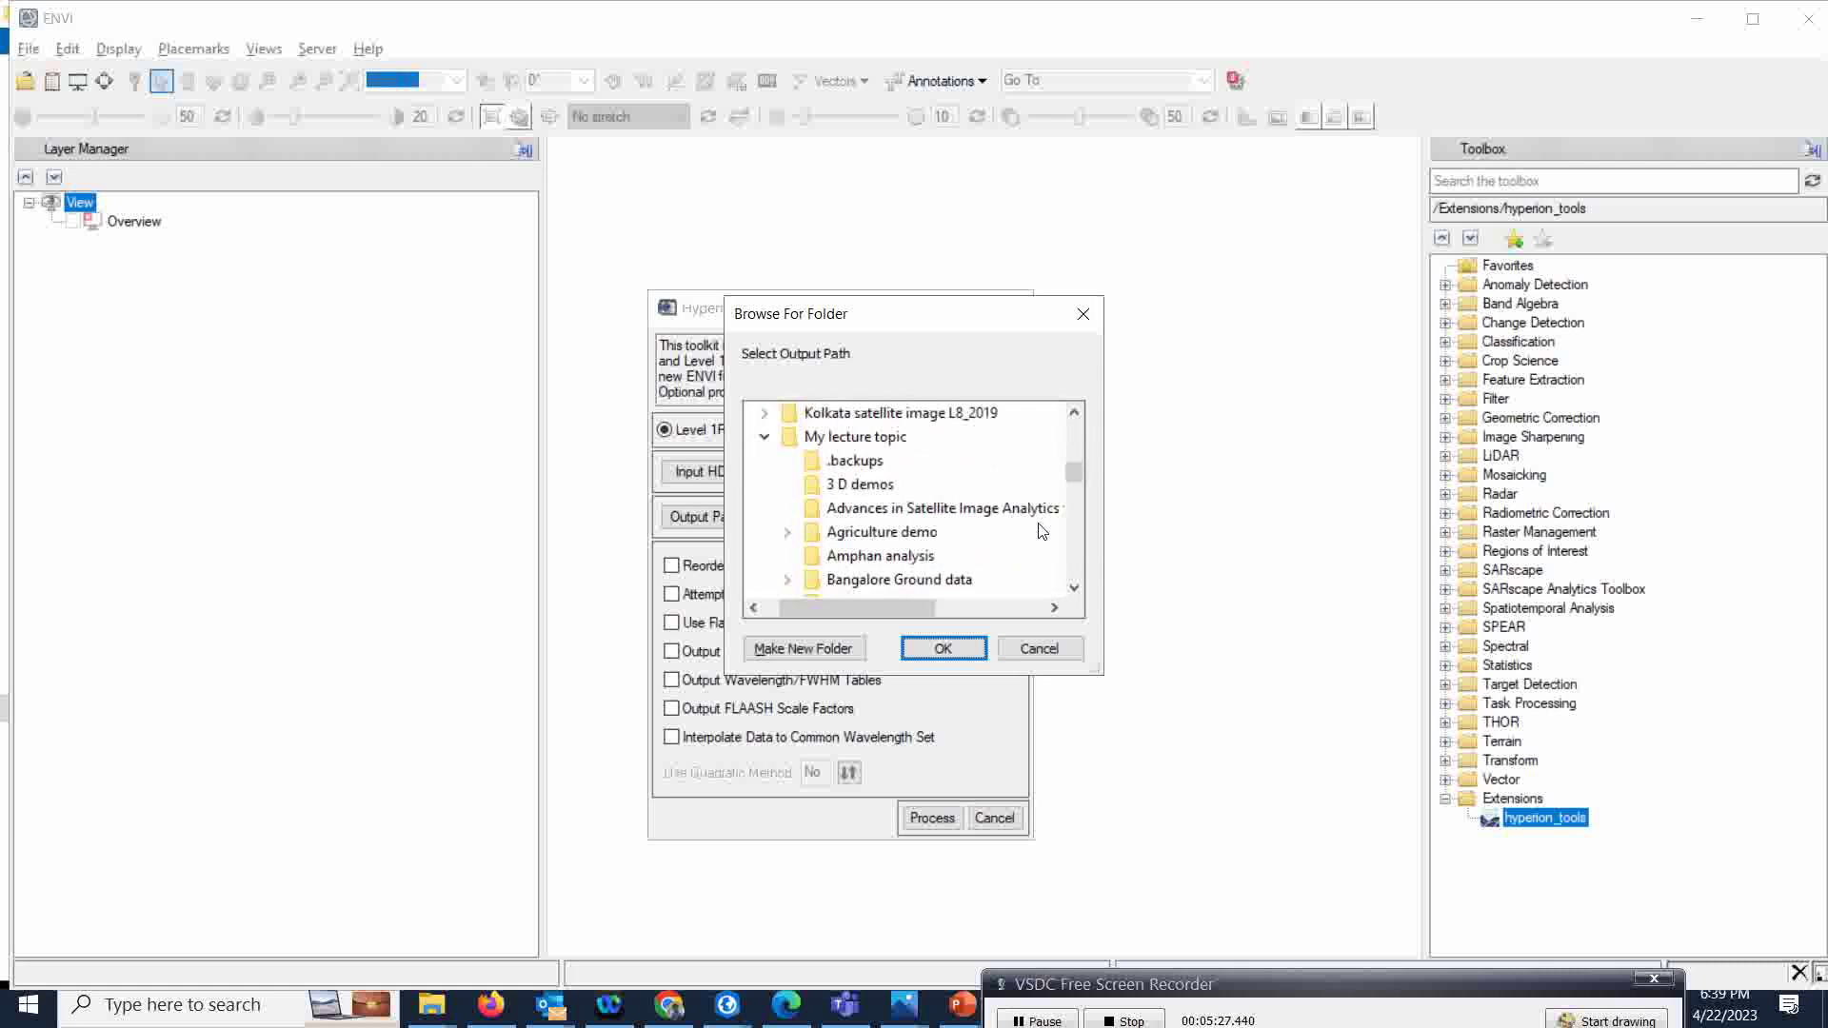
scroll(1043, 531, "down", 4)
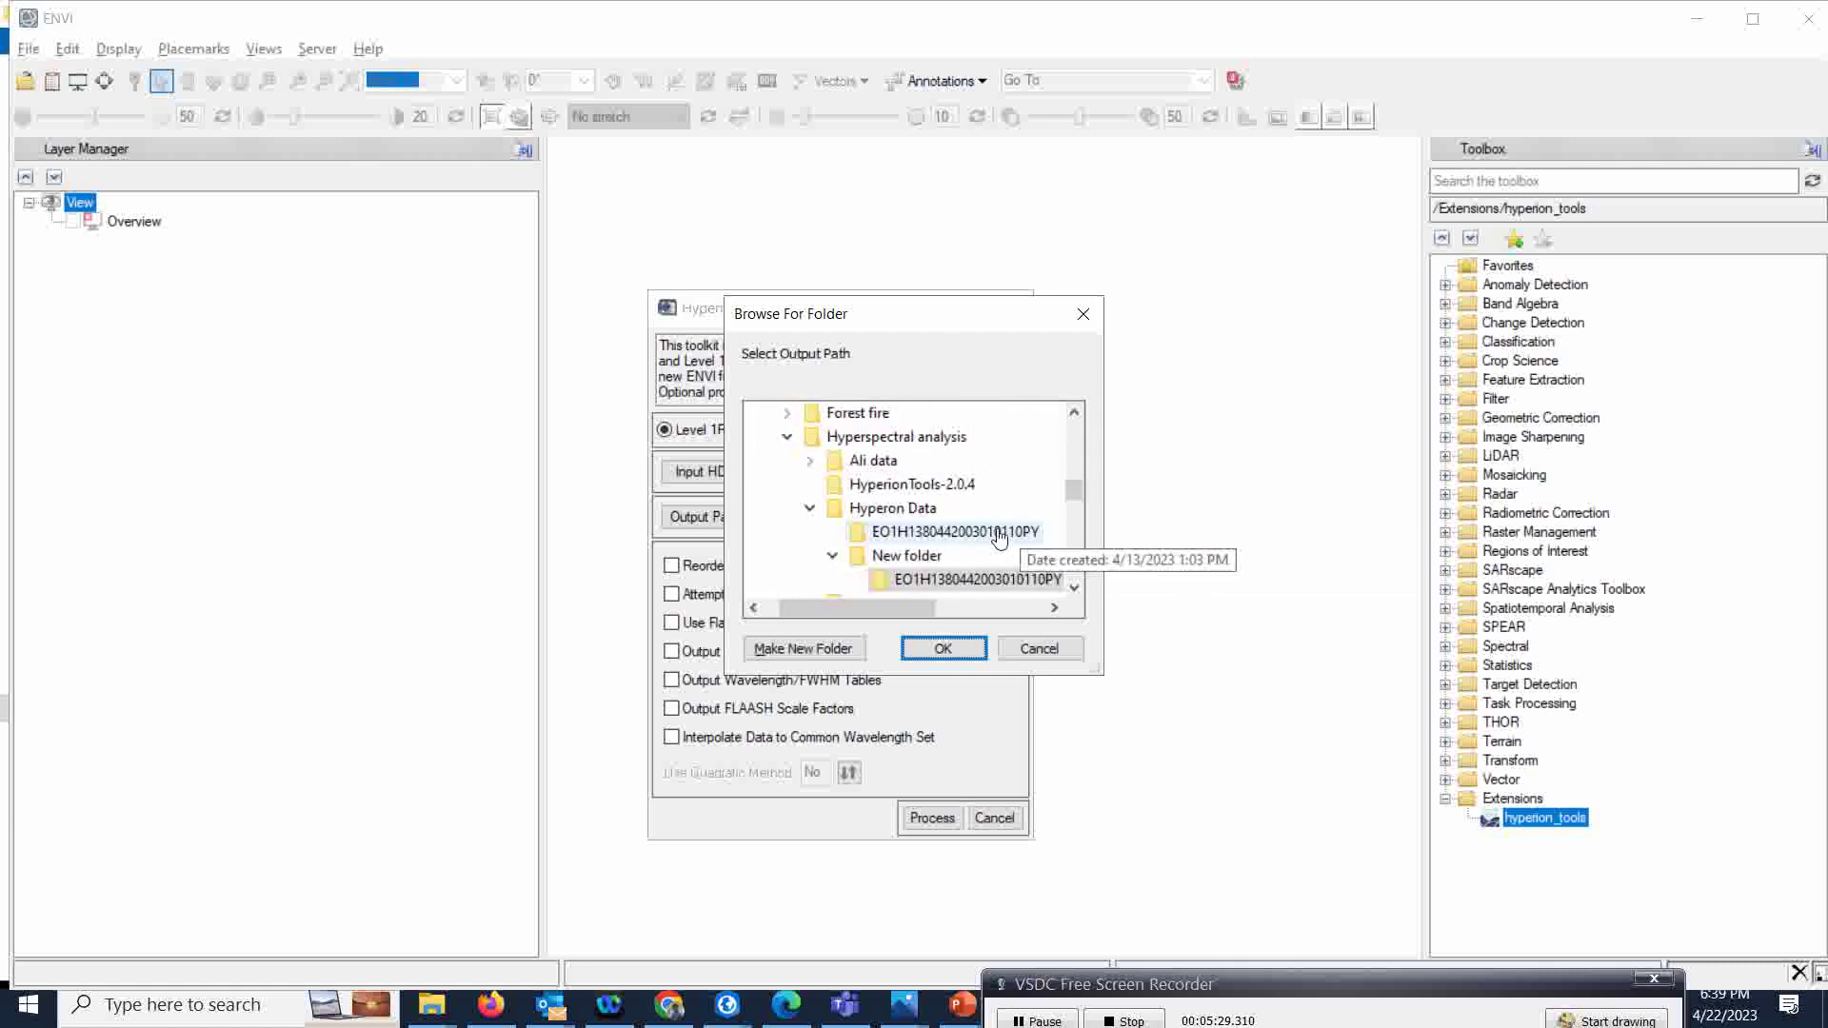
scroll(998, 536, "down", 1)
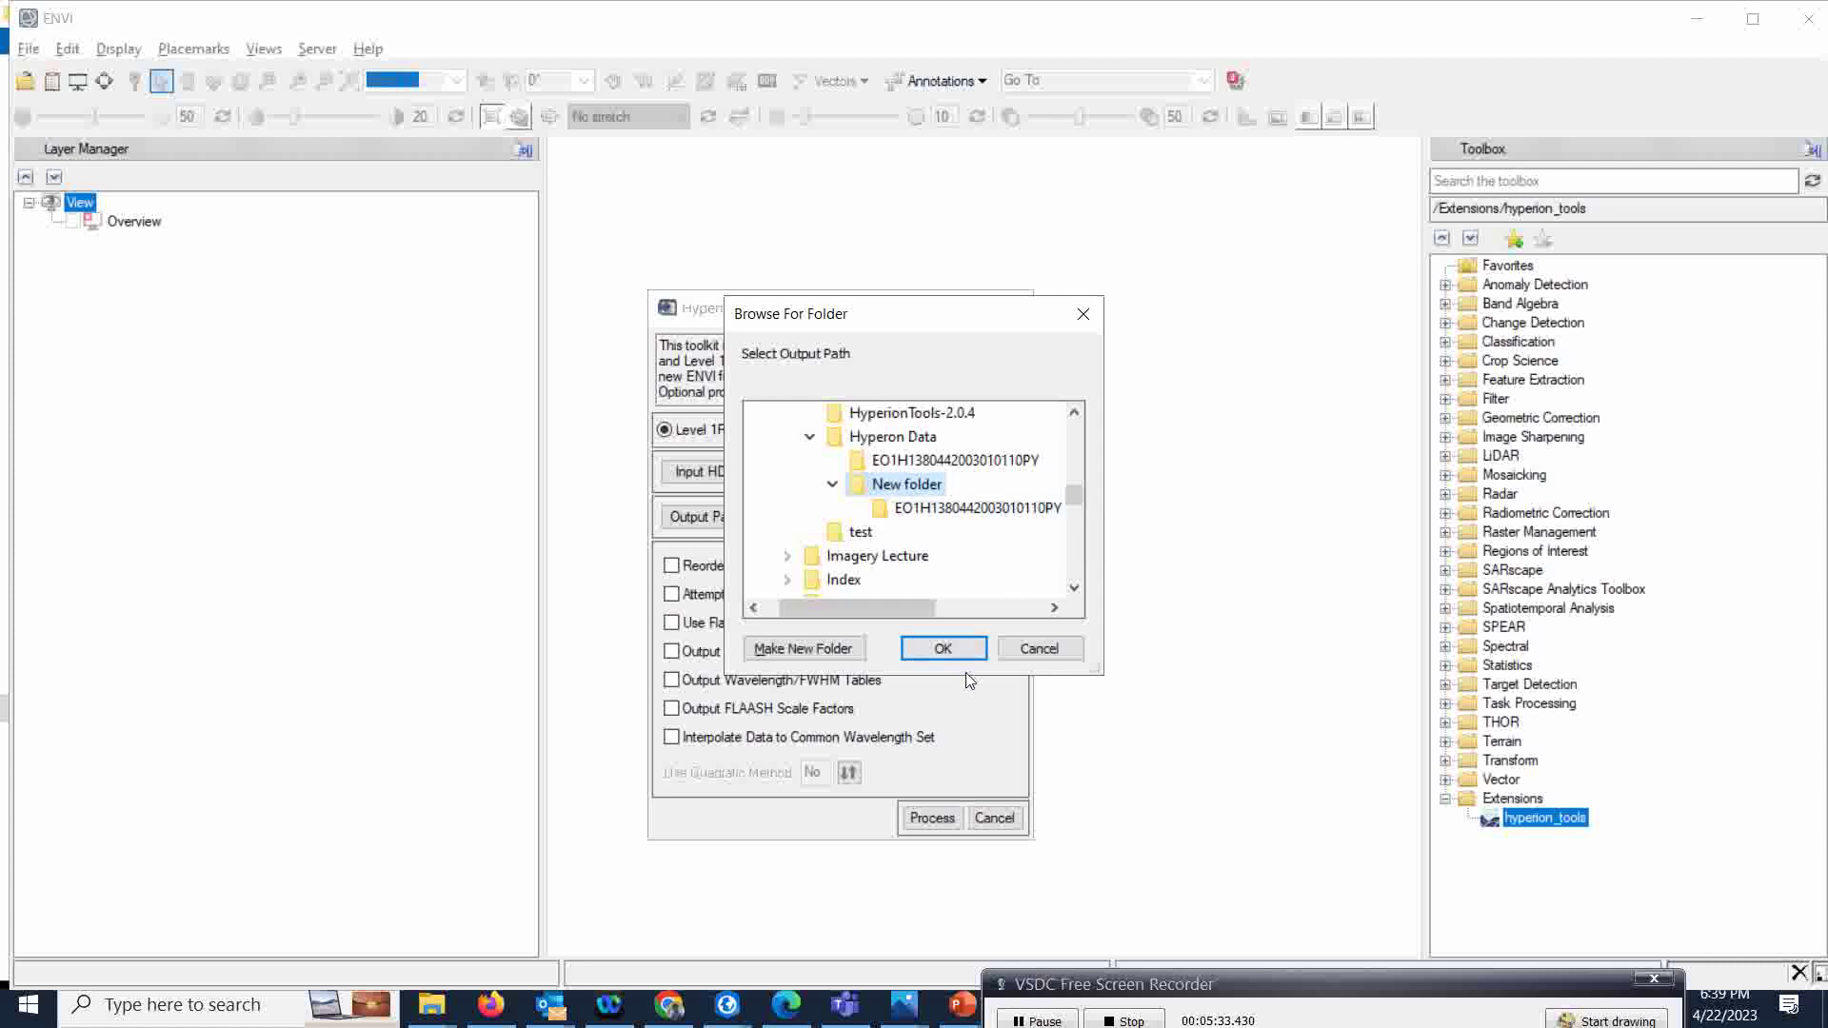
left_click(951, 649)
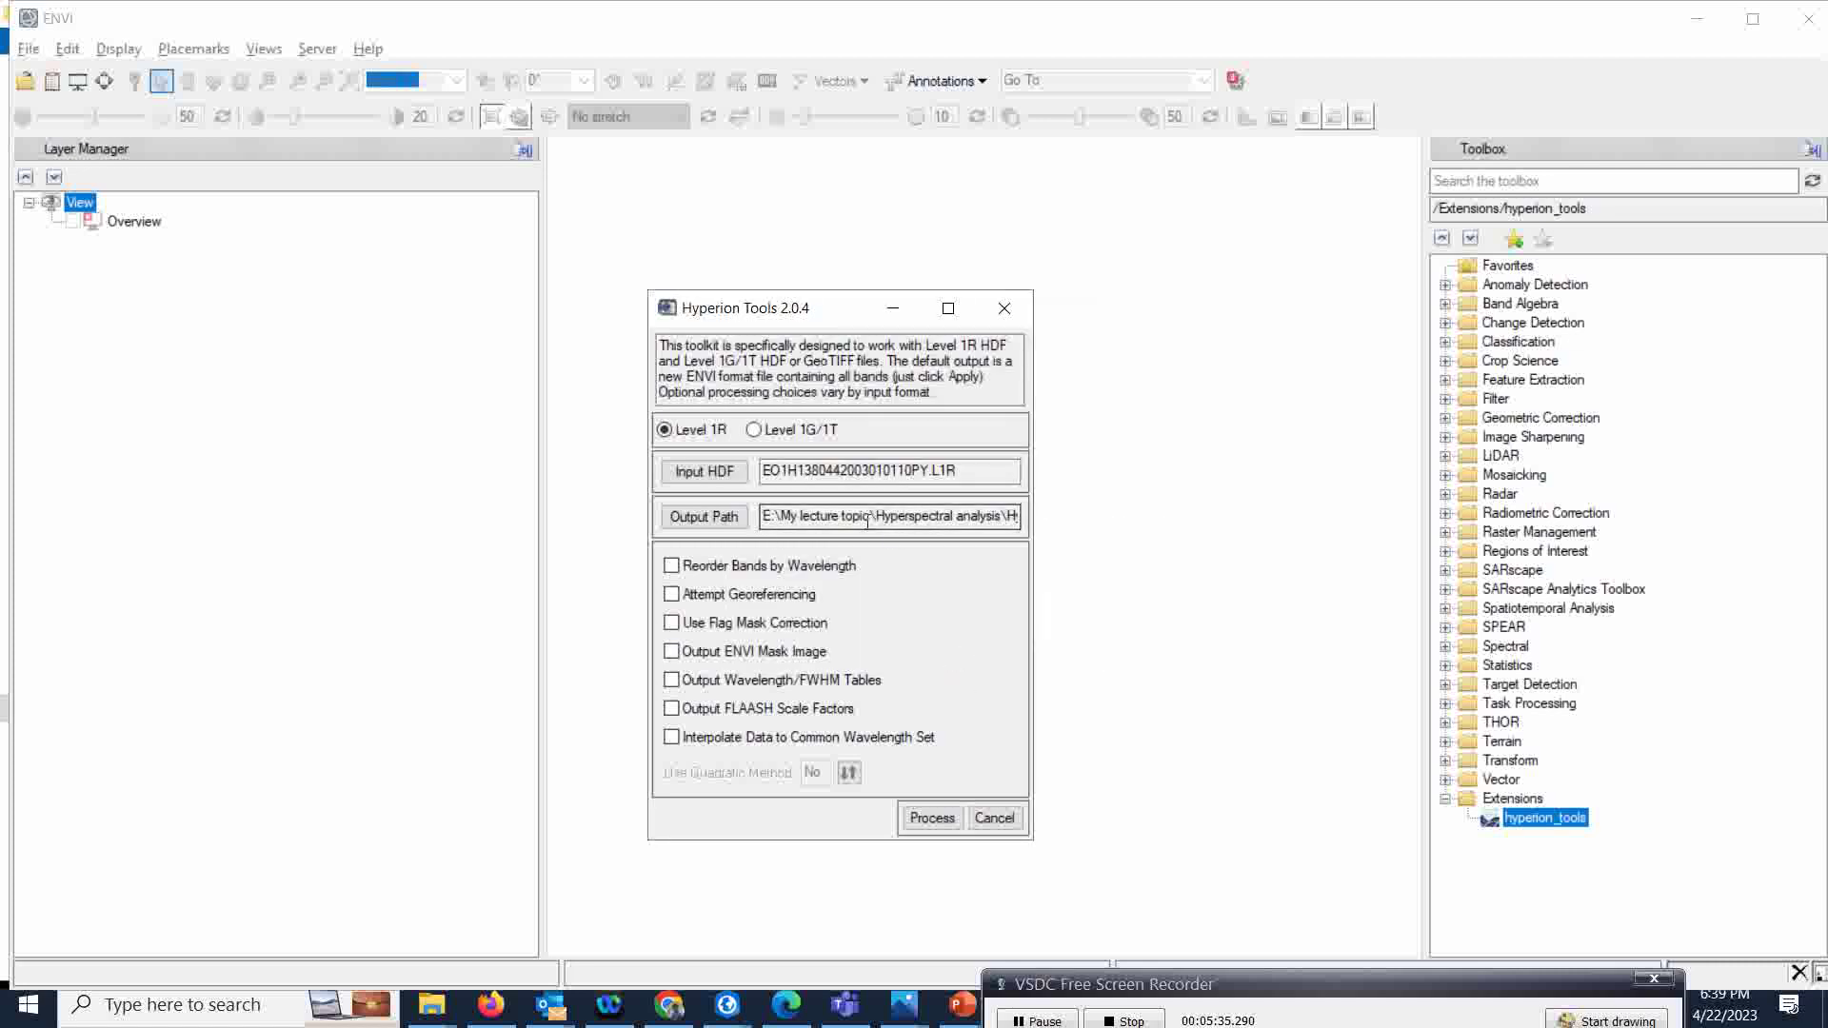
left_click_drag(868, 520, 1059, 522)
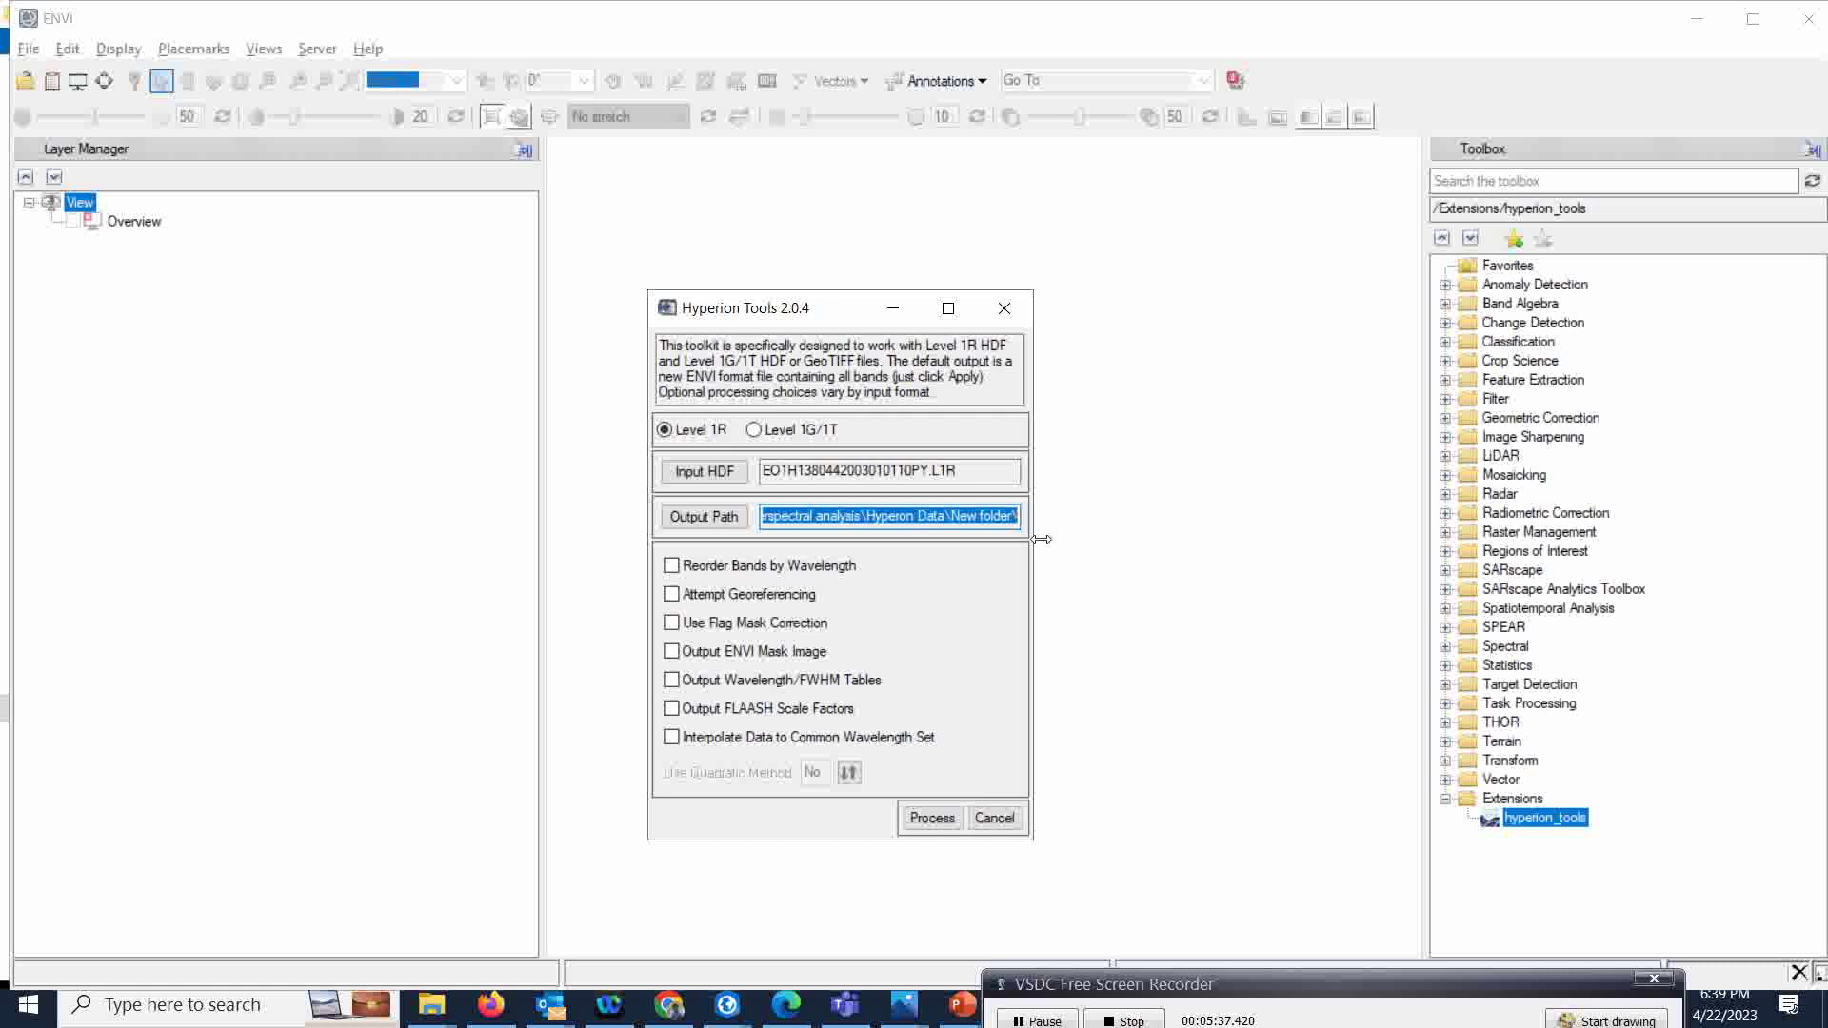
Switch to File Explorer and go to E:\My lecture topic\Hyperspectral analysis\Hyperon Data to examine its contents.
left_click(431, 1004)
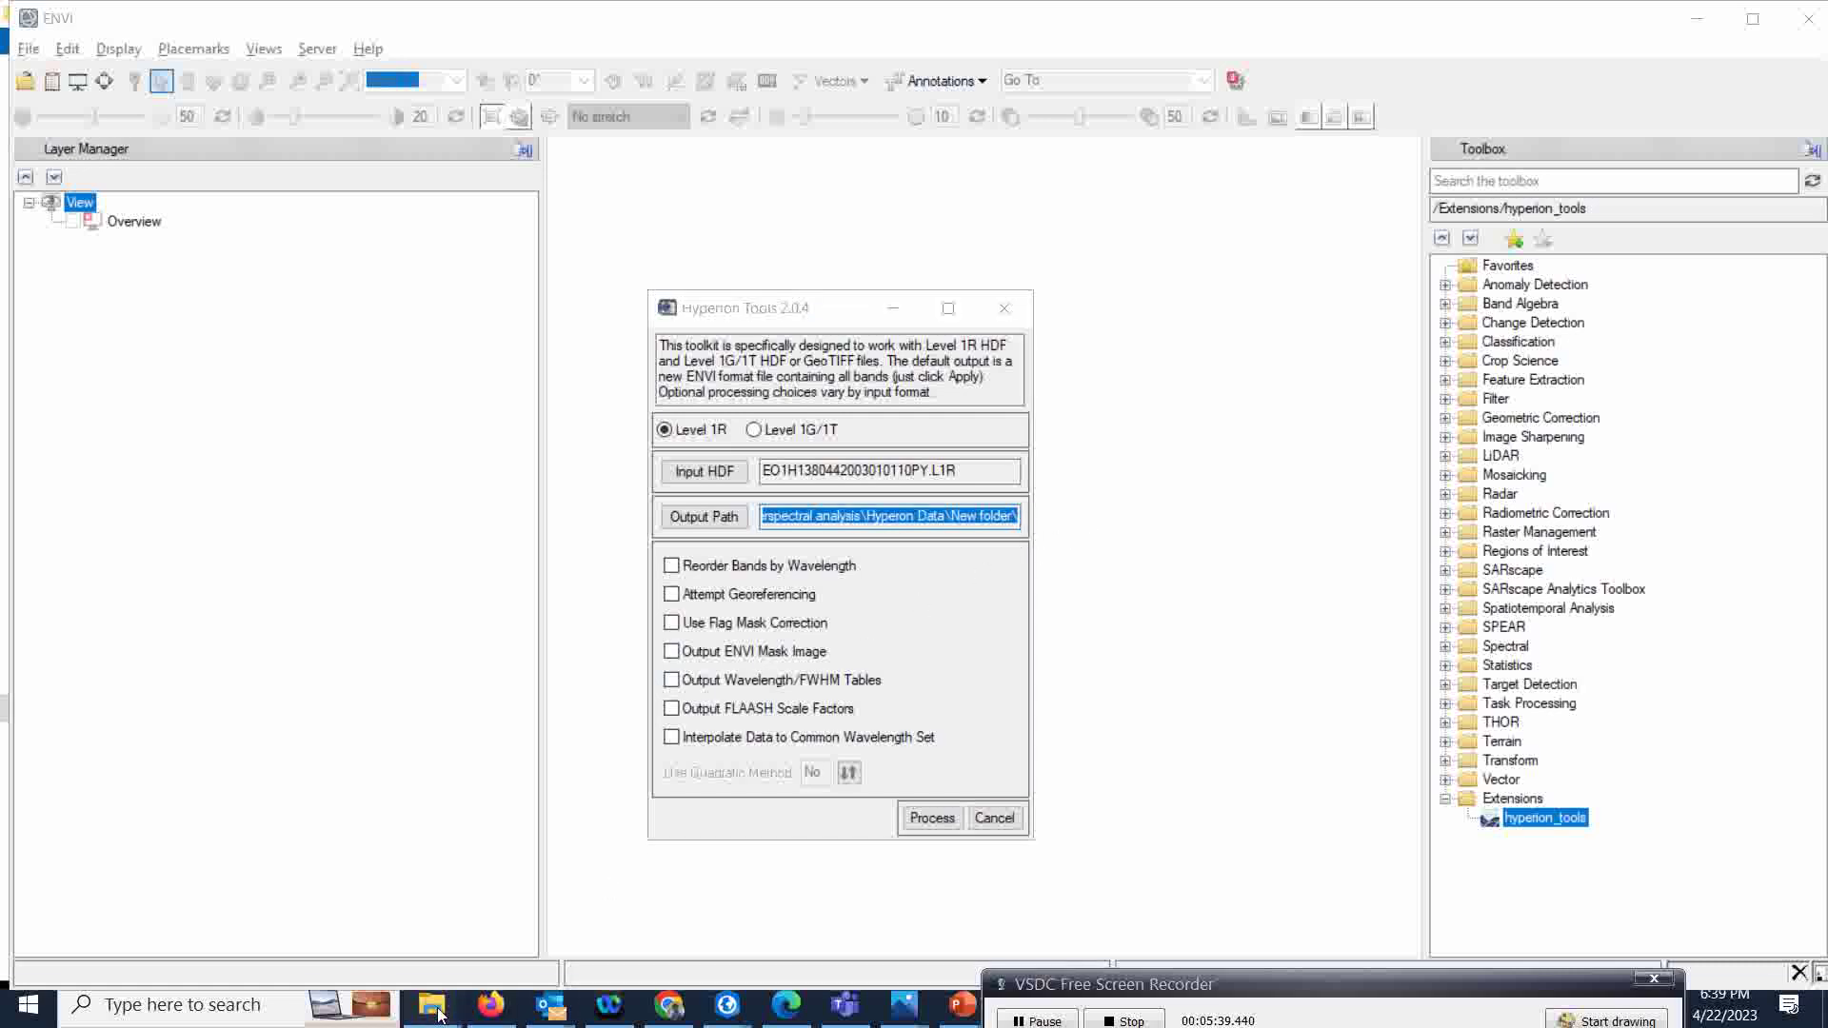
left_click(540, 924)
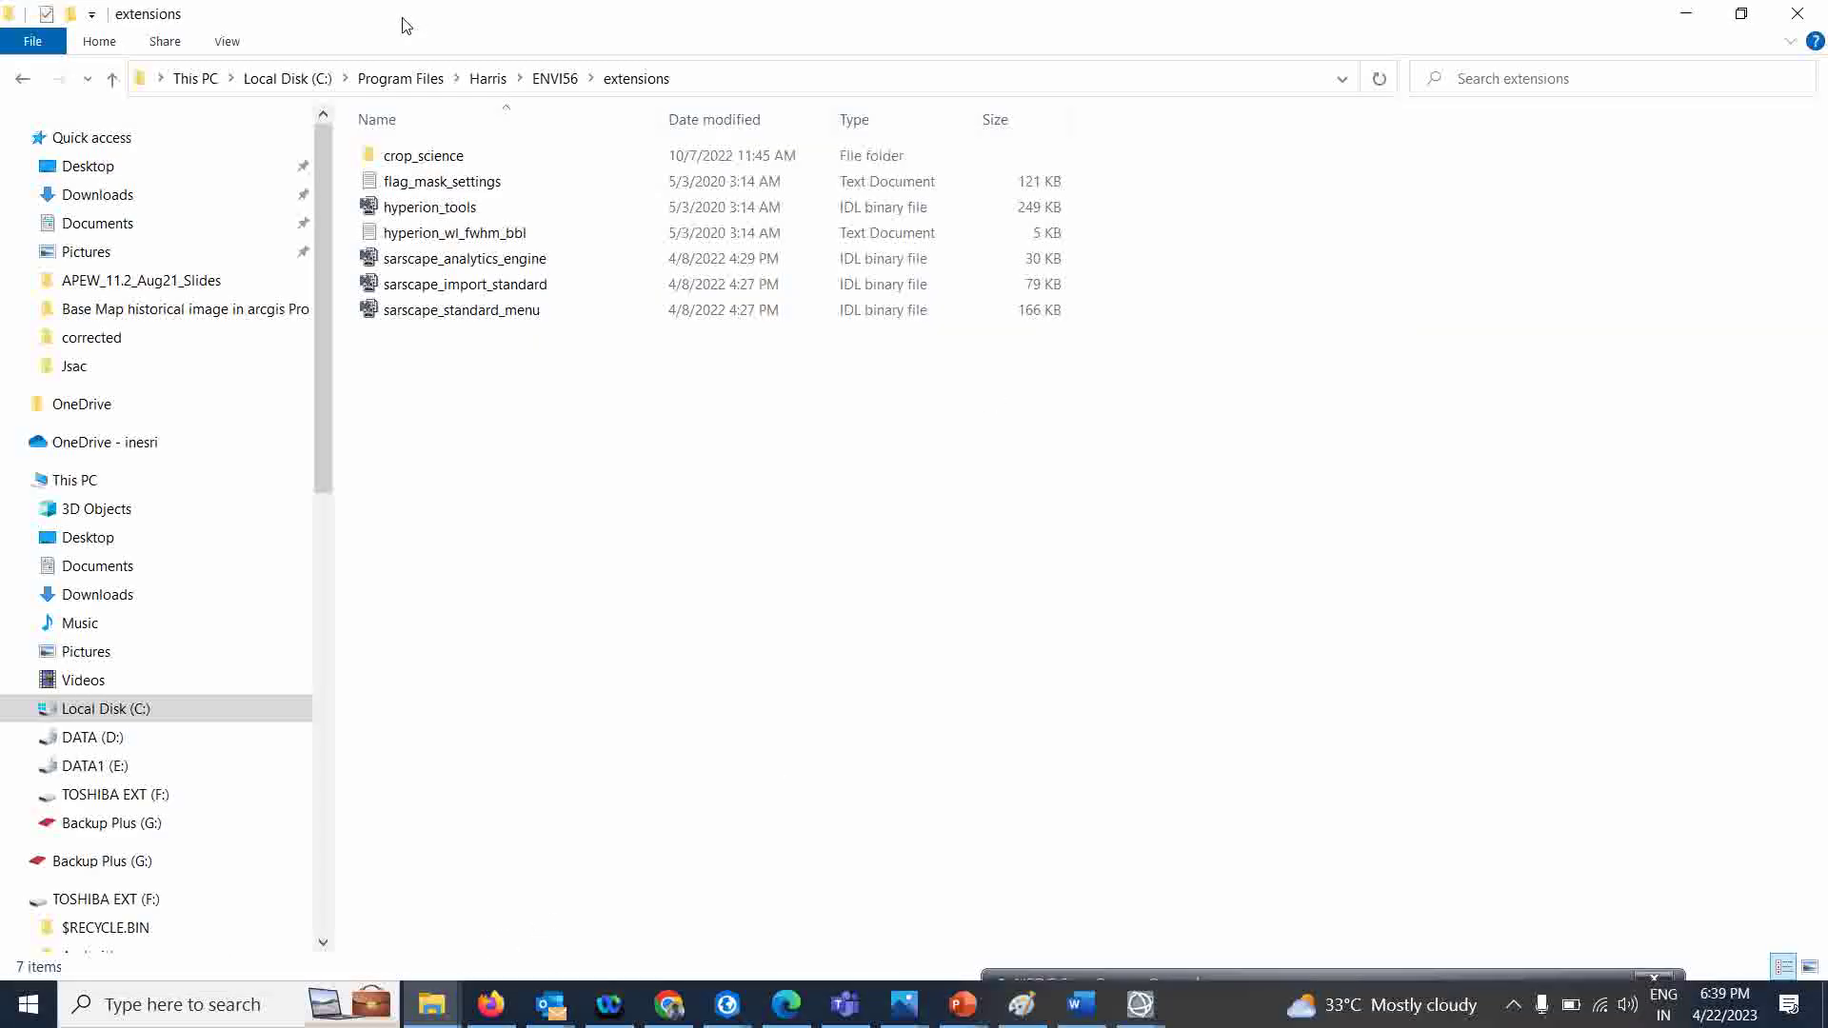
left_click(552, 80)
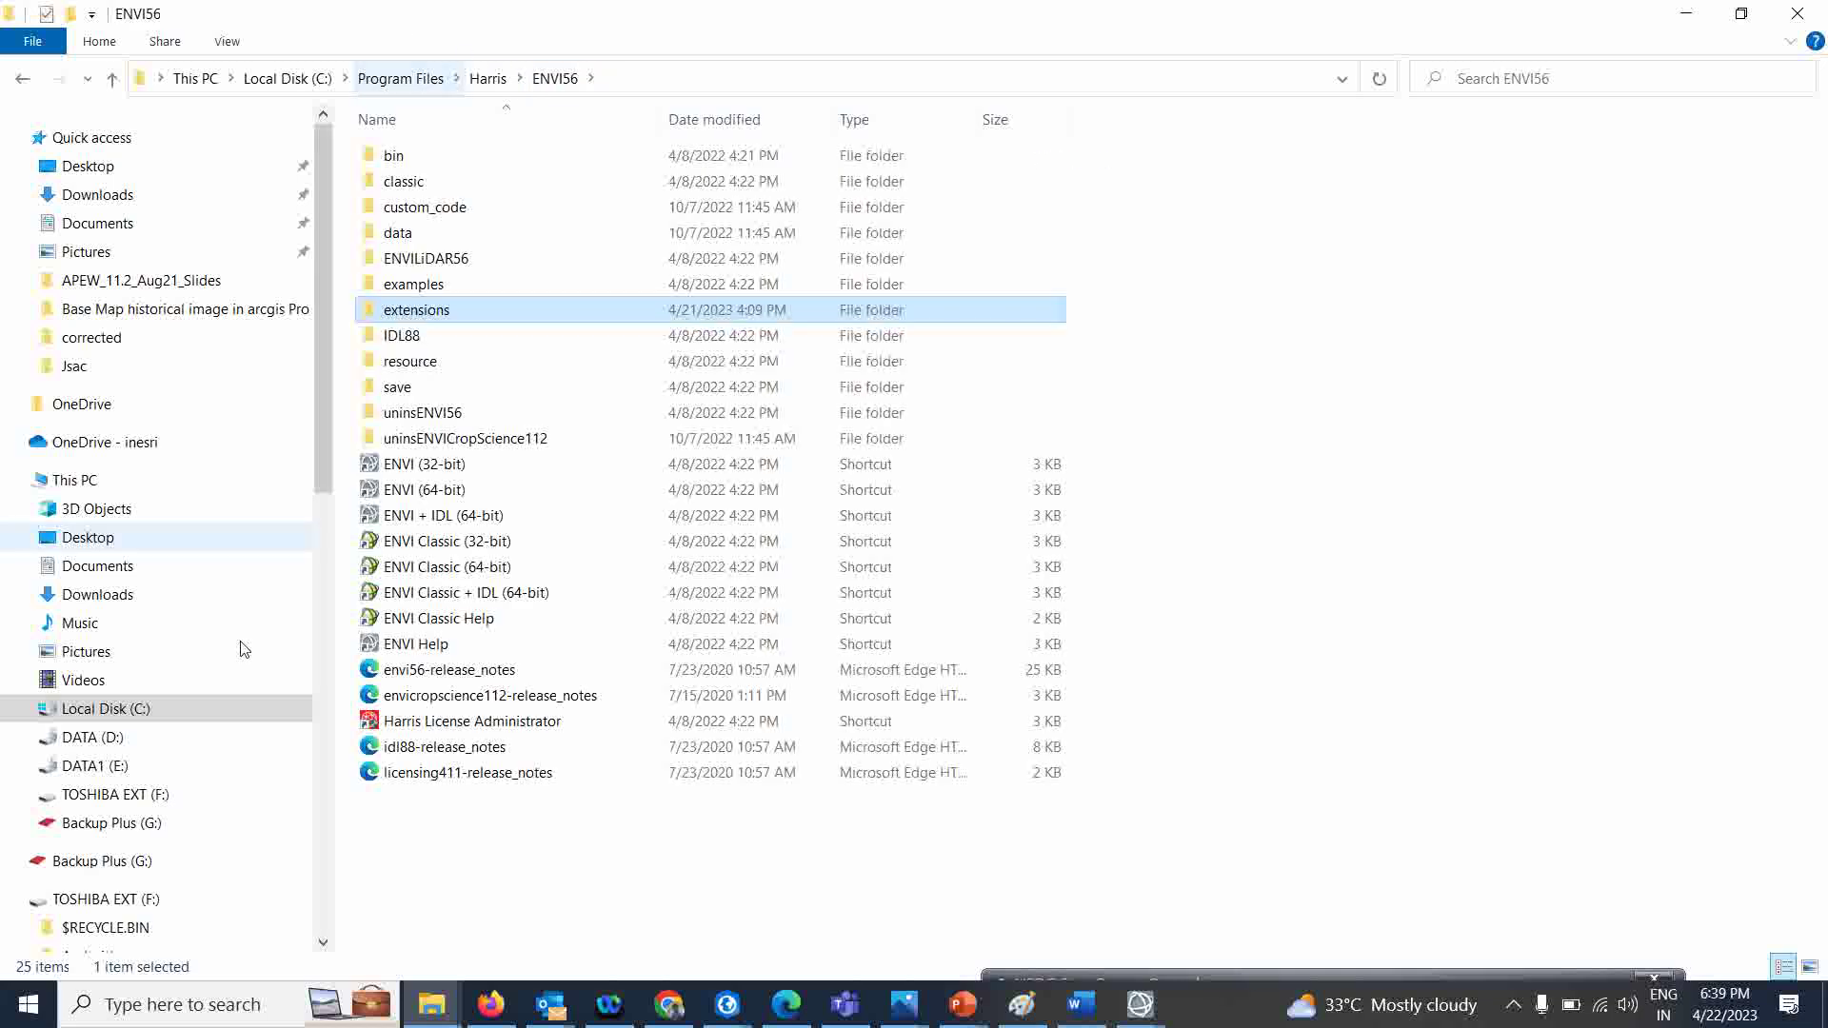
left_click(95, 766)
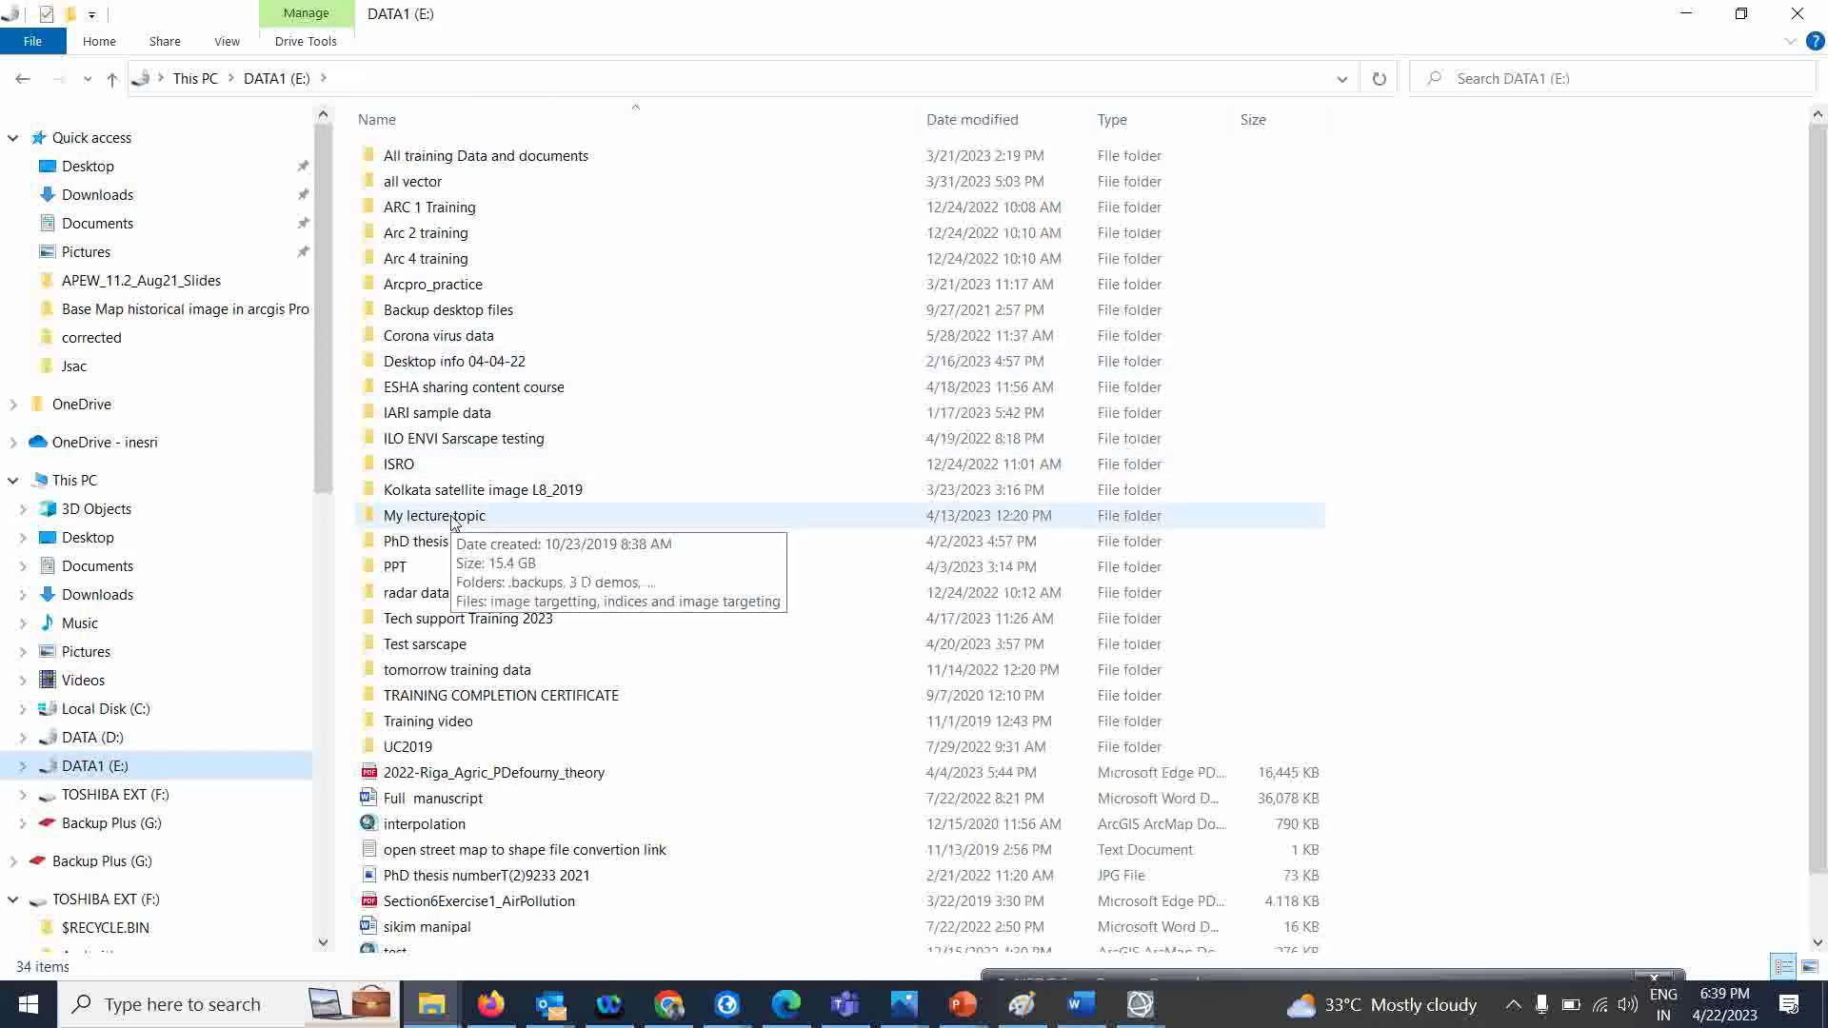
double_click(465, 522)
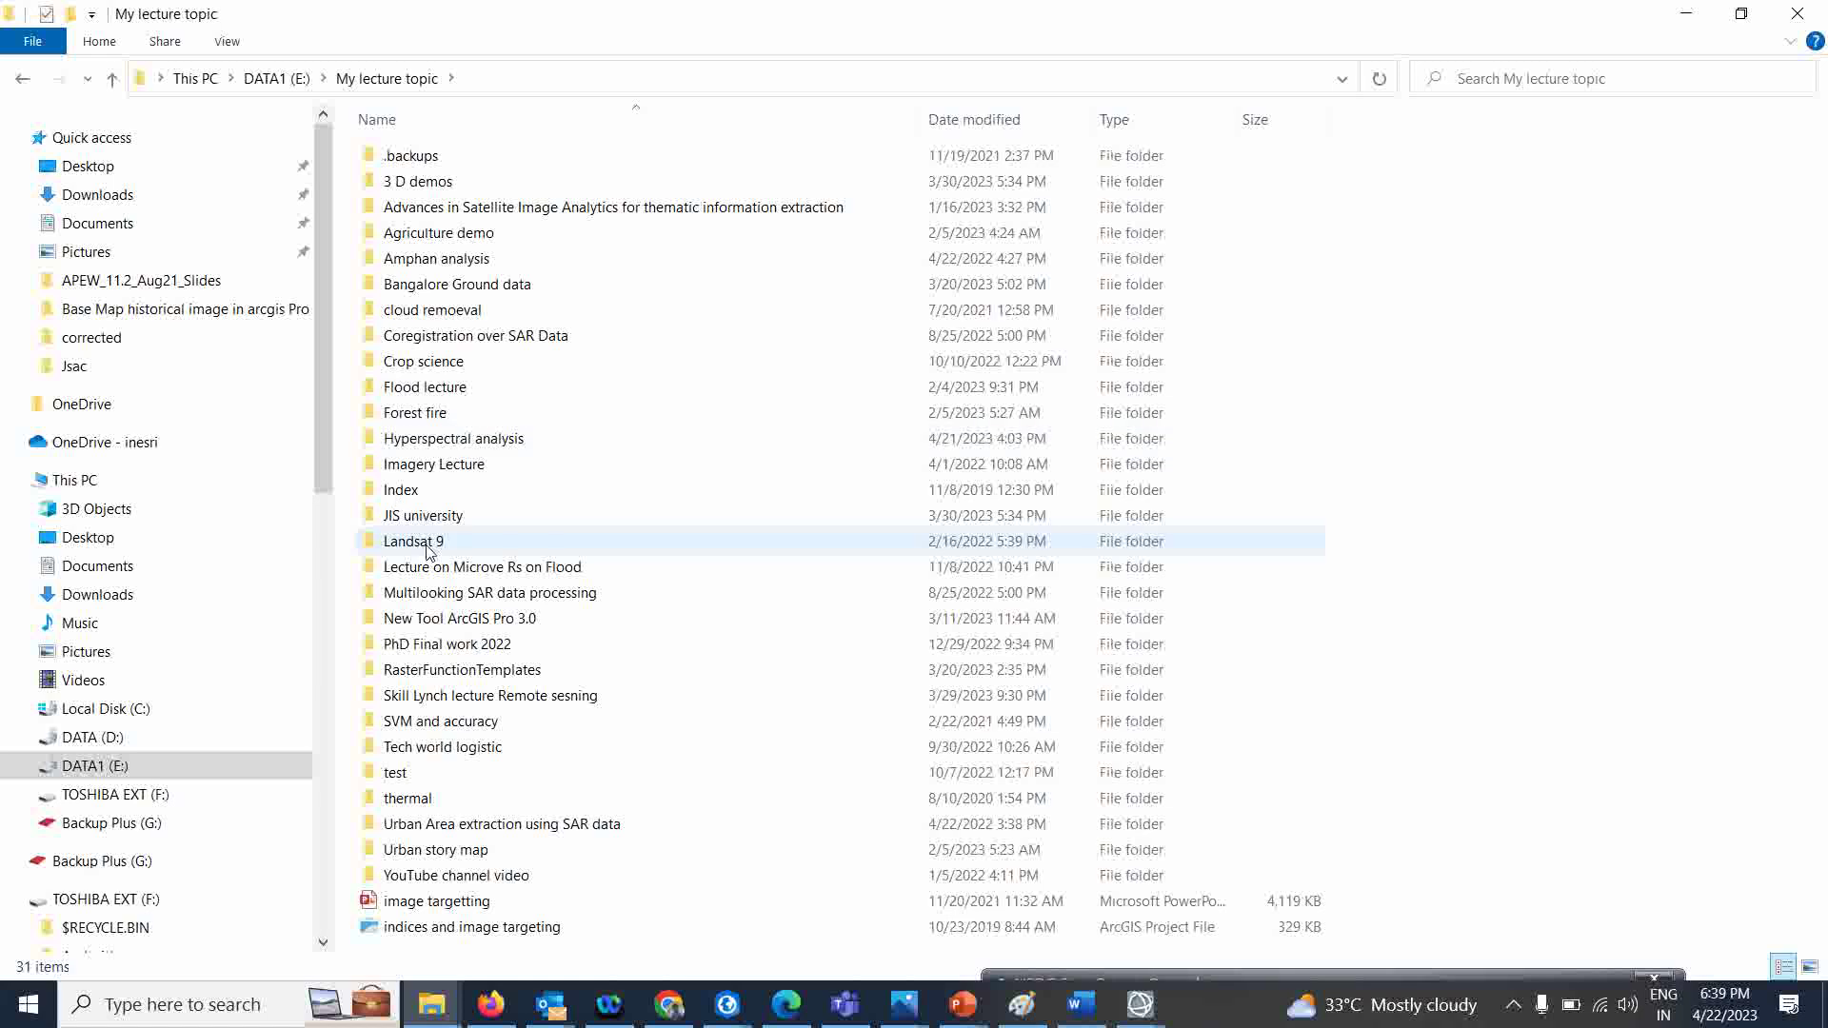
double_click(501, 436)
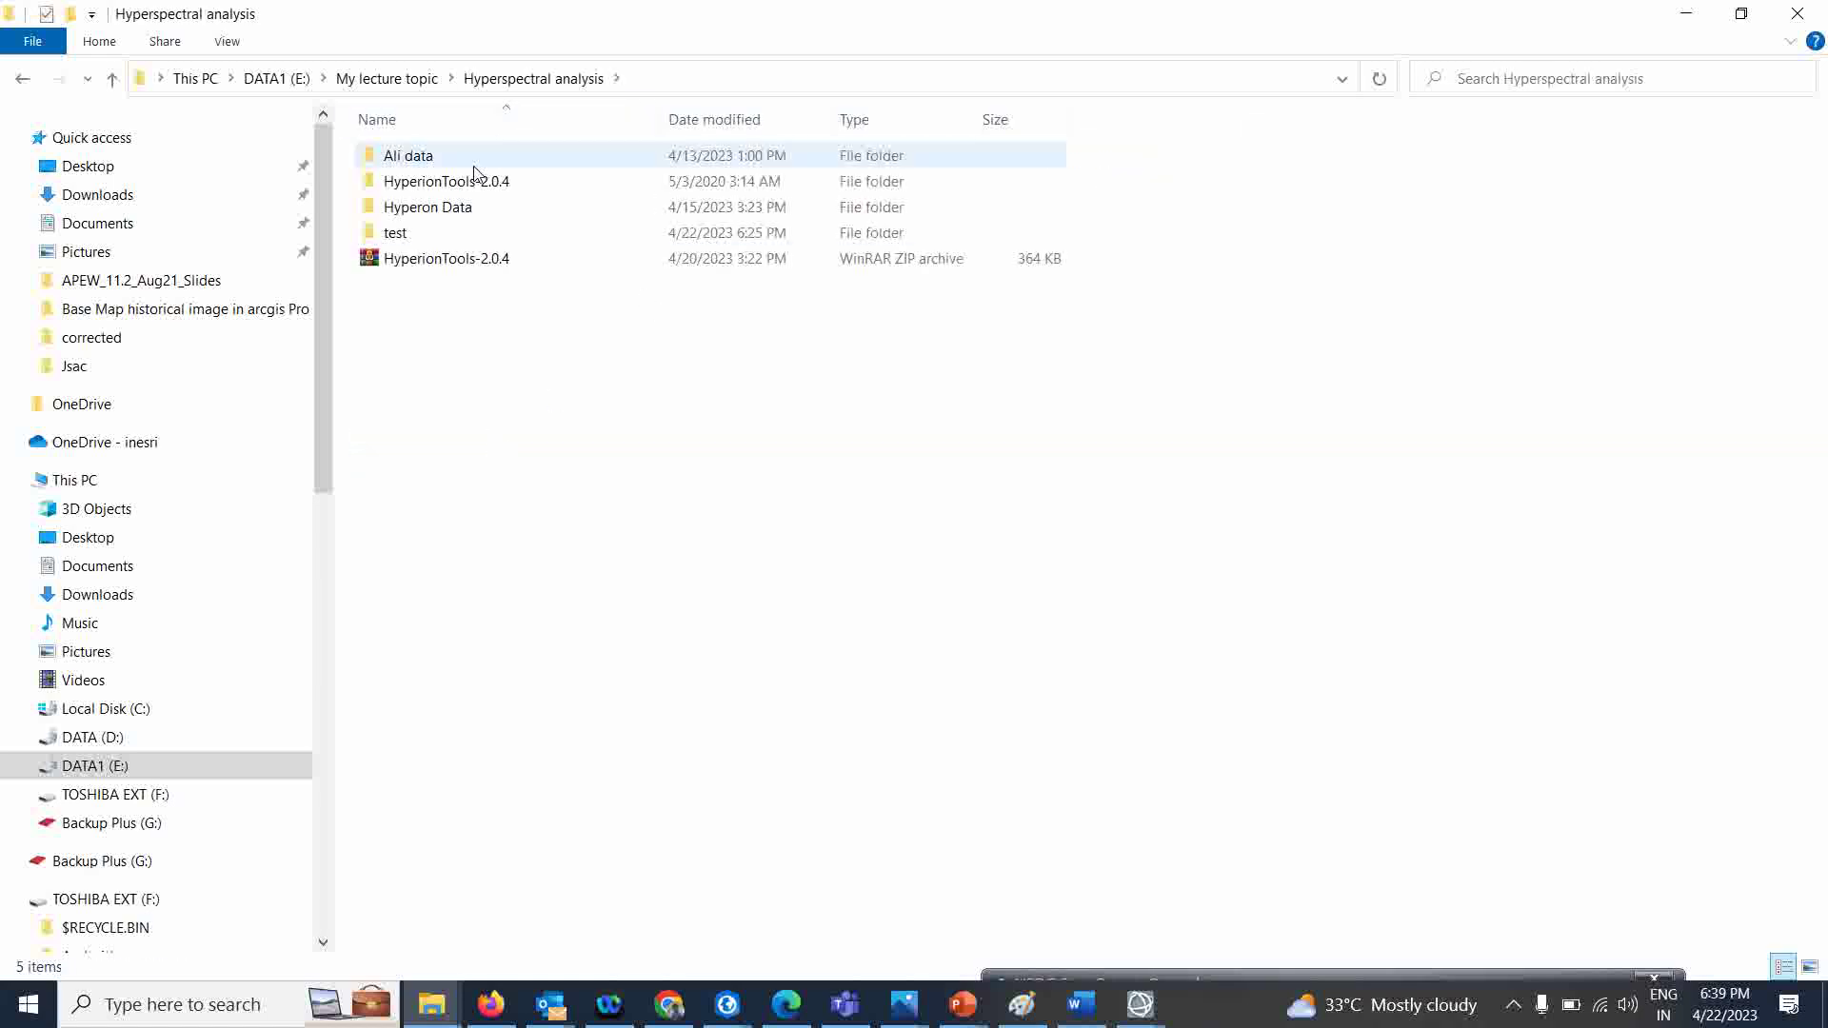
double_click(437, 208)
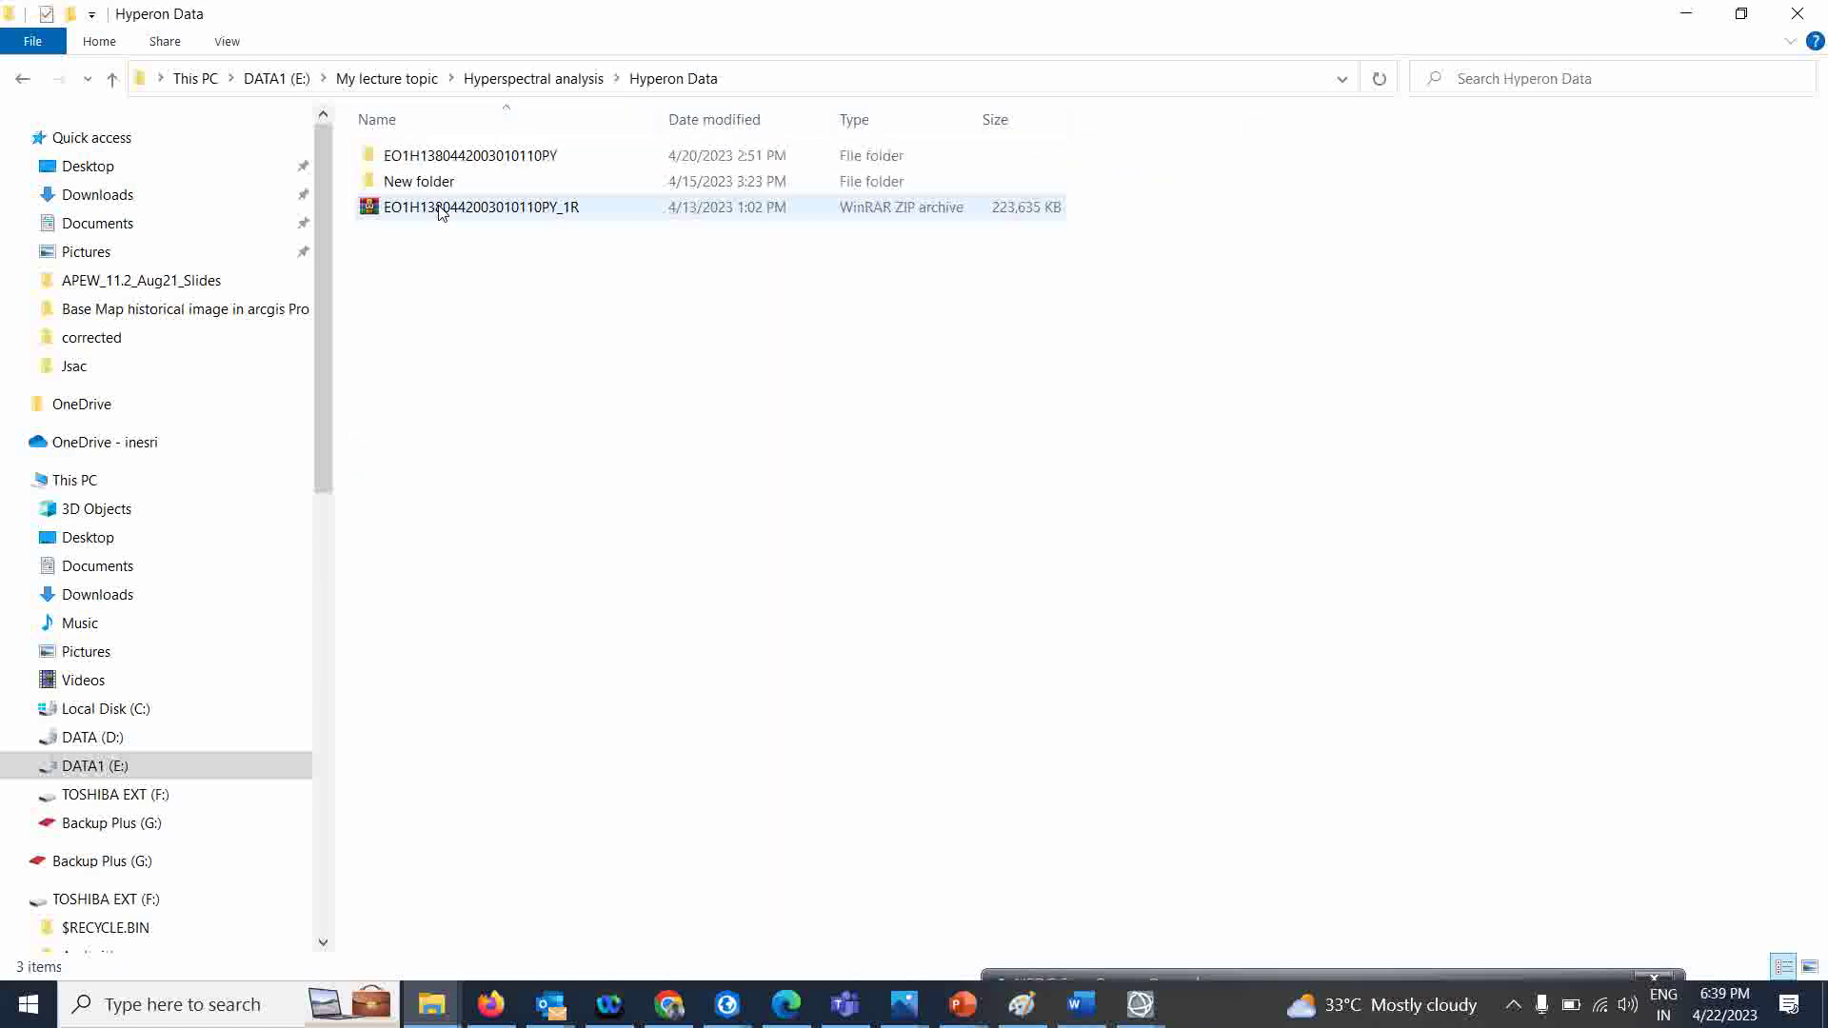
Check the contents of New folder inside Hyperon Data and return to ENVI.
double_click(438, 181)
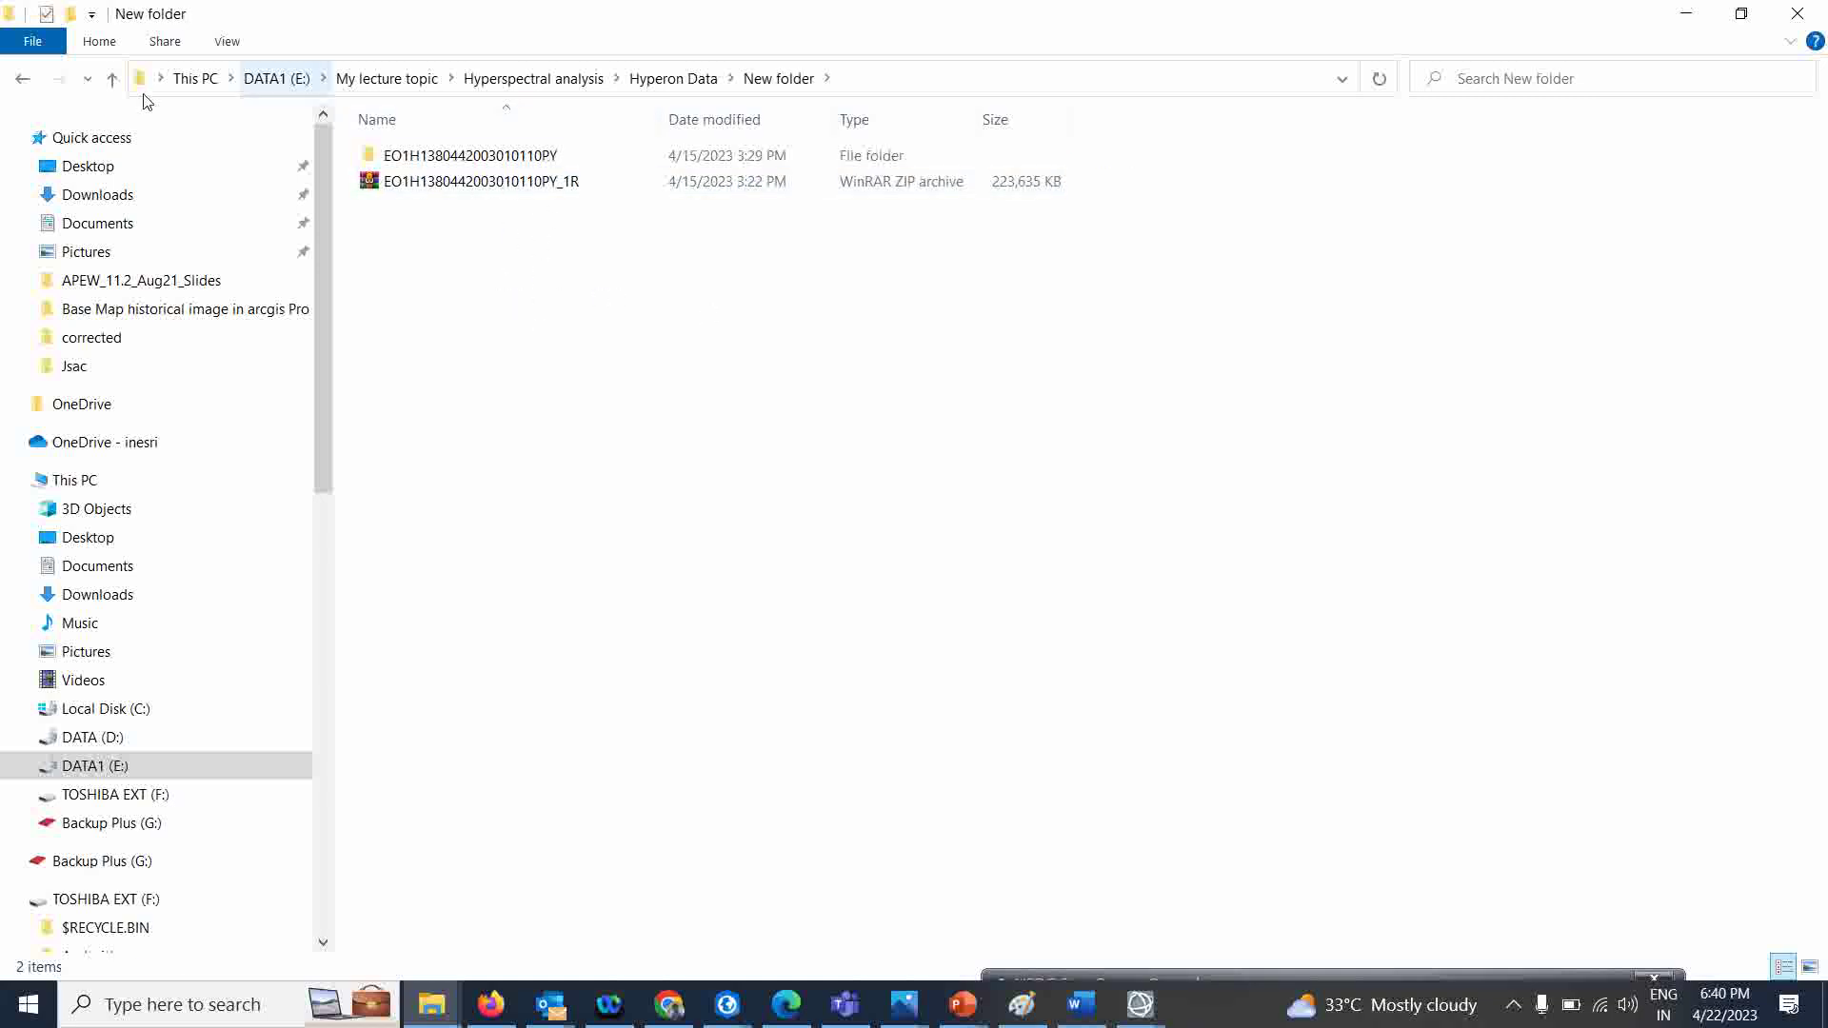
left_click(19, 81)
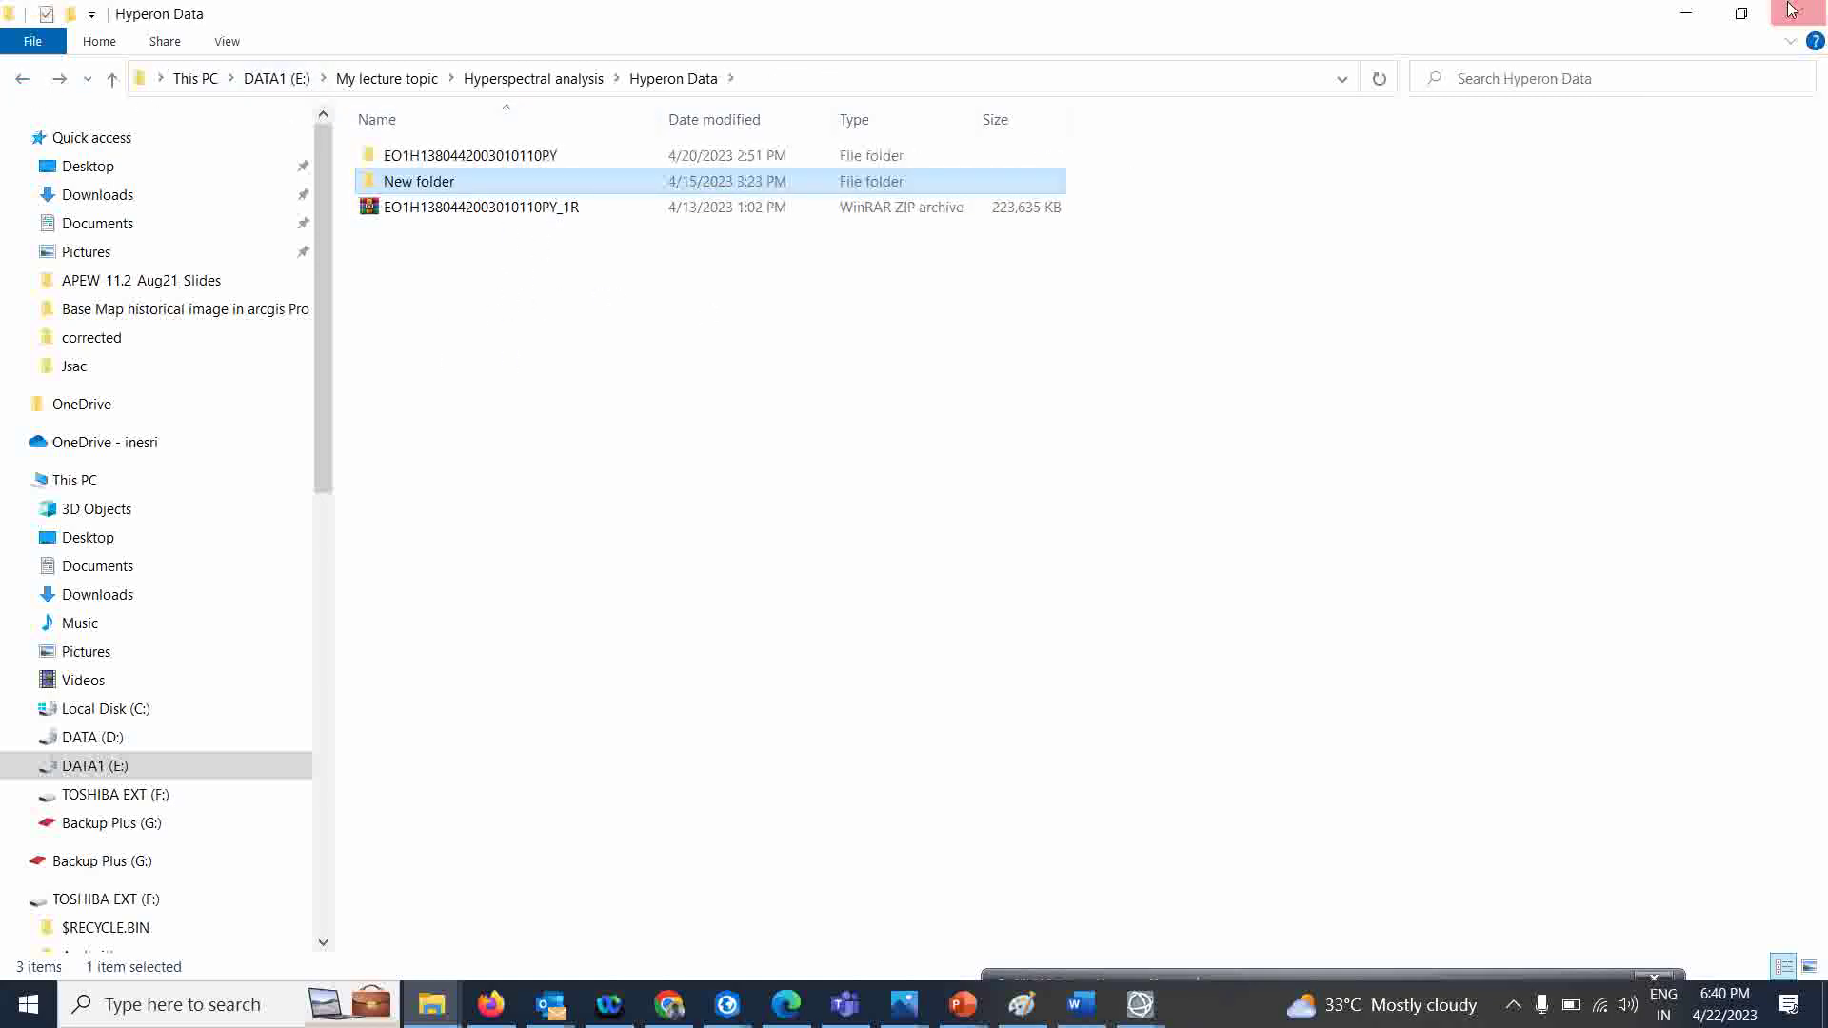
left_click(1687, 11)
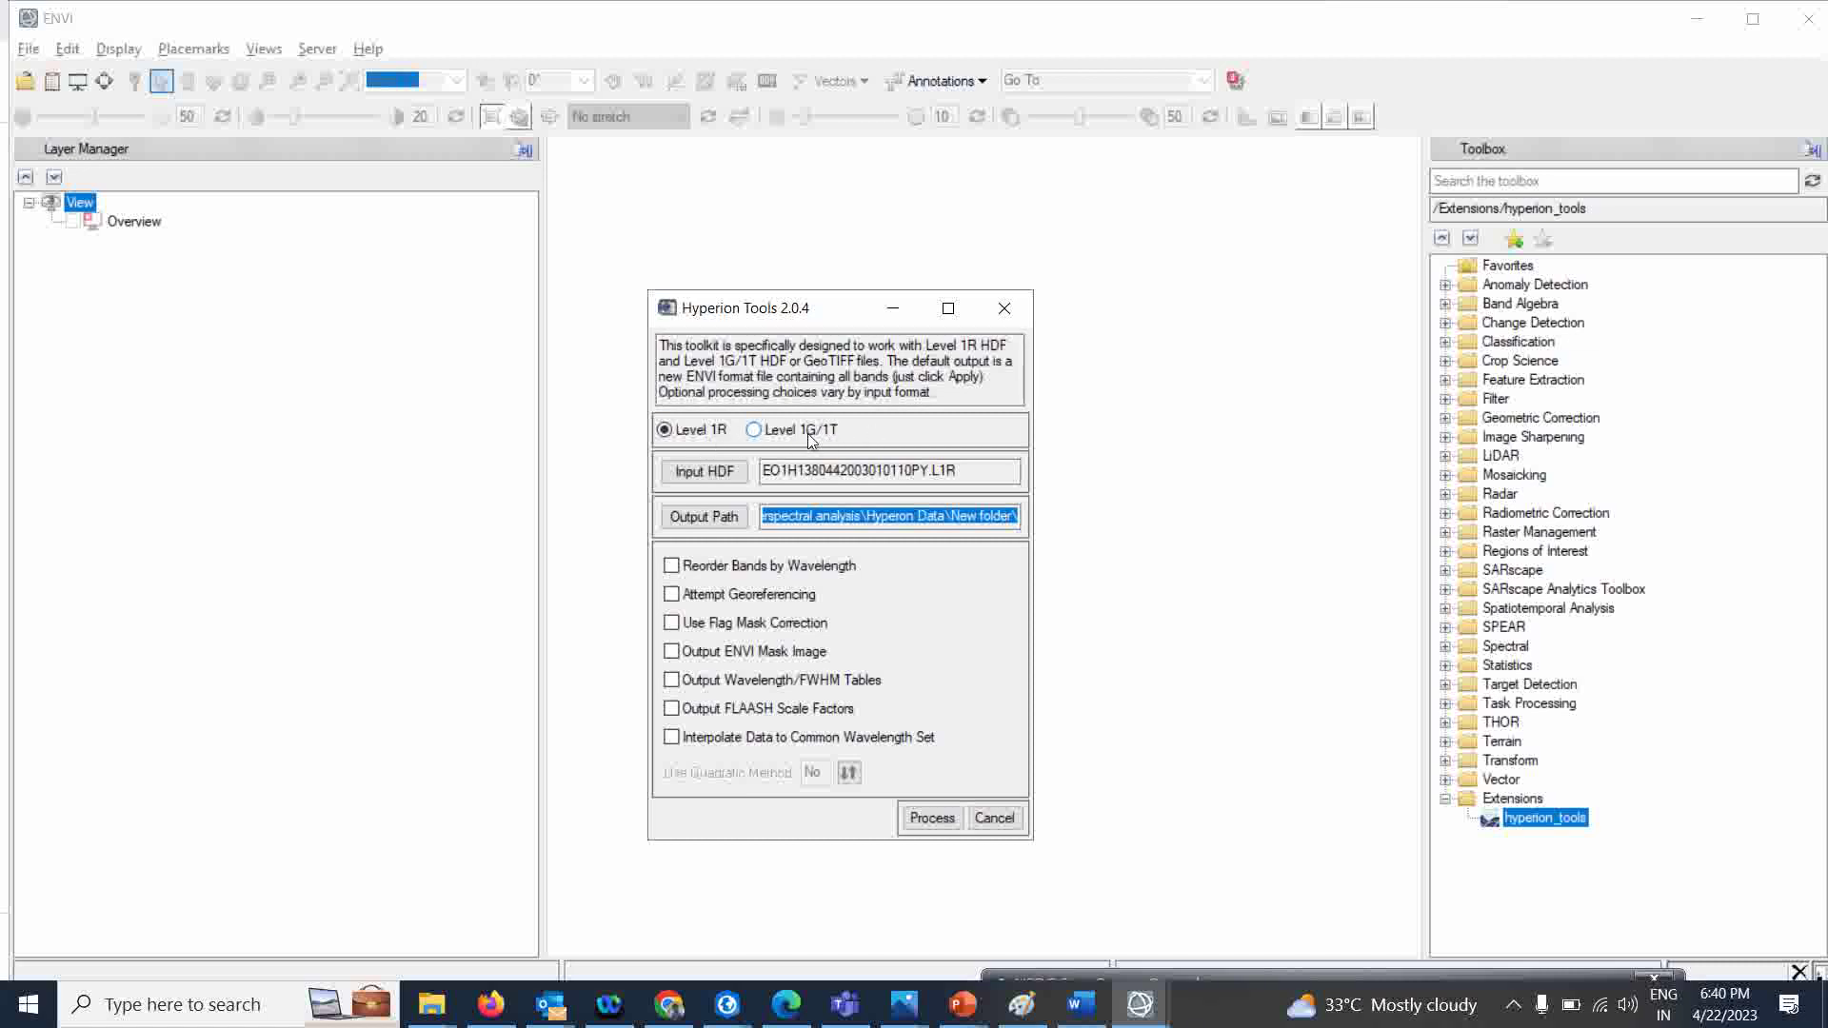
Process the Level 1R image with georeferencing, flag mask correction, ENVI mask image, FLAASH scale factors and interpolation to the common wavelength set using the quadratic method.
left_click(673, 594)
left_click(671, 625)
left_click(672, 653)
left_click(674, 710)
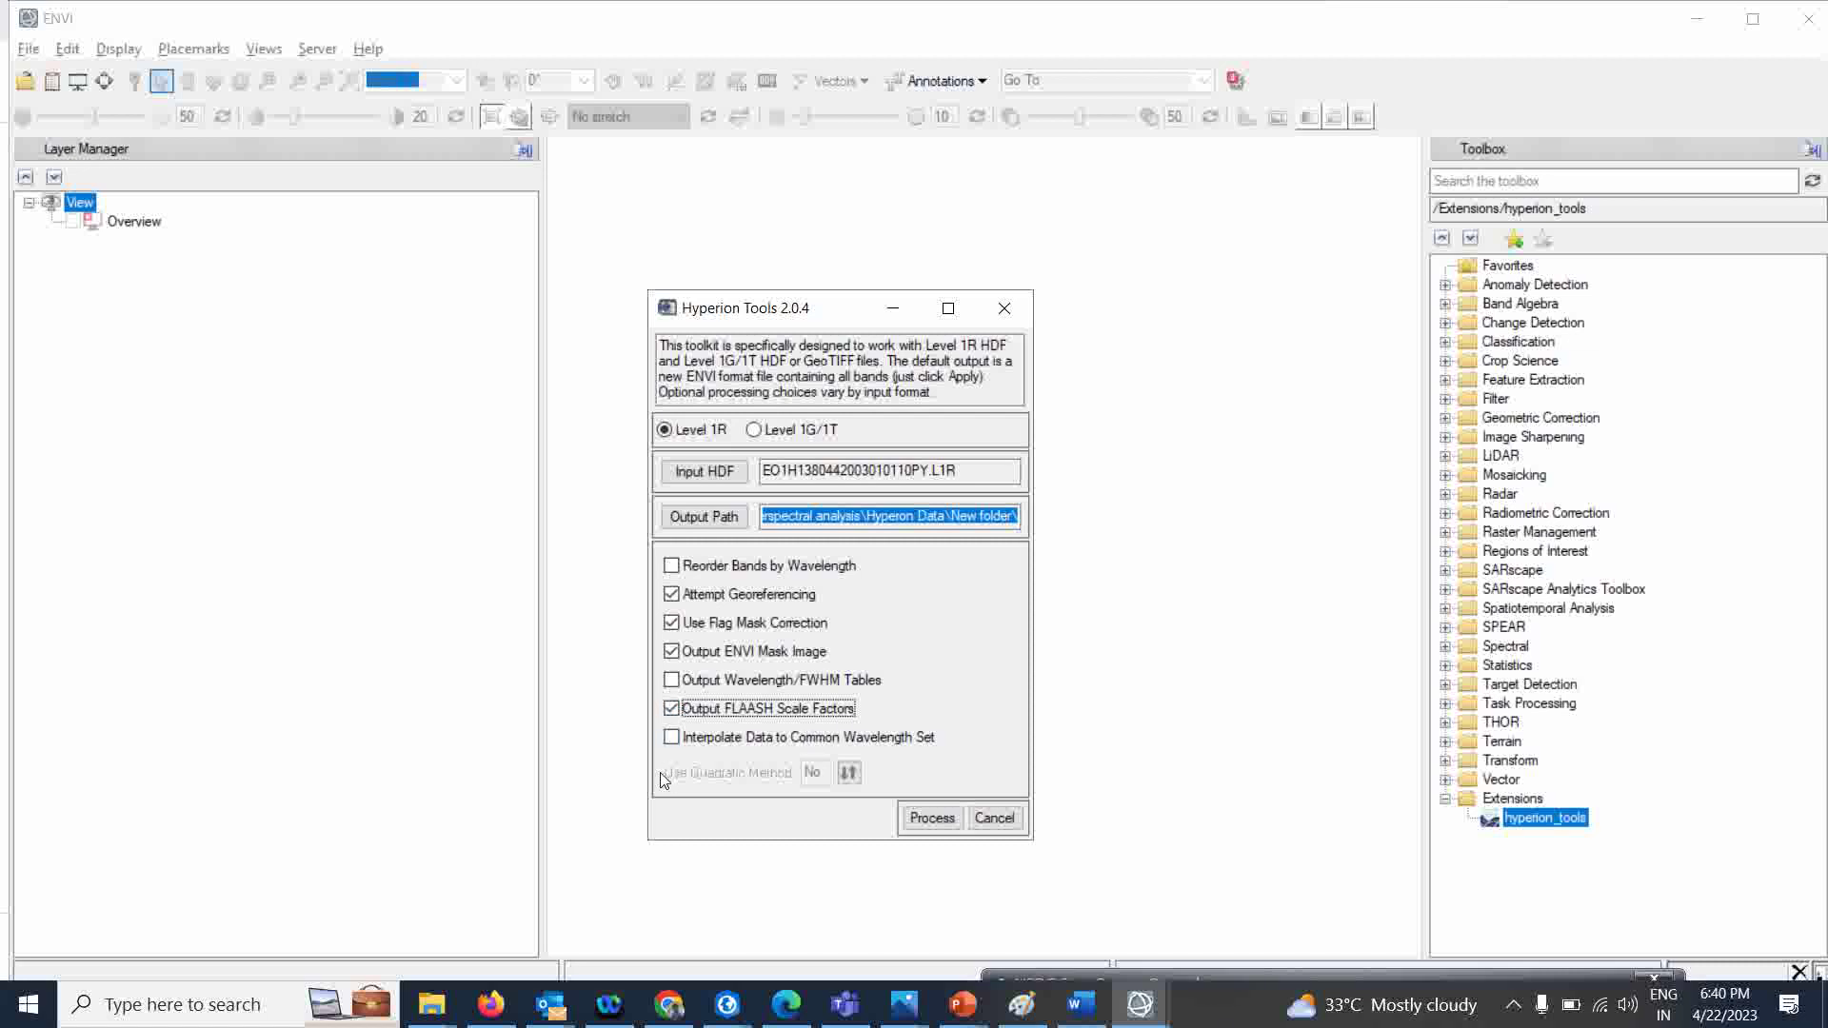
left_click(673, 739)
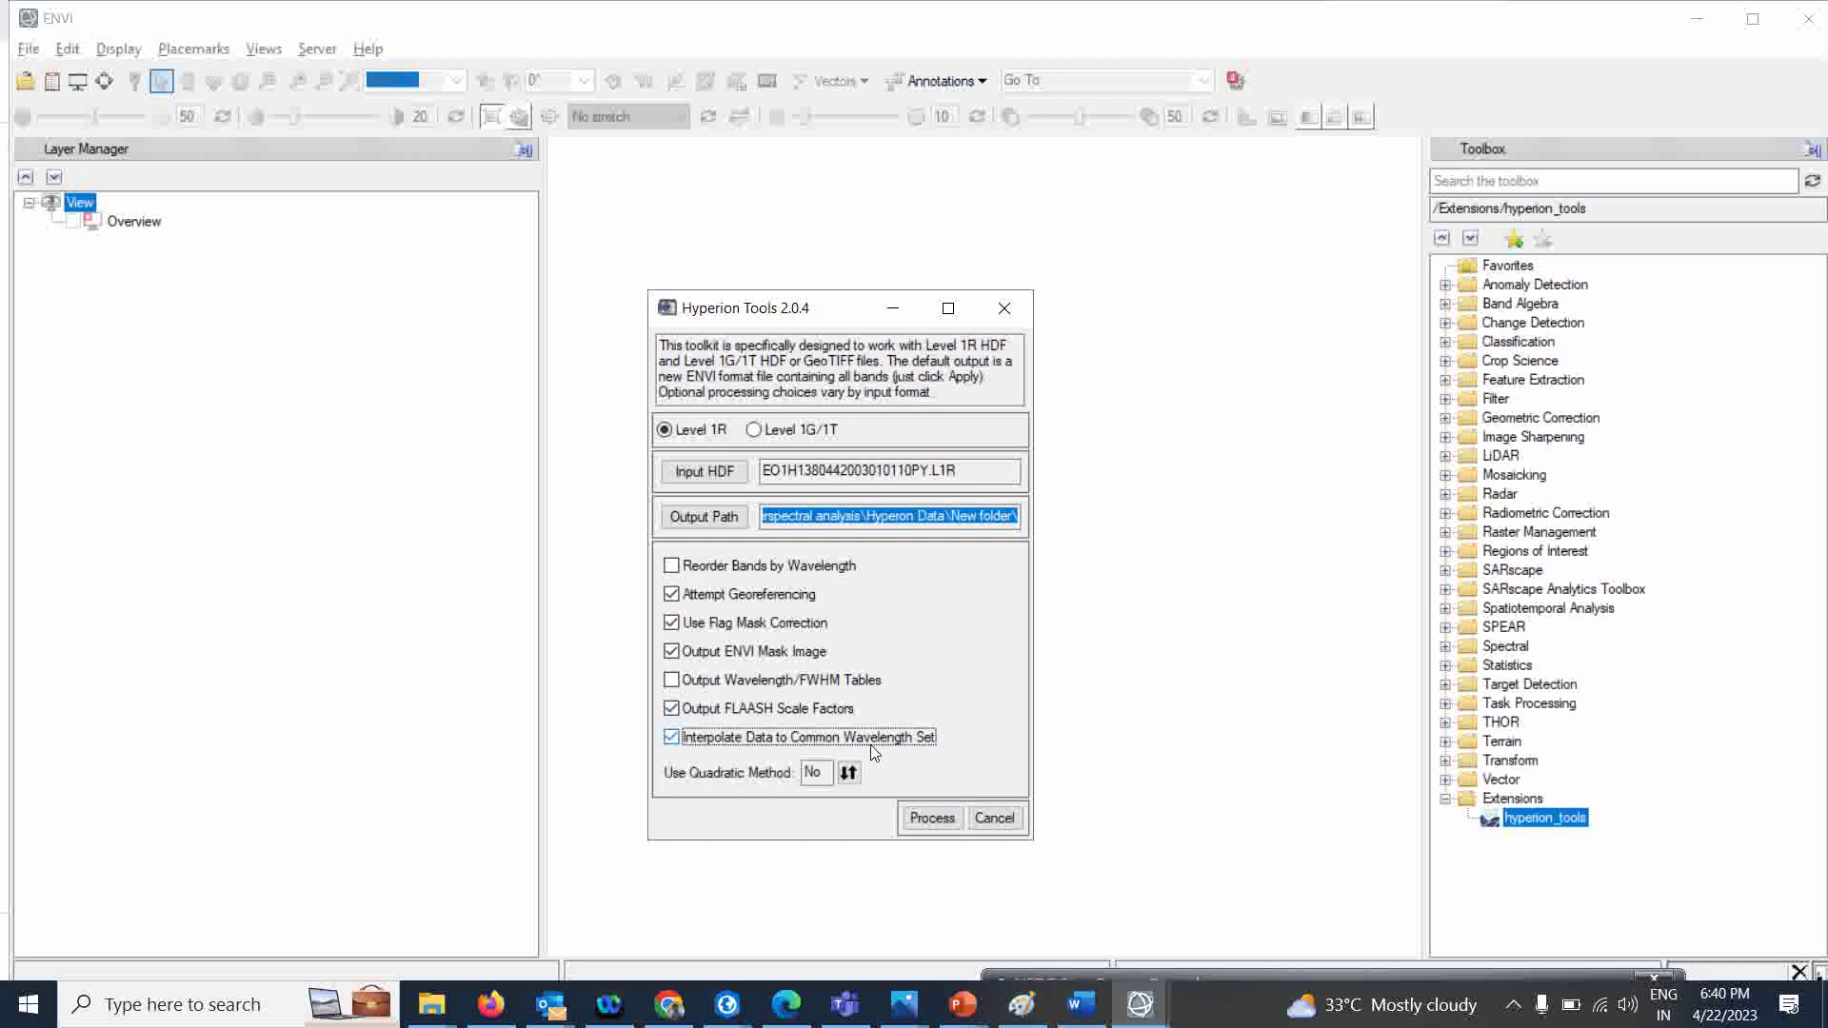
left_click(848, 773)
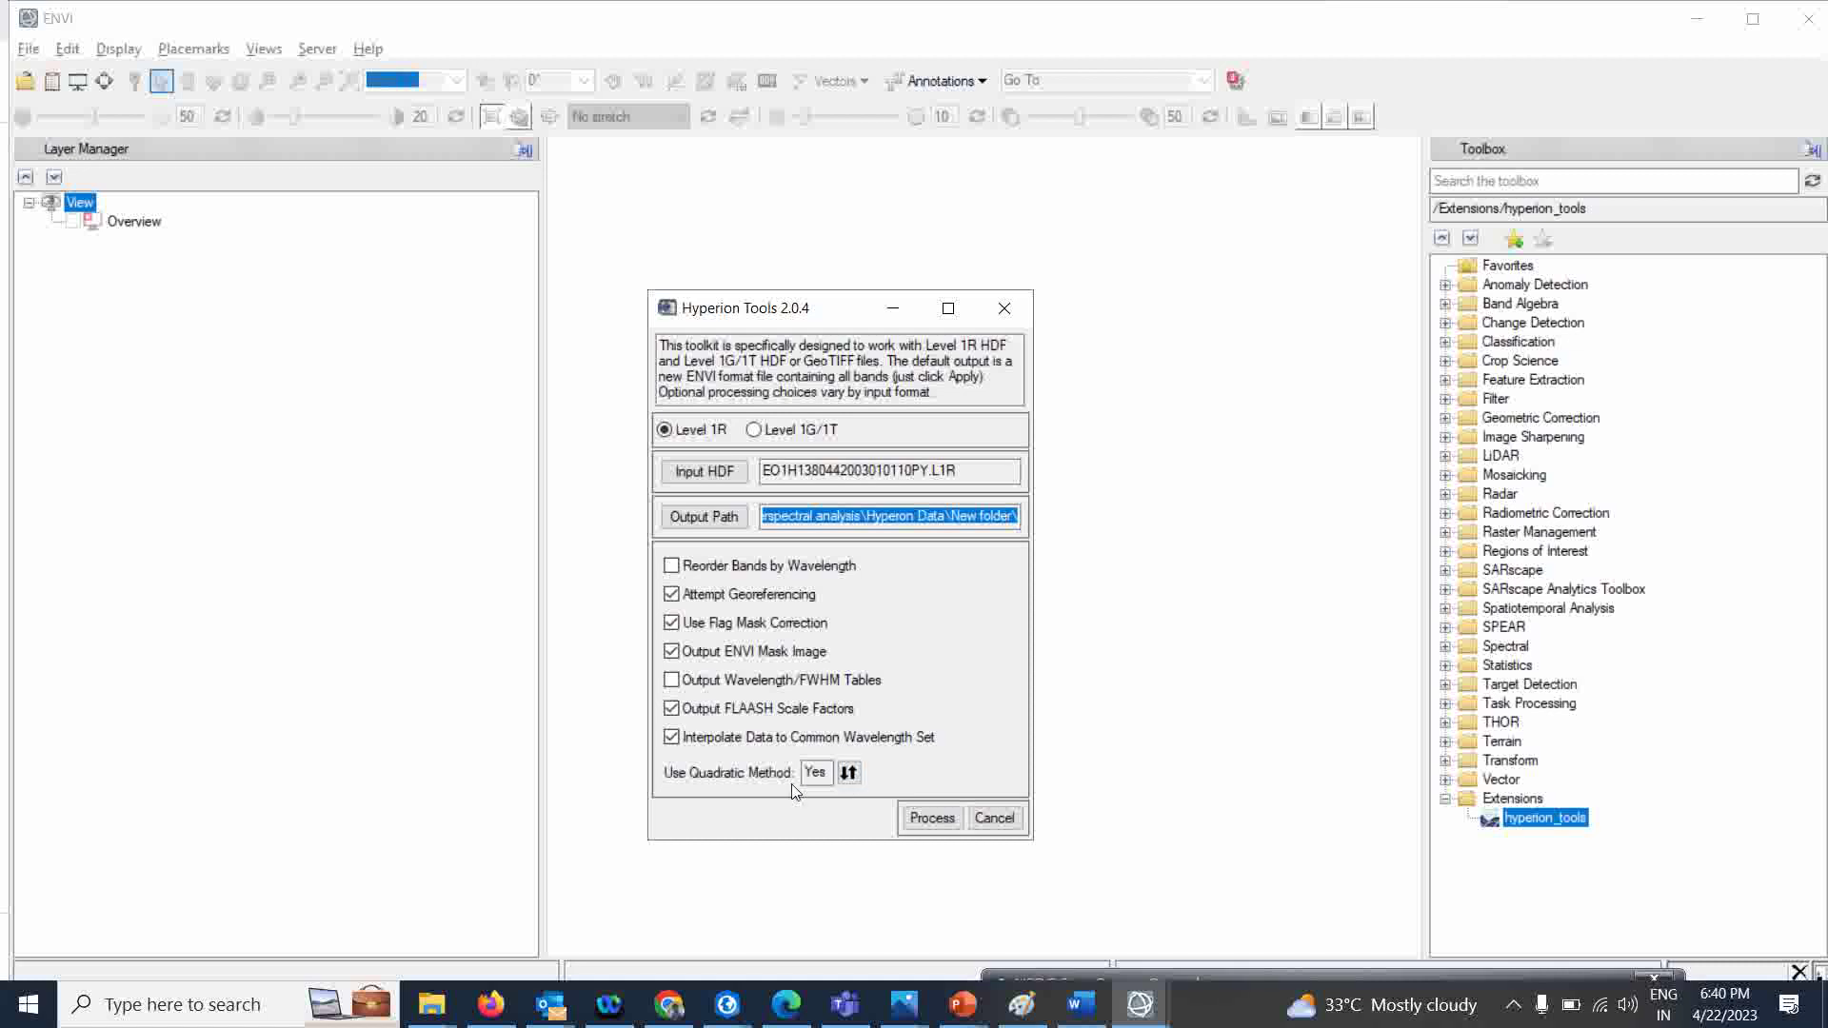
left_click(928, 819)
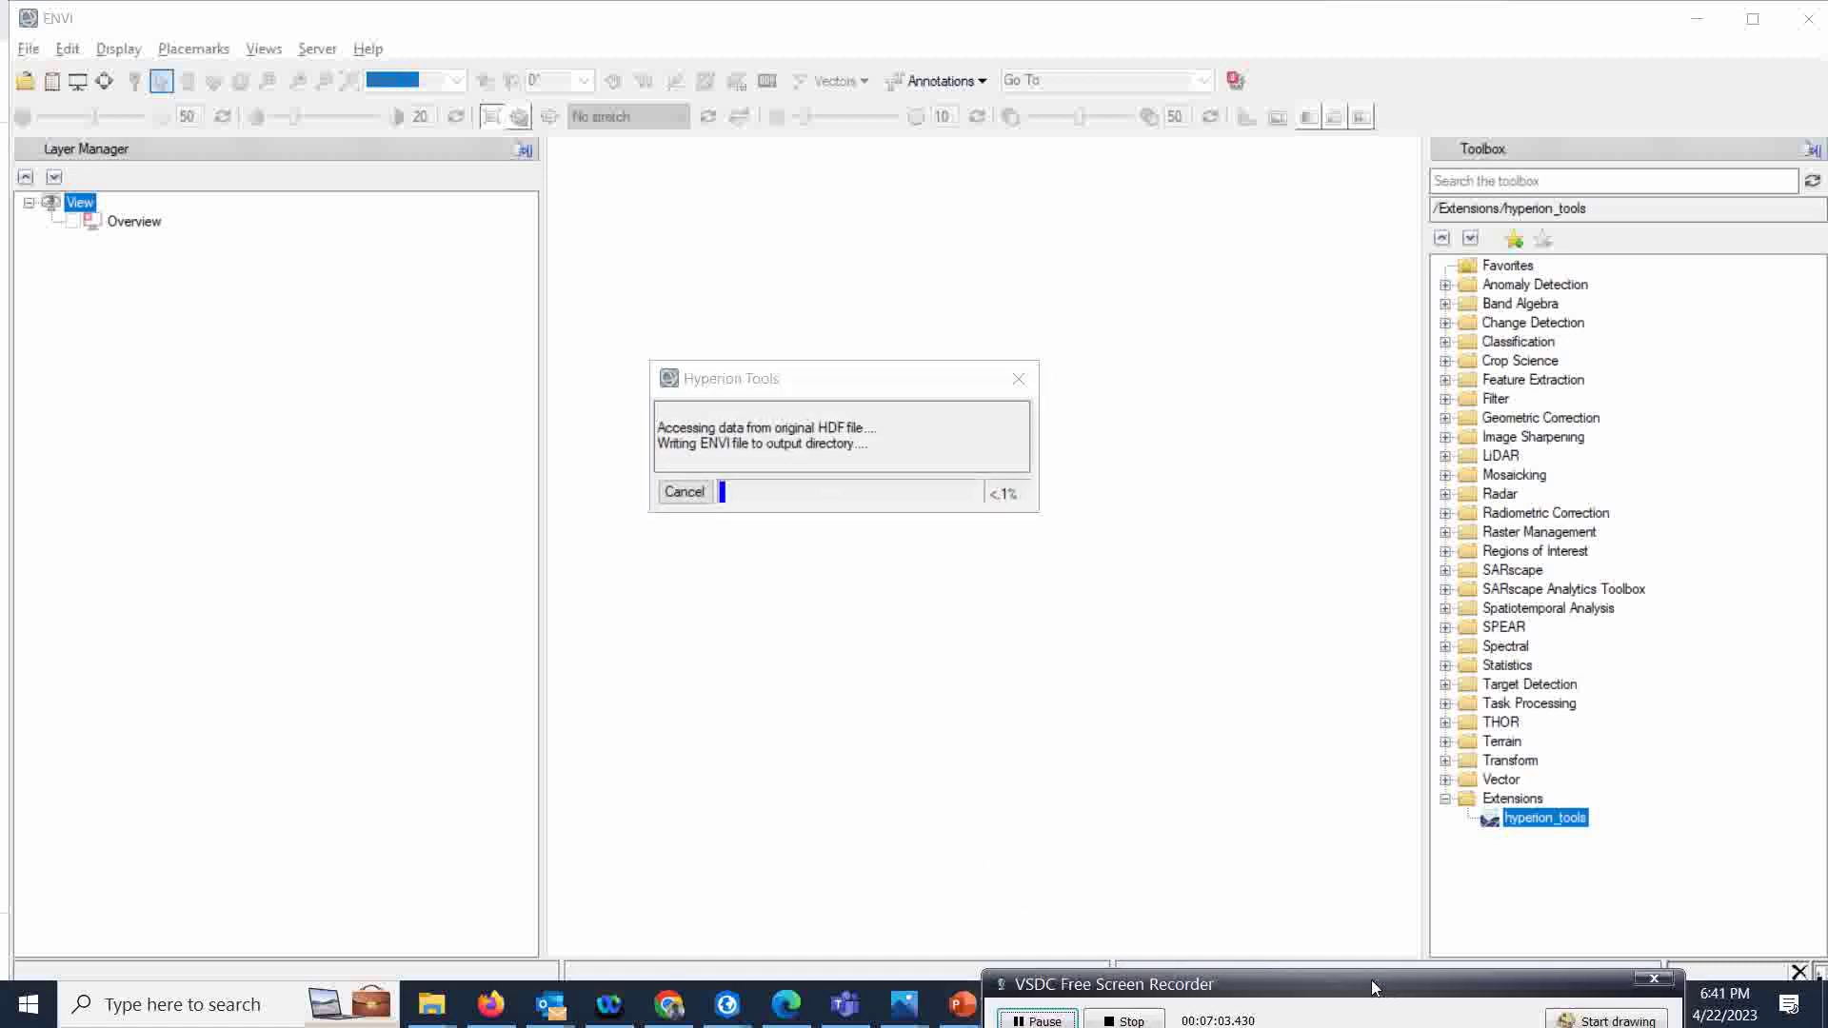
mouse_move(1064, 987)
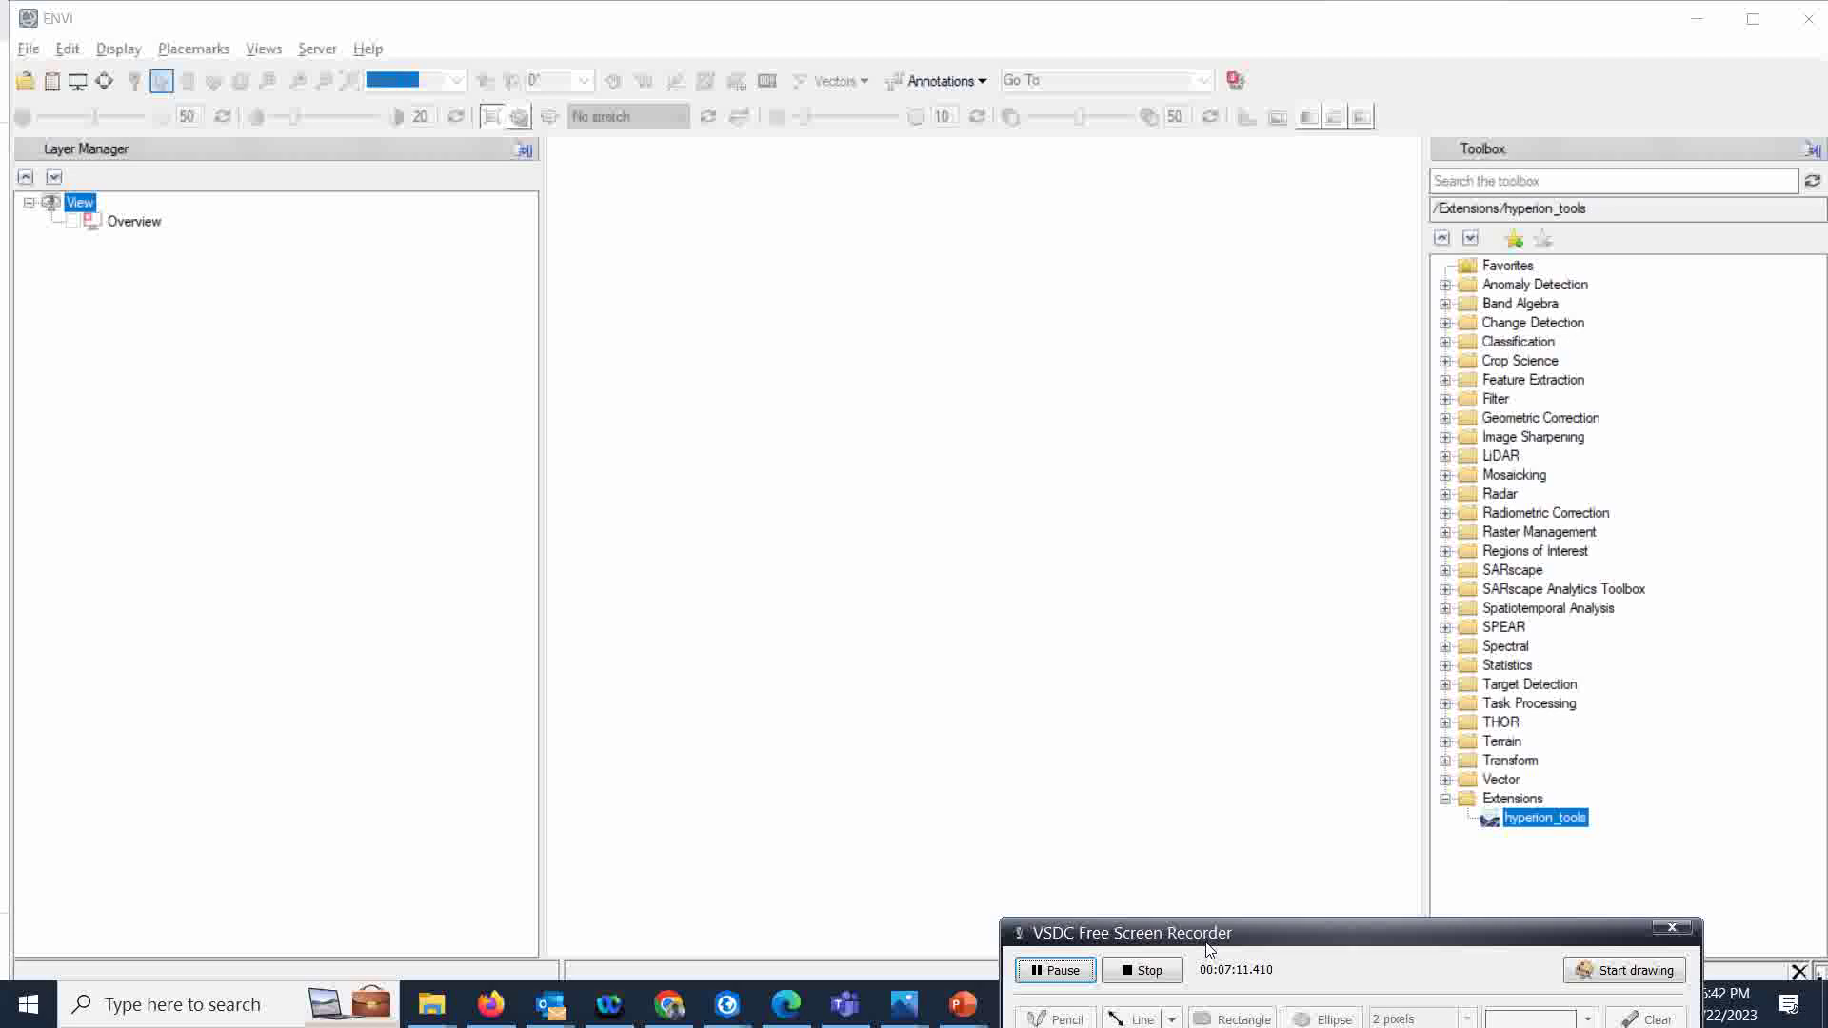
left_click(25, 82)
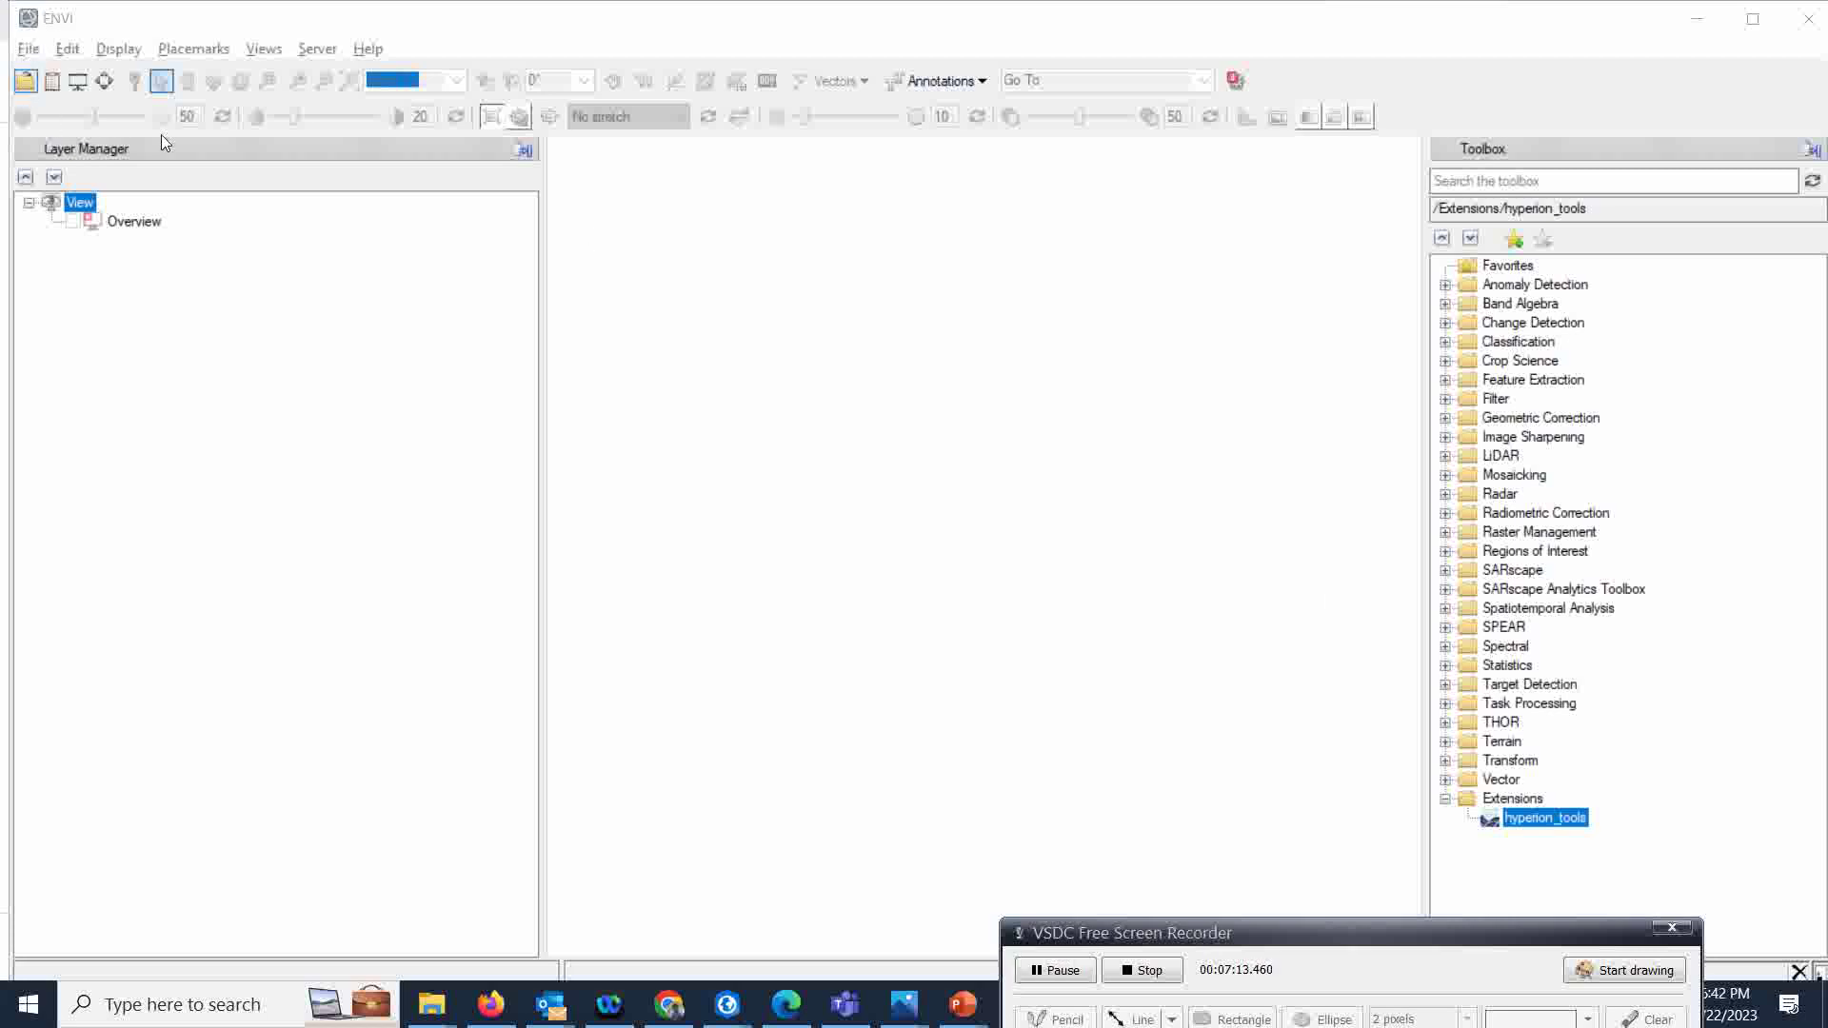
left_click_drag(722, 177, 813, 188)
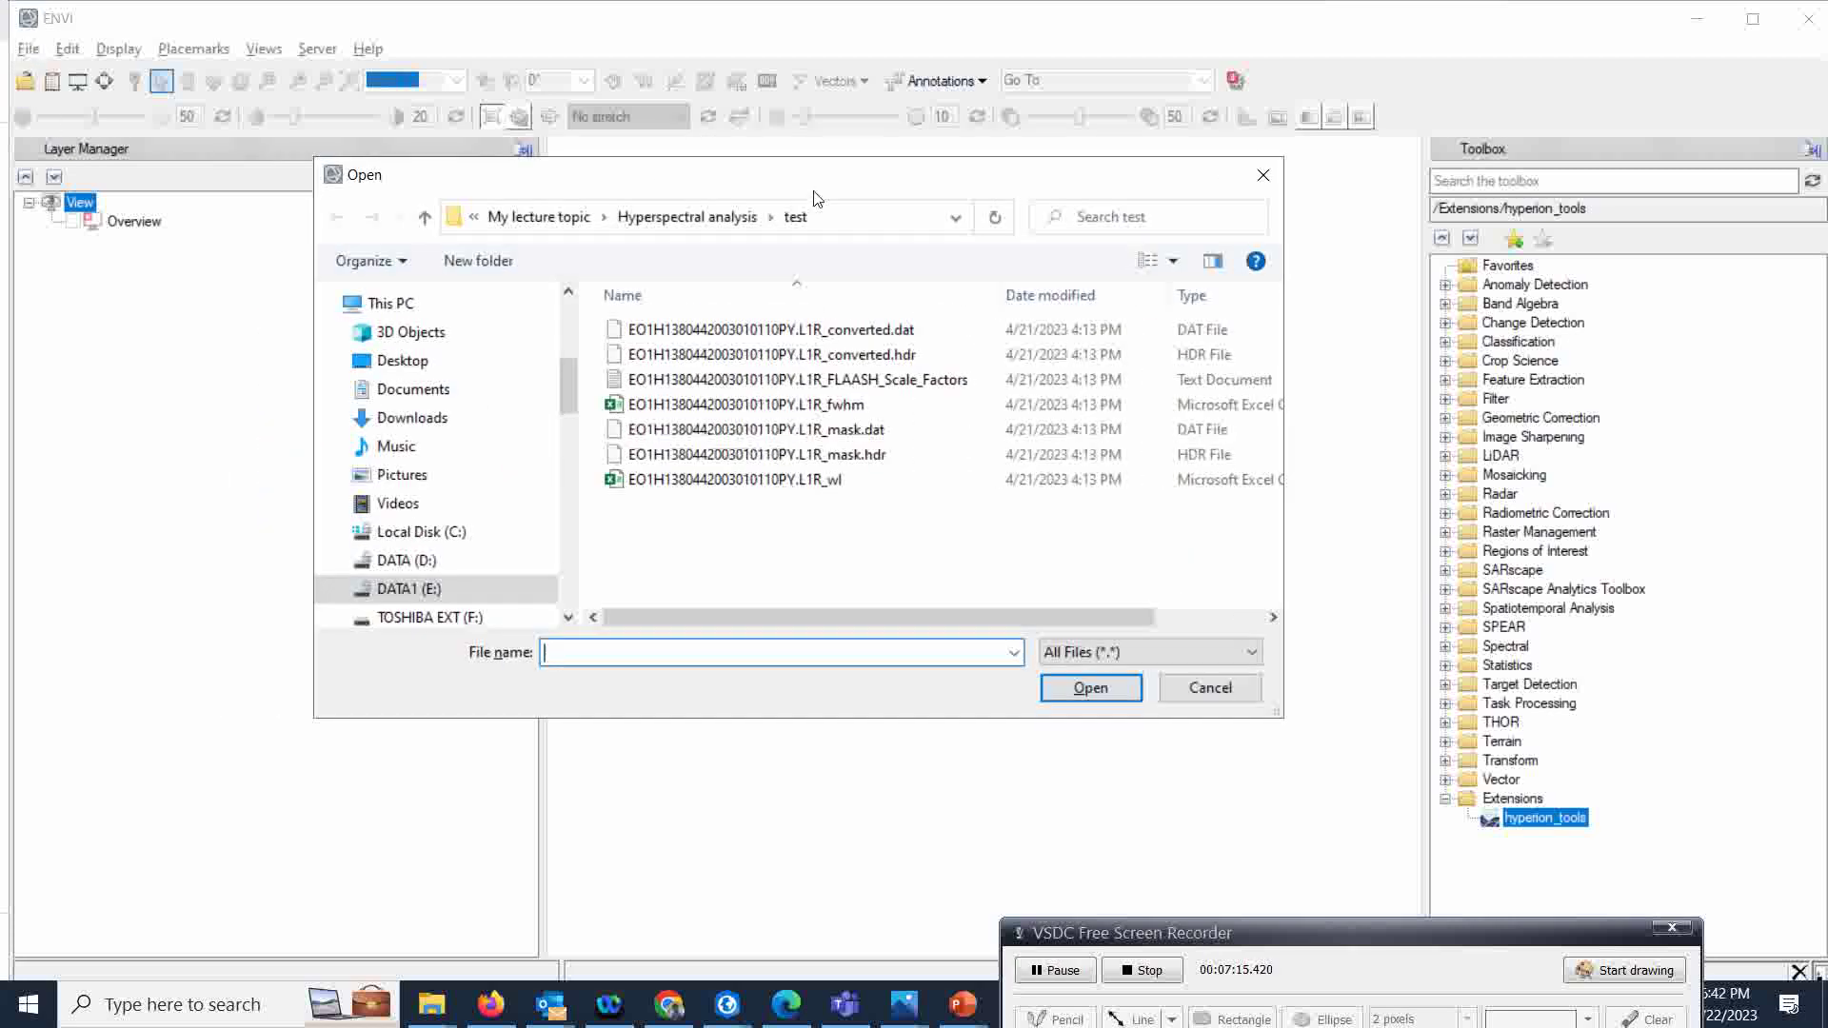
left_click(669, 222)
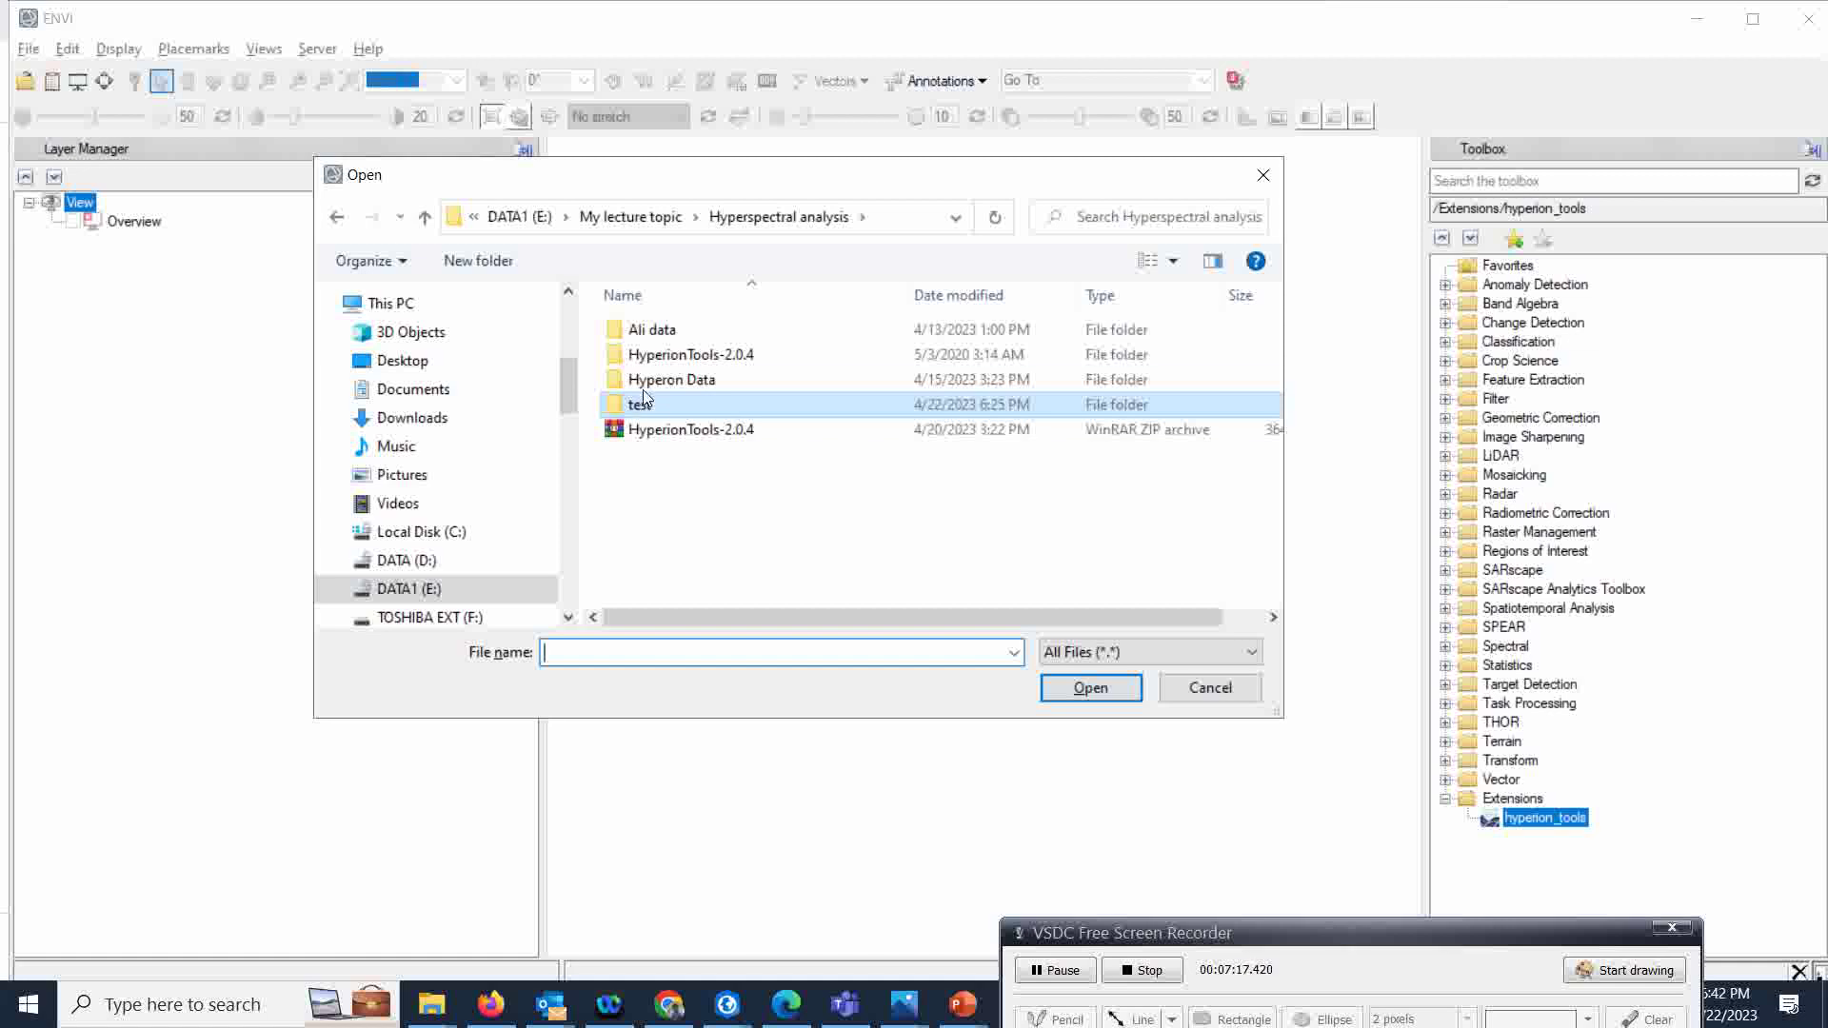
double_click(671, 379)
double_click(685, 354)
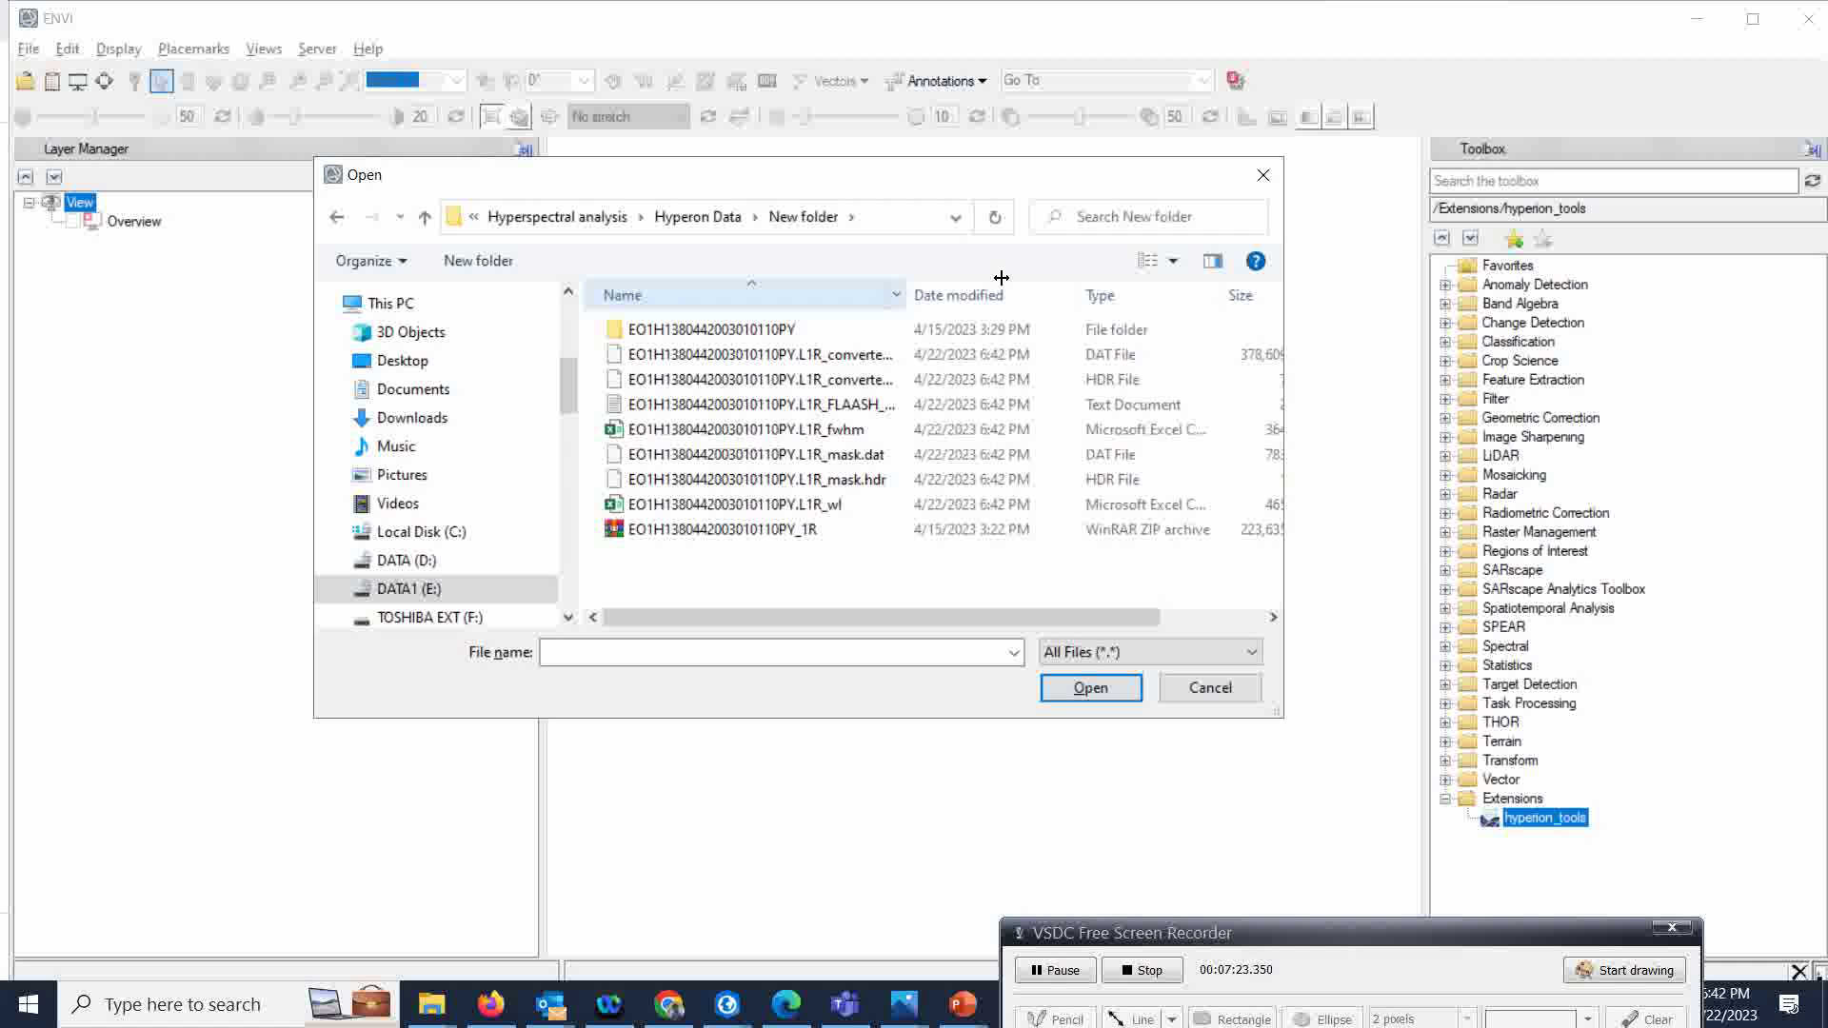
left_click_drag(1001, 277, 1000, 278)
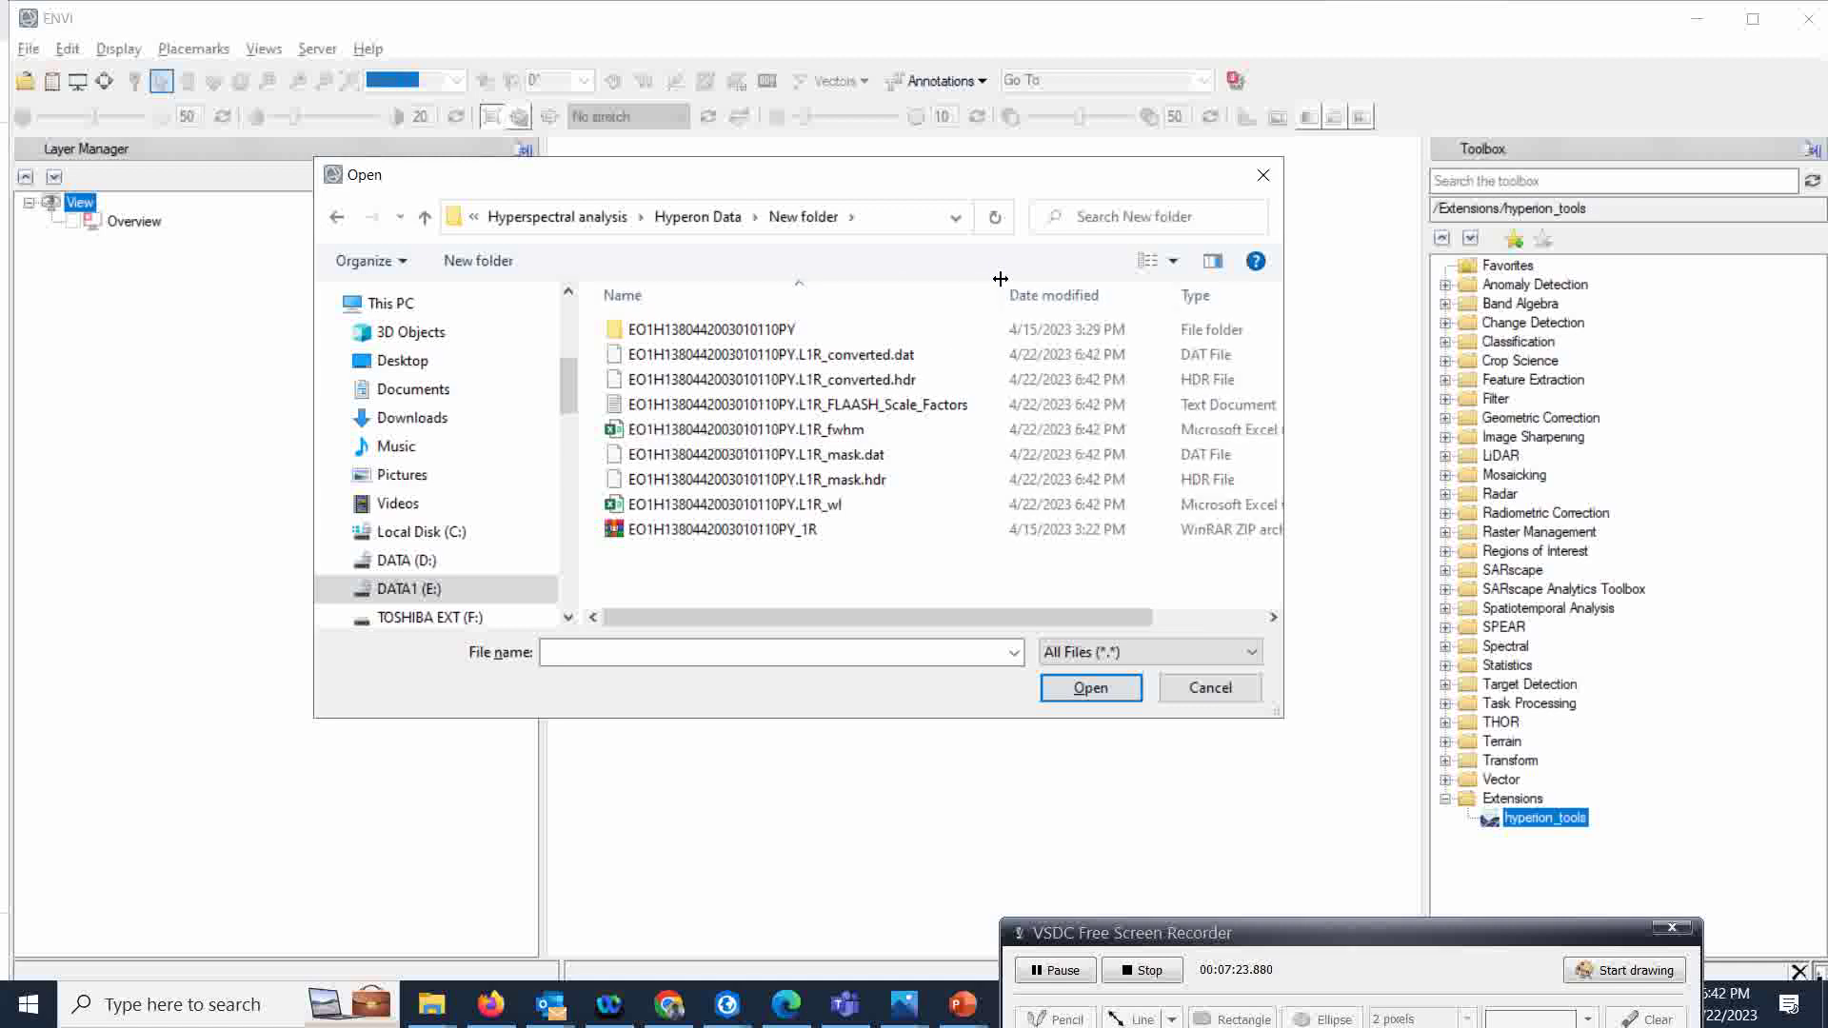
left_click(819, 356)
left_click(1090, 688)
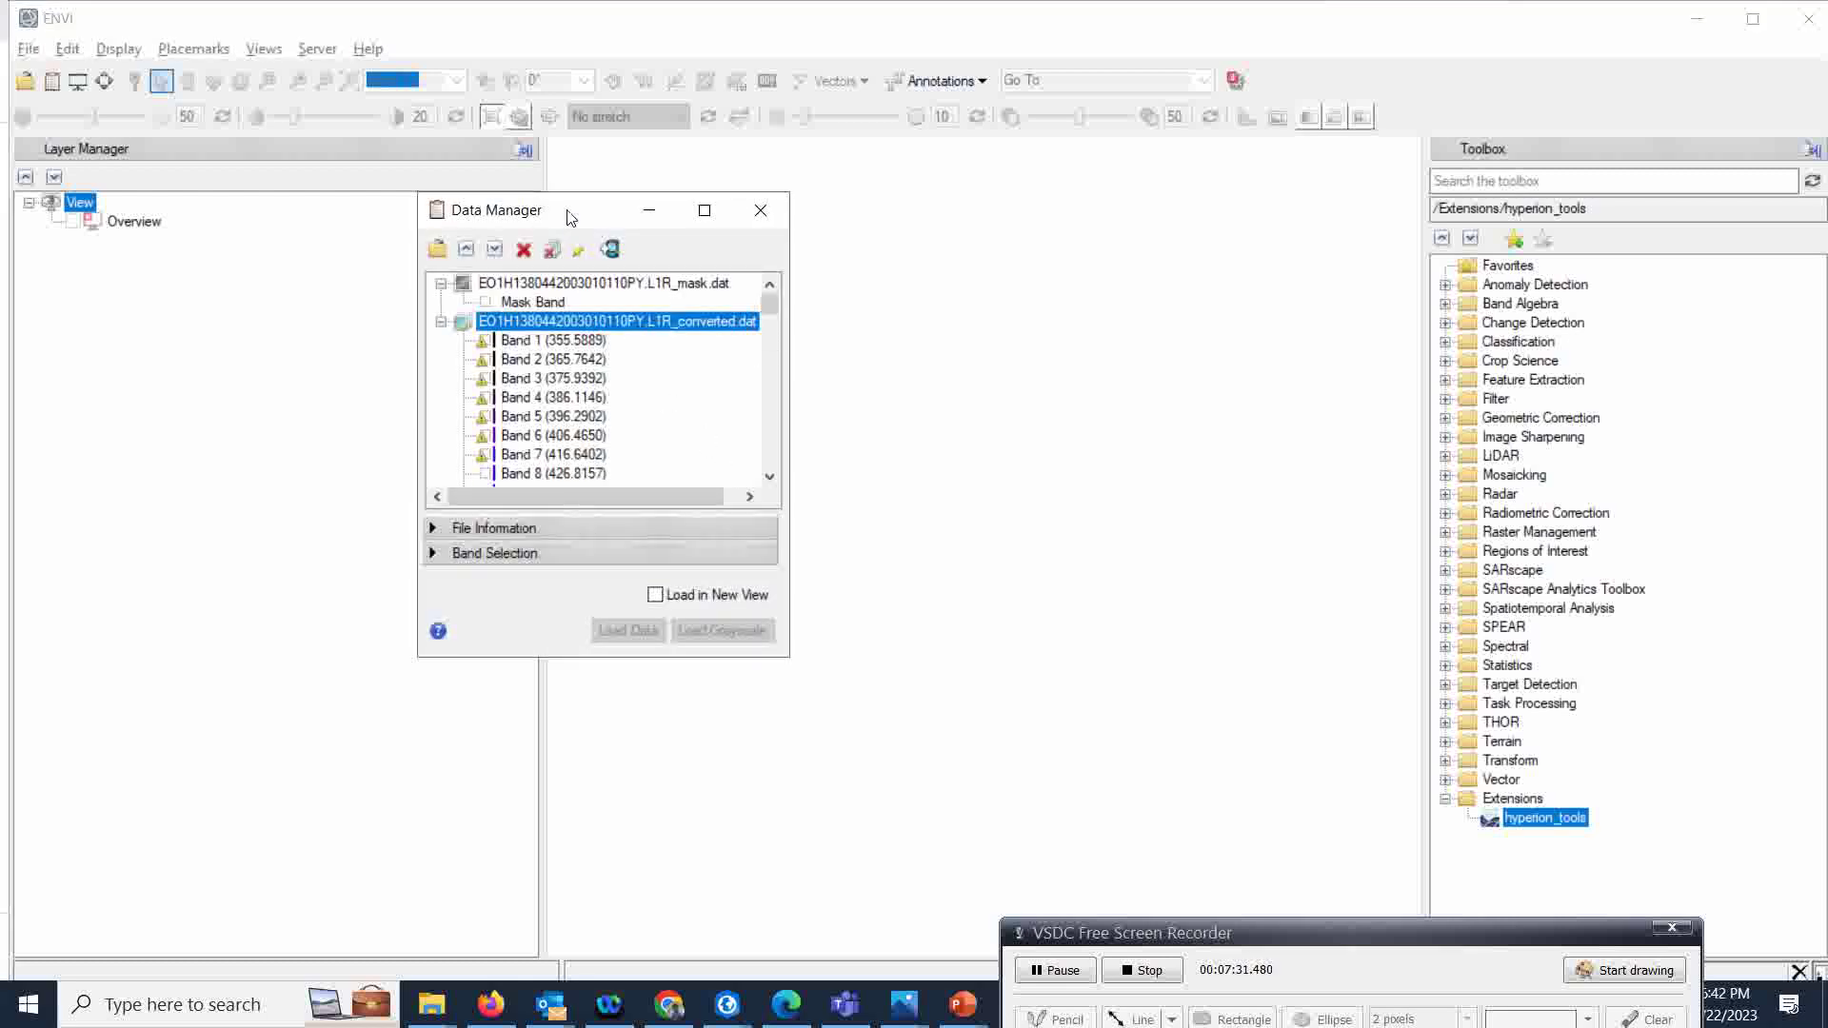
Load the converted image into the view as a false-colour composite and move the Data Manager clear of it.
left_click_drag(573, 217, 1289, 209)
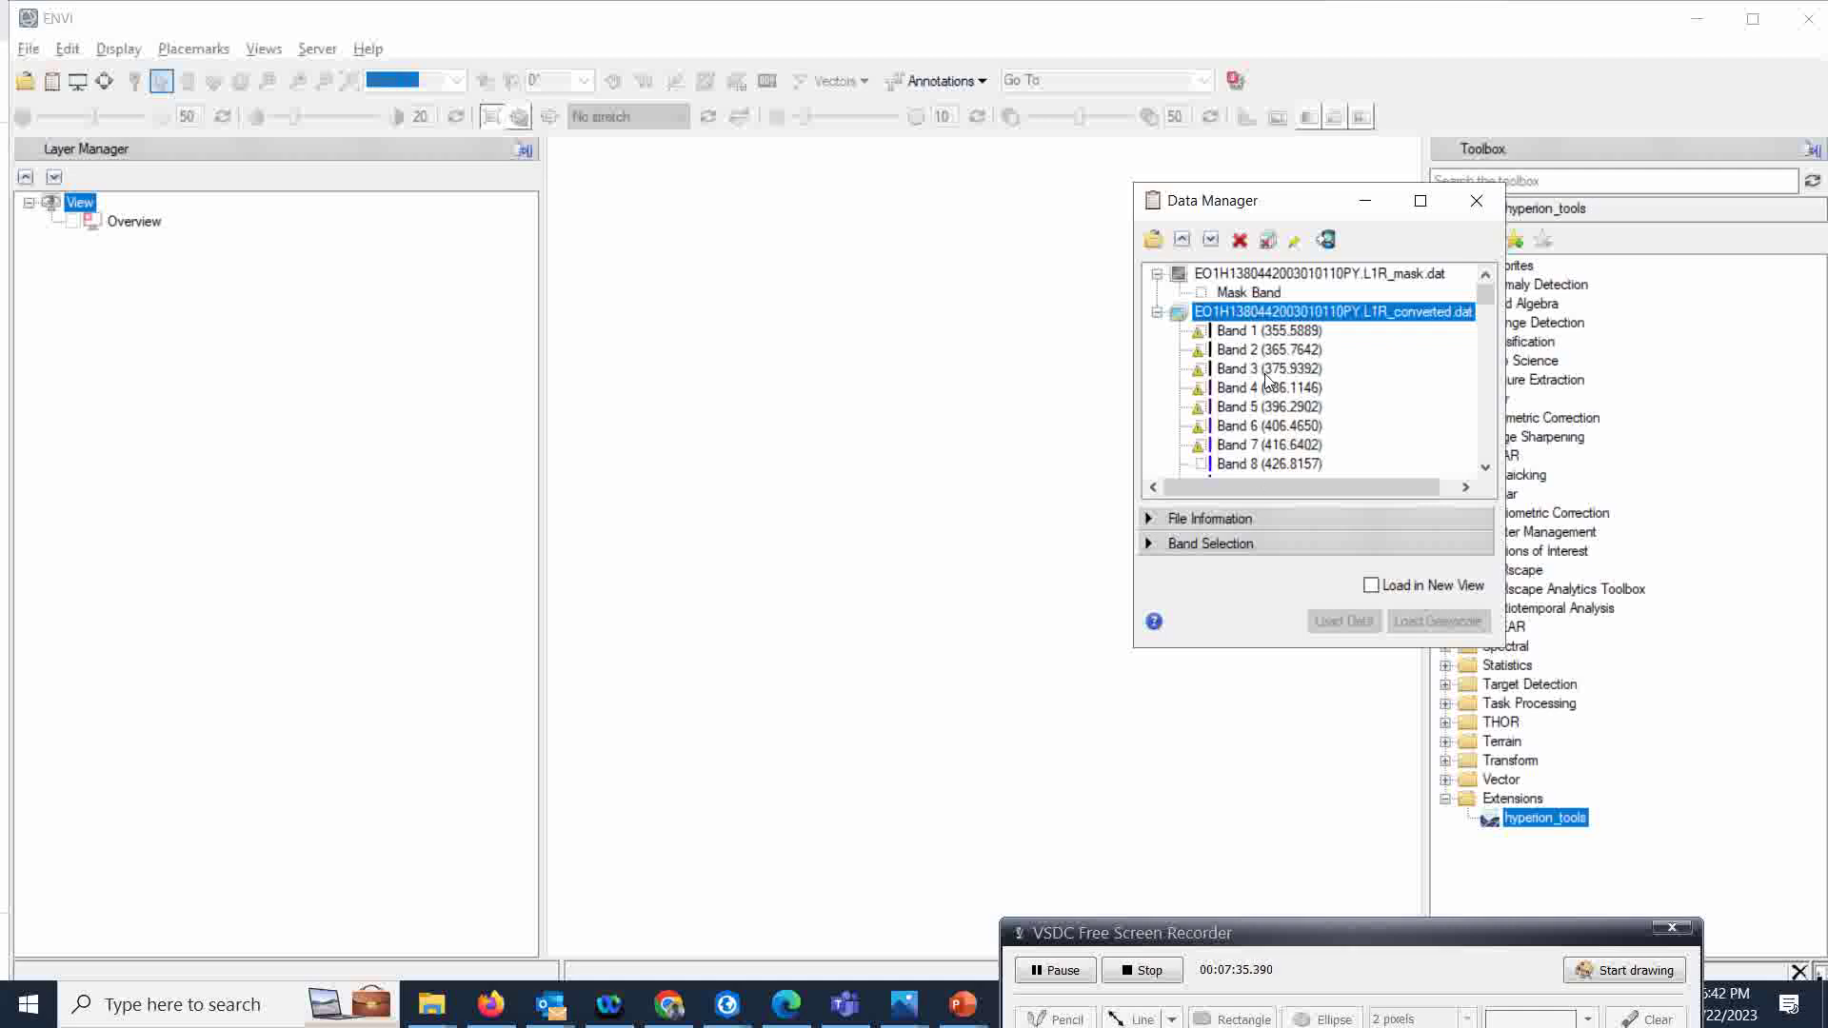
right_click(1303, 311)
left_click(1358, 350)
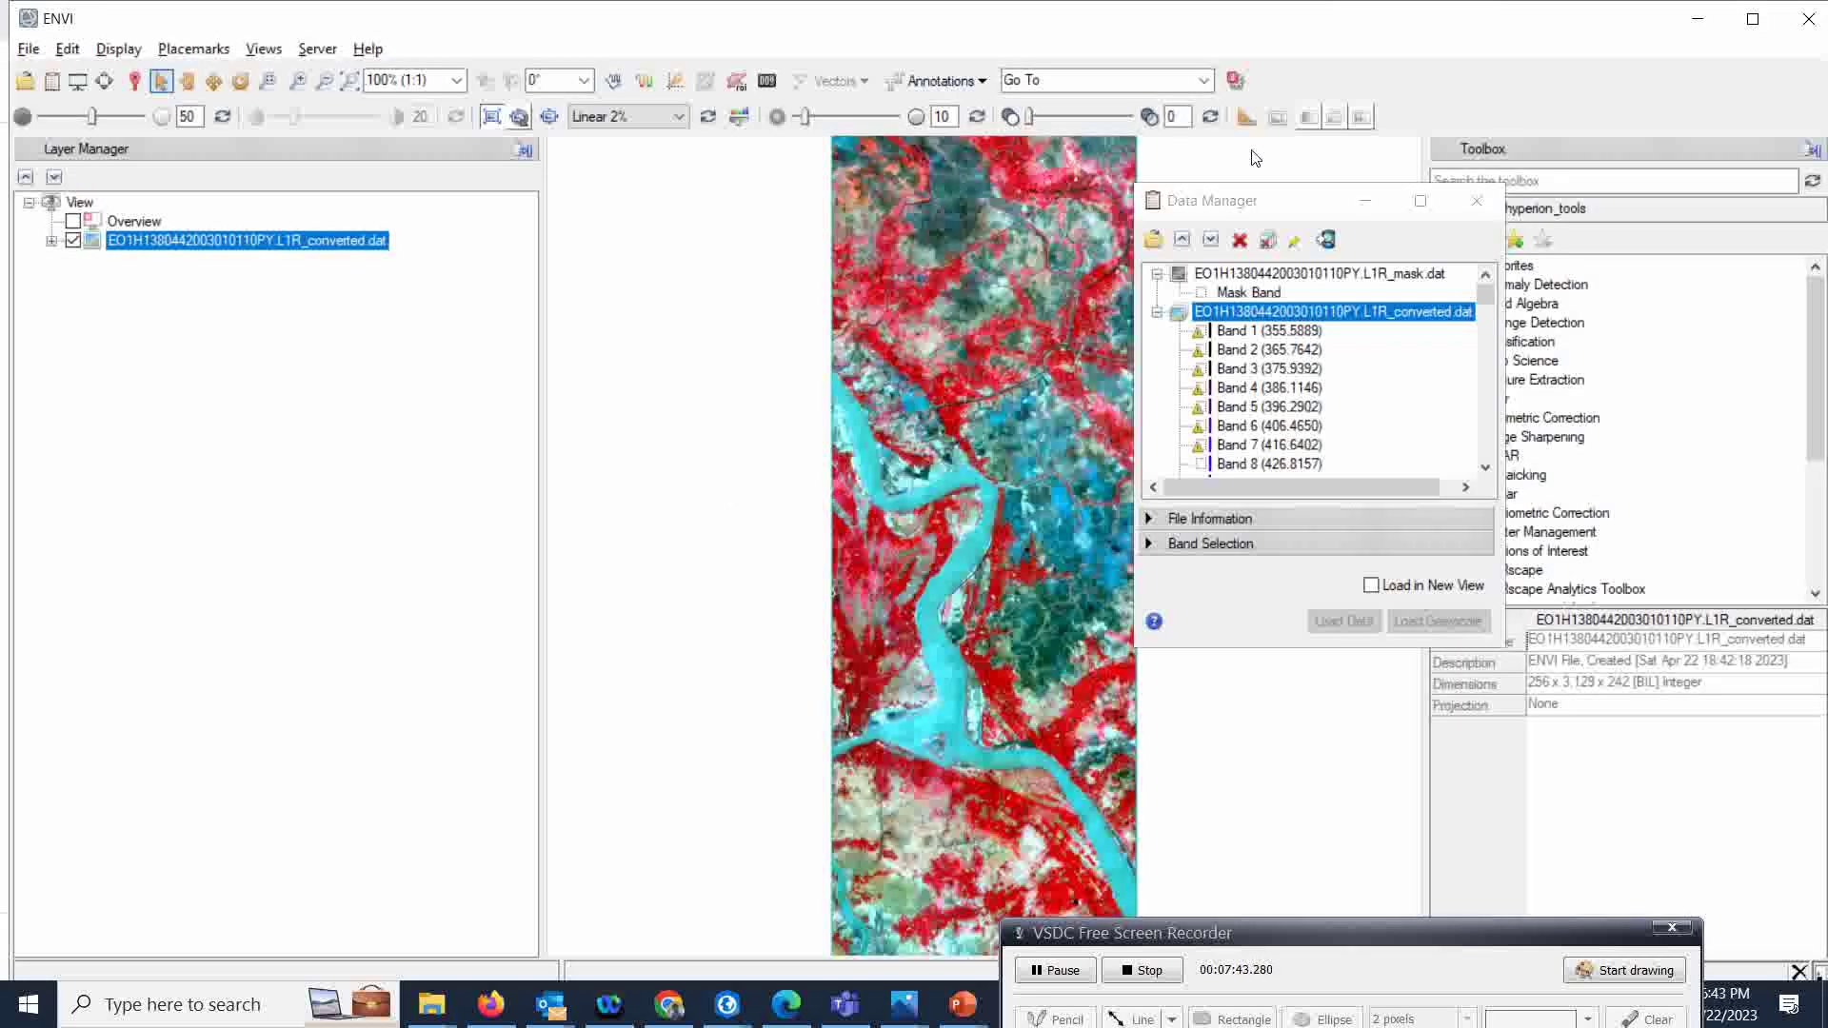
left_click_drag(1279, 202, 1416, 181)
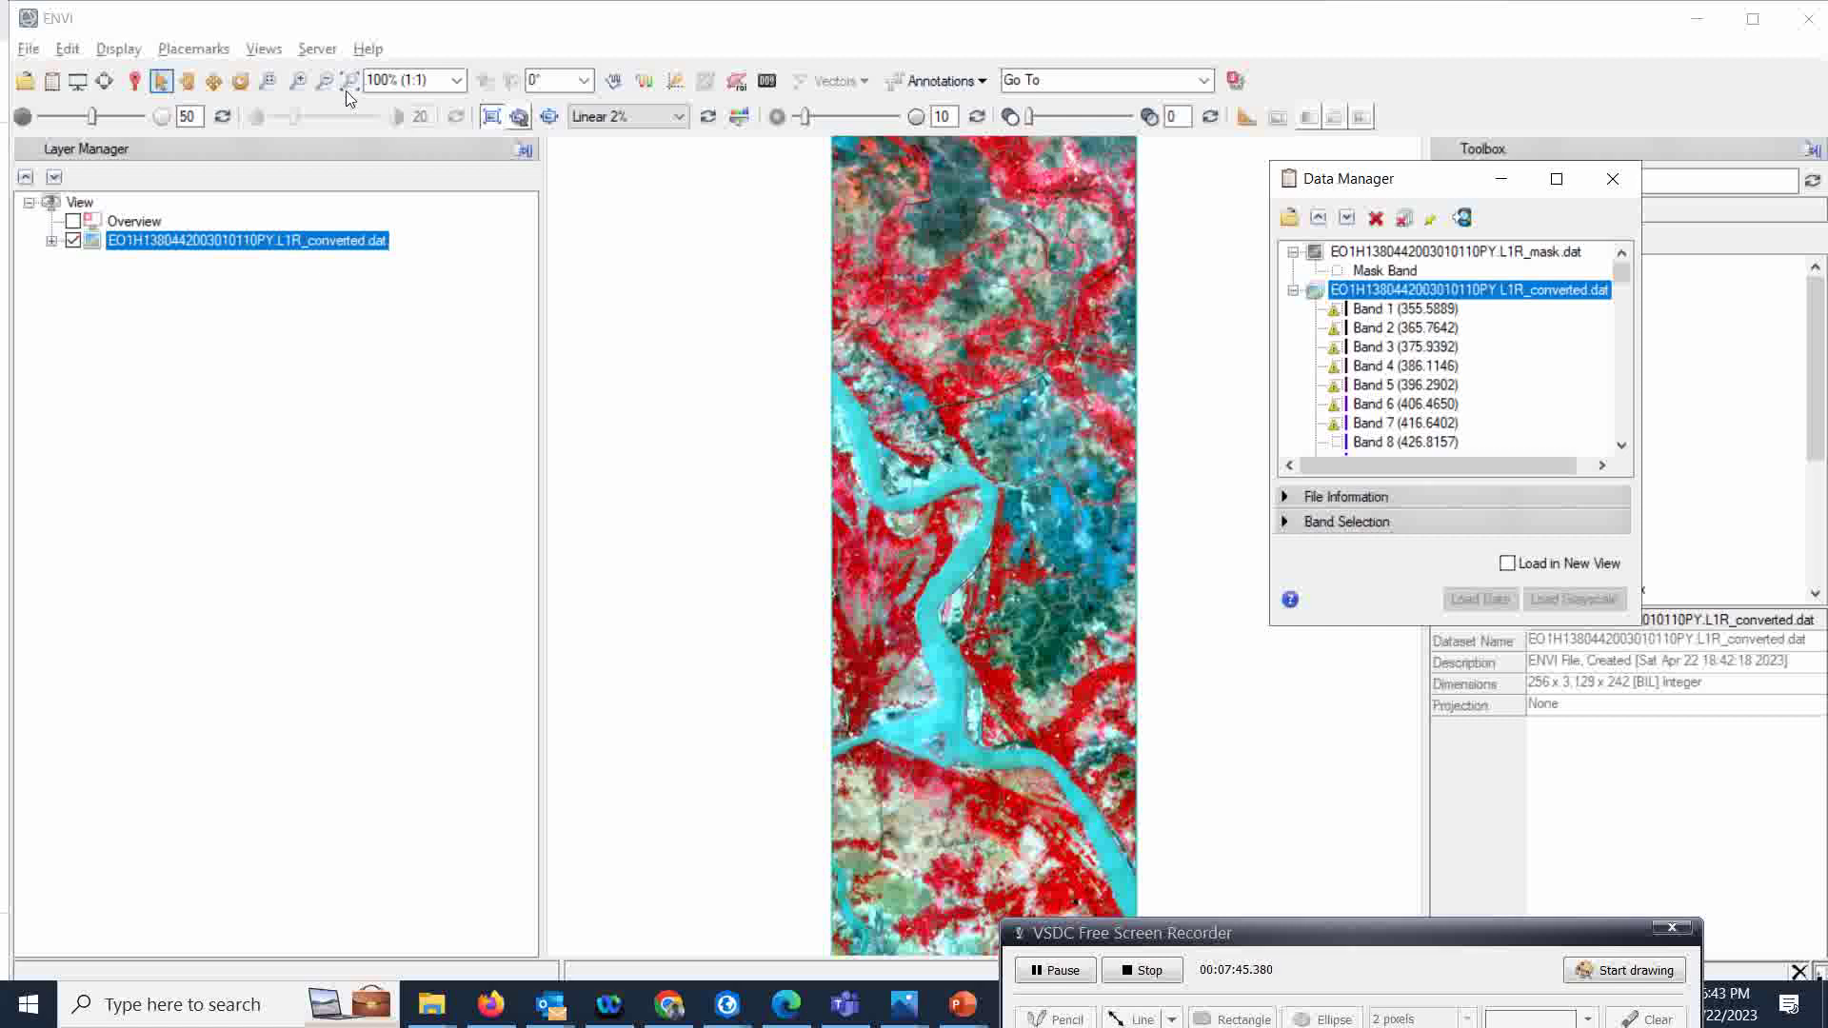
Examine the spectral profiles of the river and other spots on the converted image, and close the profile window.
left_click(644, 80)
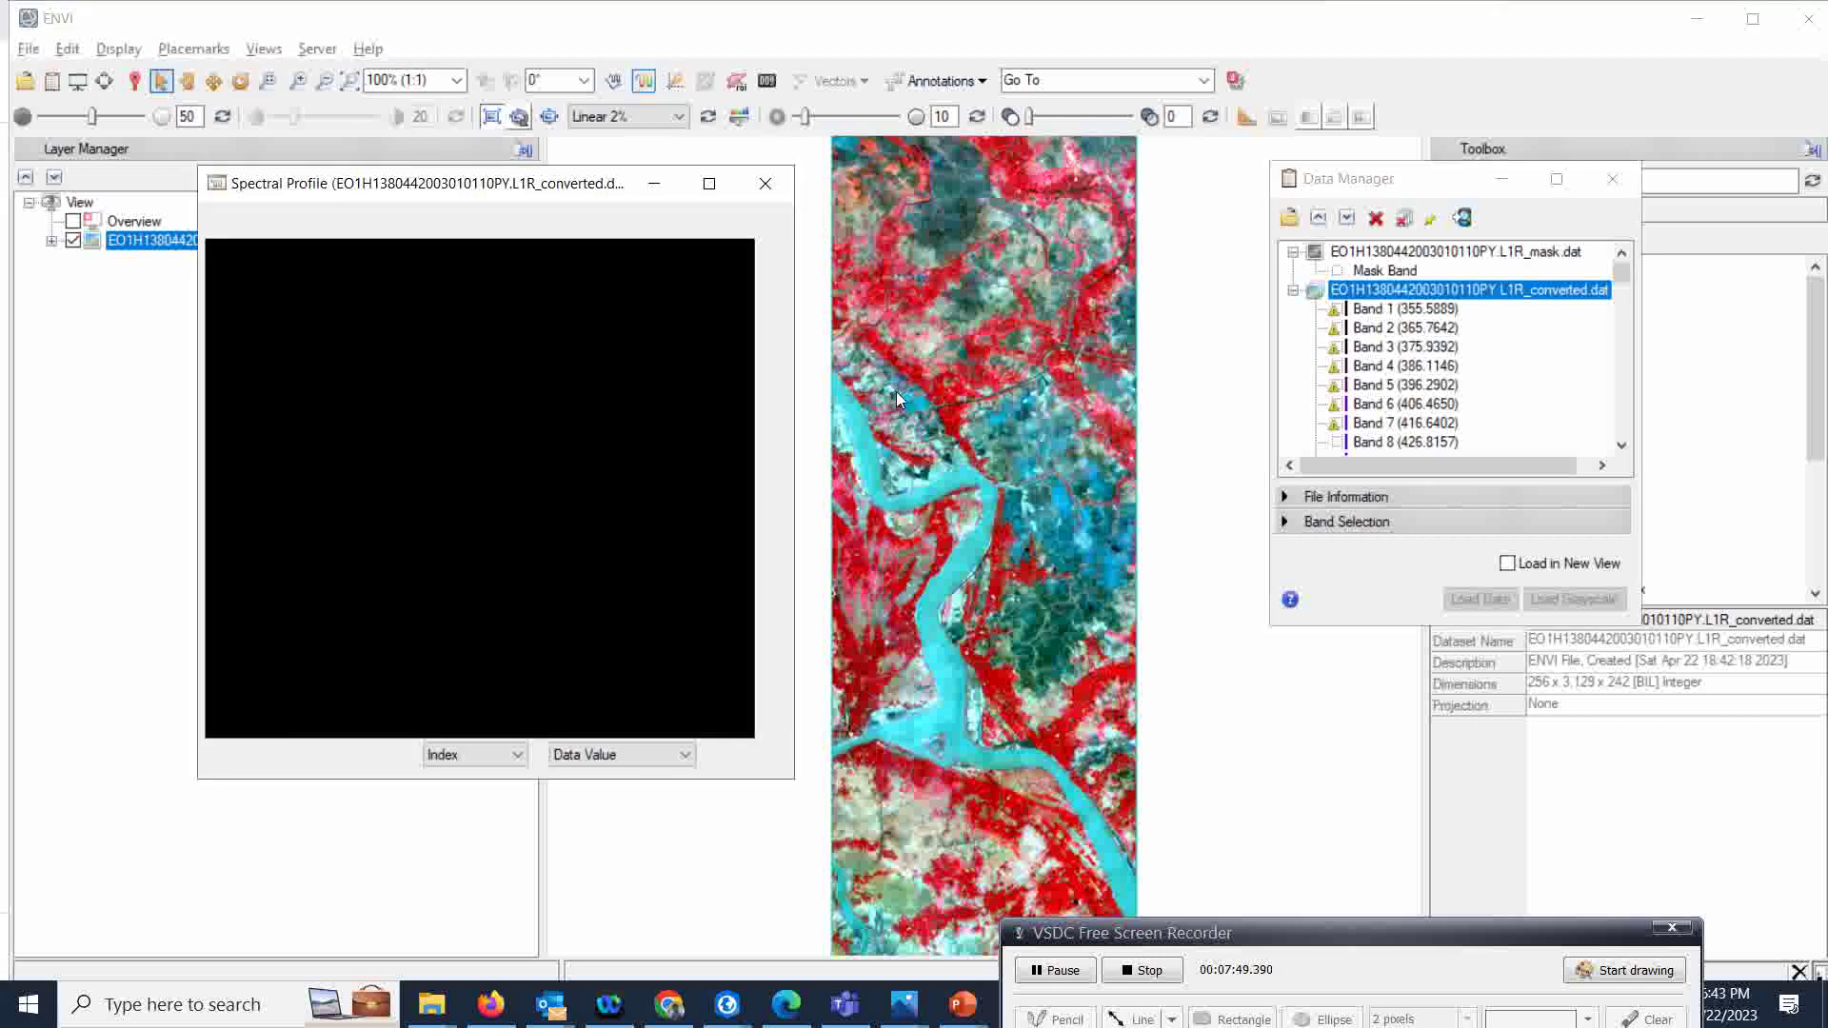
left_click(960, 543)
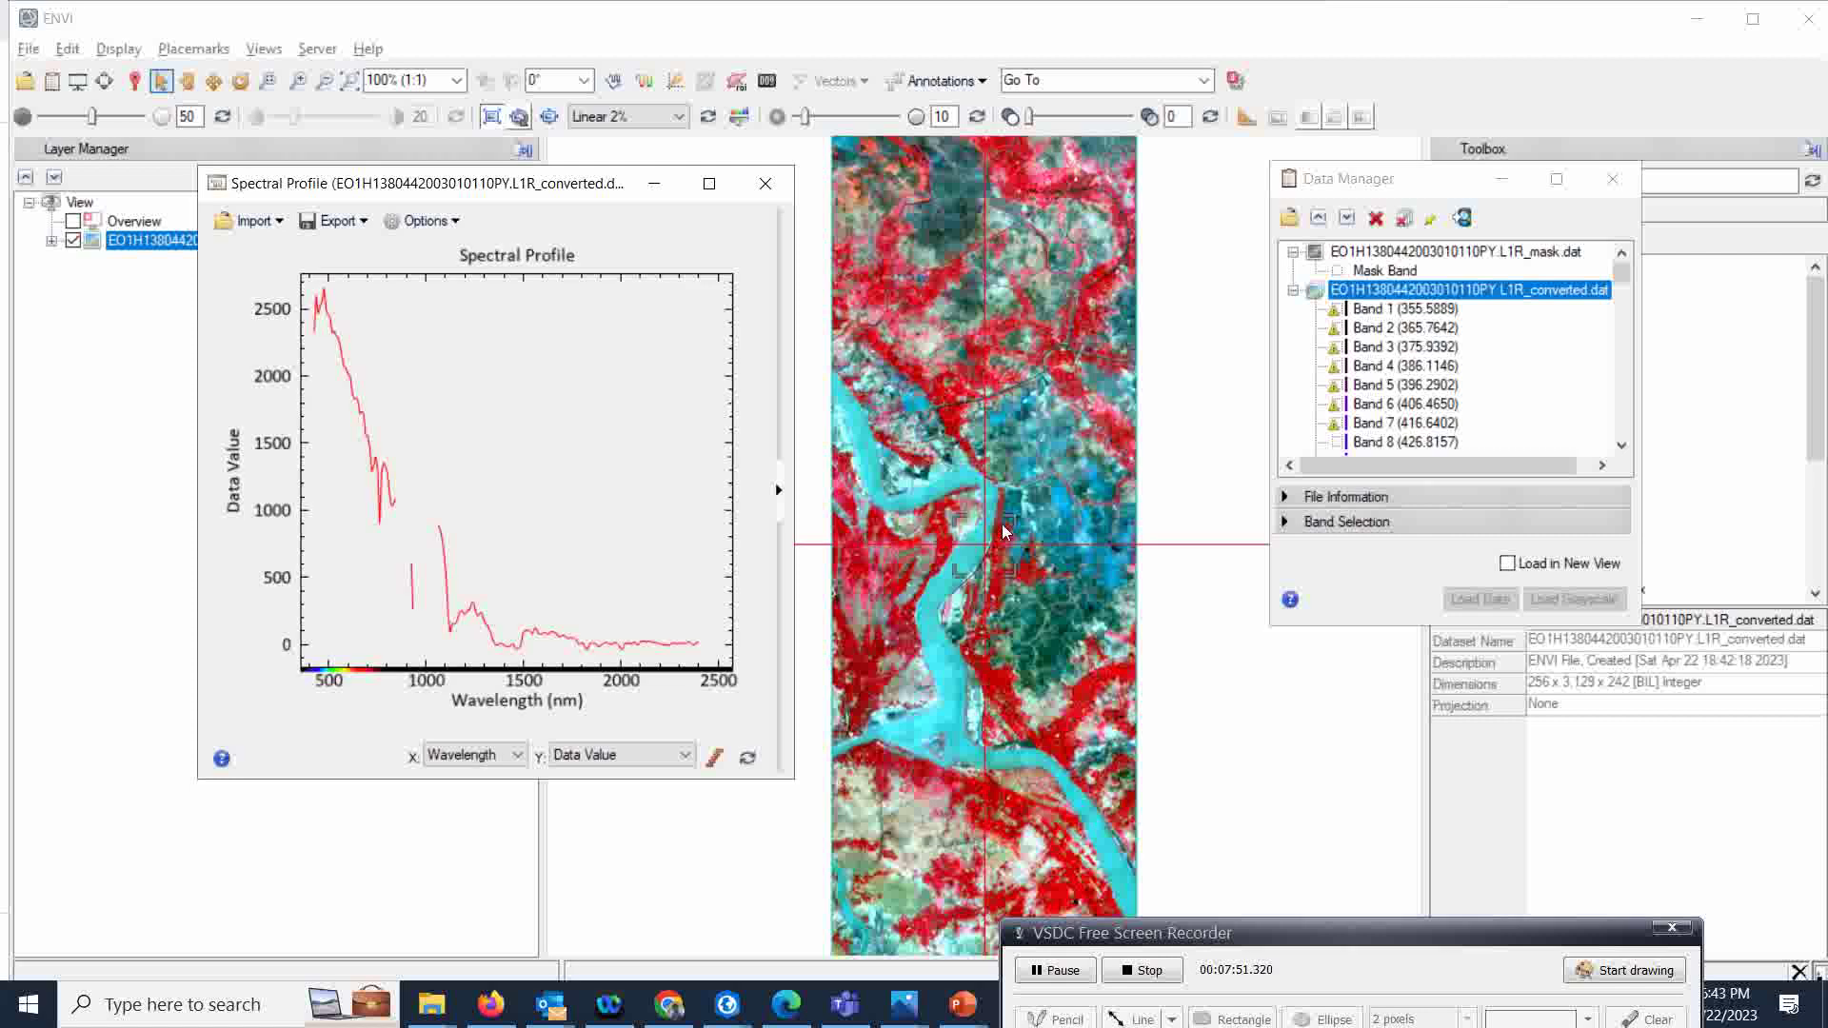
left_click_drag(952, 550, 940, 533)
left_click_drag(971, 470, 946, 403)
left_click_drag(1020, 636, 1102, 677)
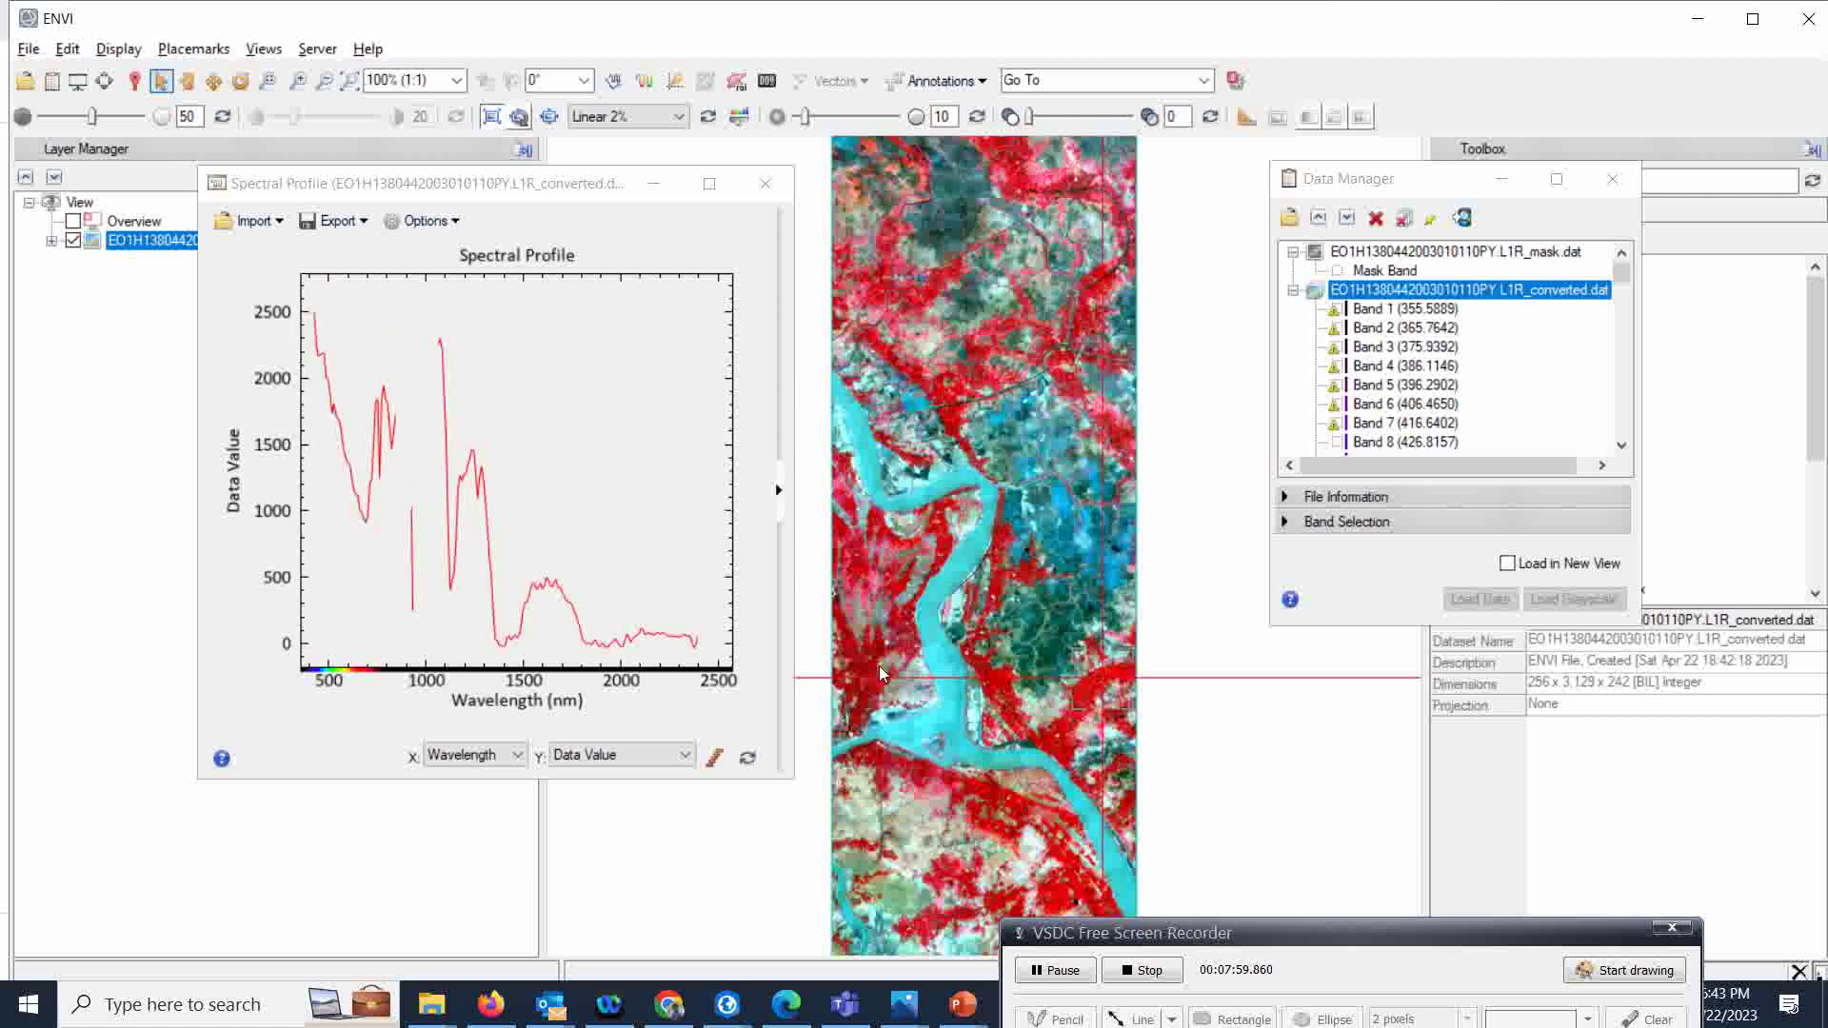
left_click(762, 190)
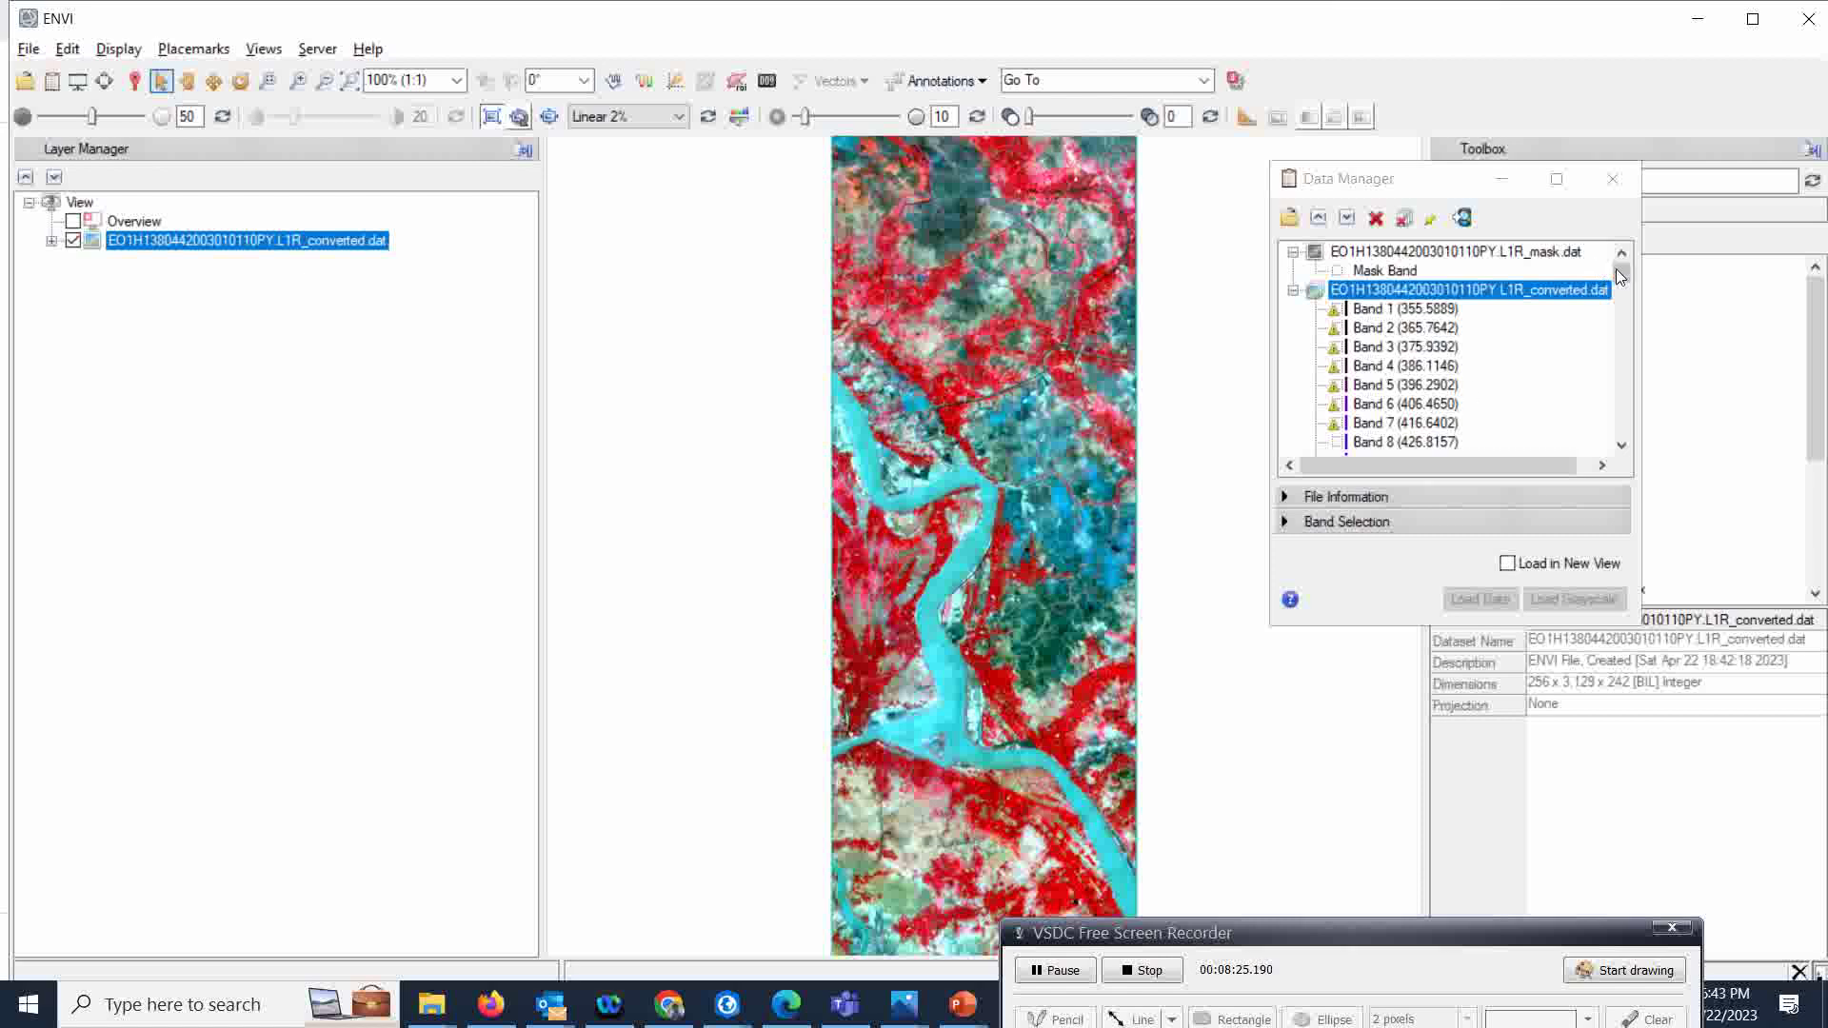
mouse_move(1617, 272)
left_mouse_down()
mouse_move(1621, 298)
mouse_move(1620, 257)
mouse_move(1634, 427)
mouse_move(1607, 255)
left_mouse_up()
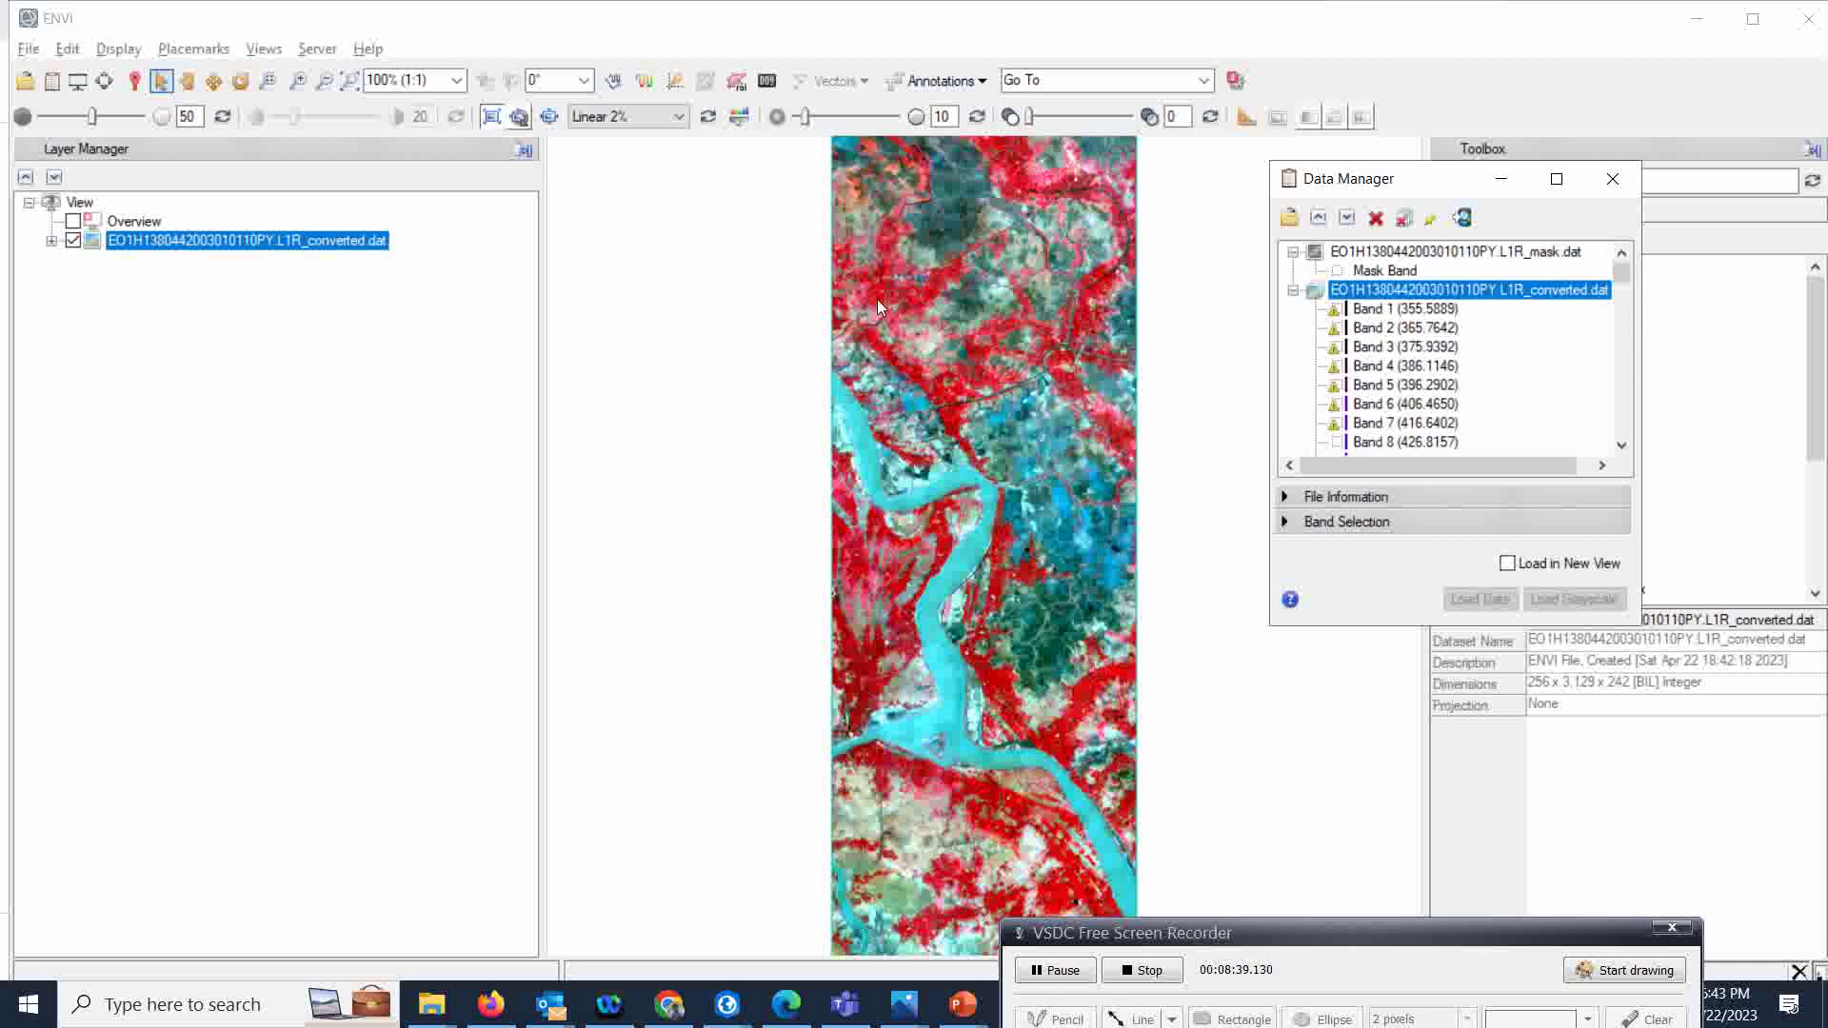
left_click(28, 50)
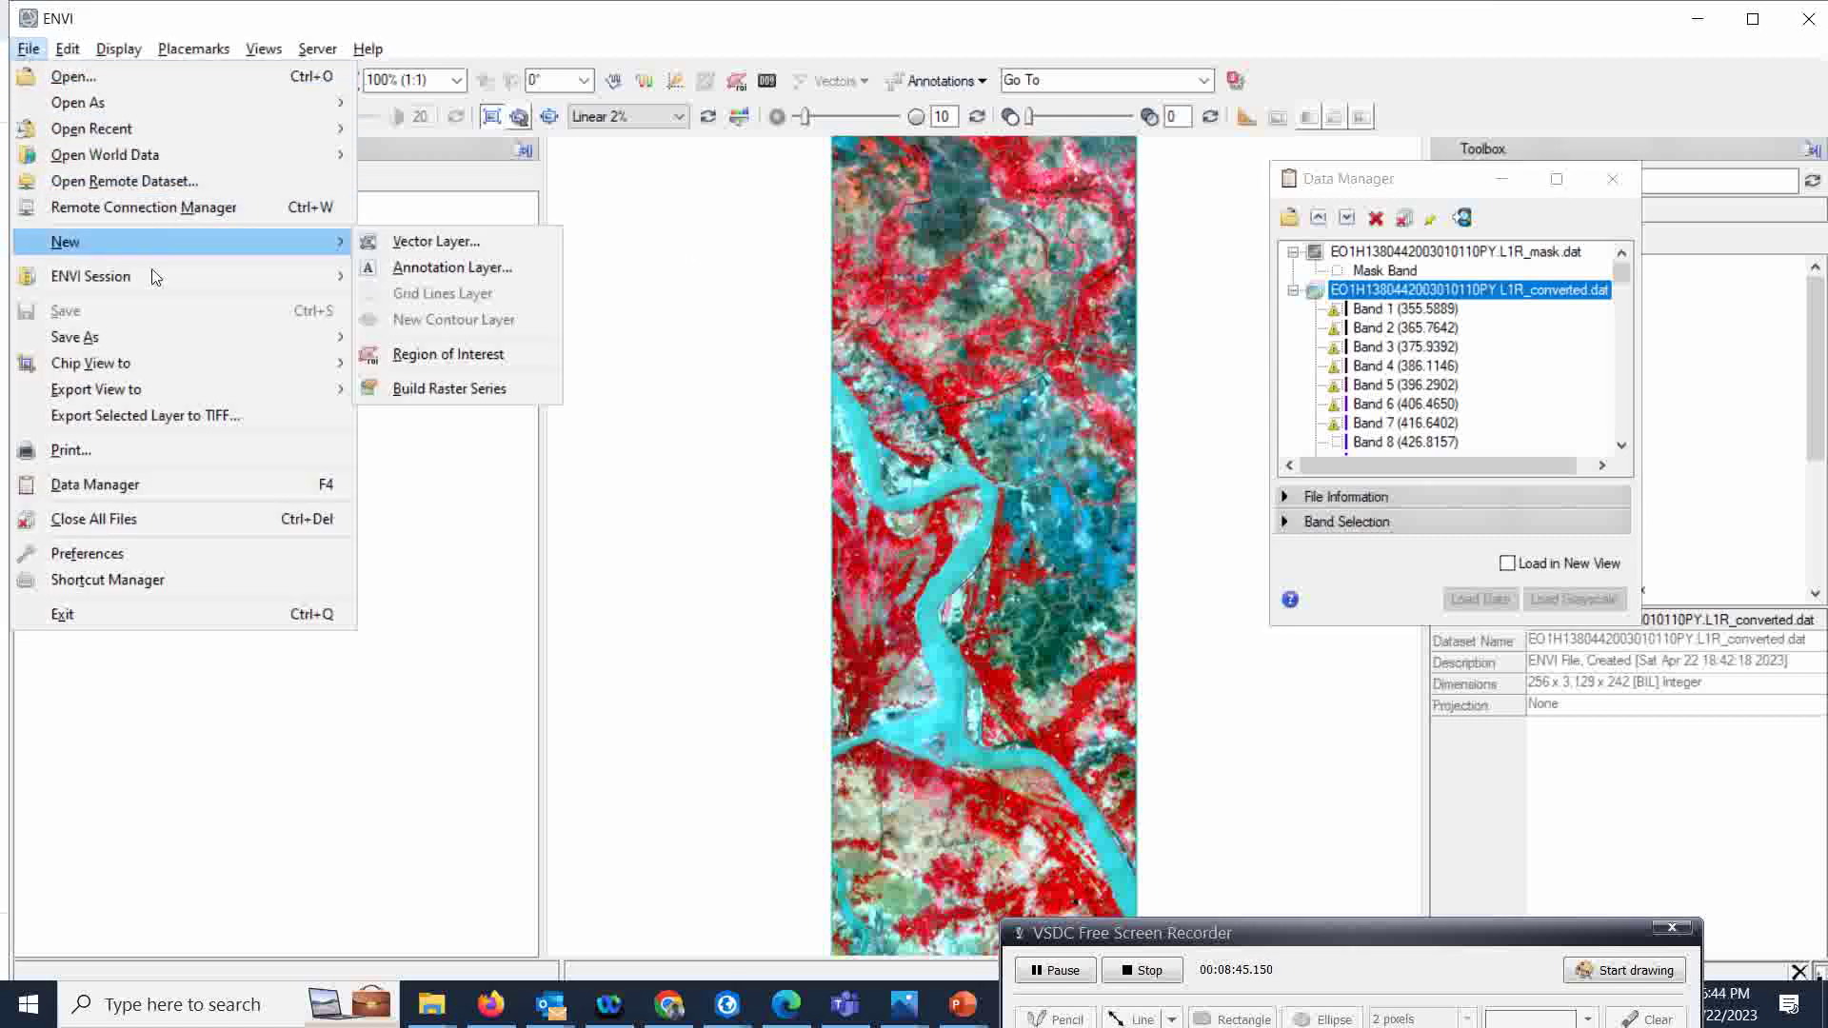
mouse_move(305, 343)
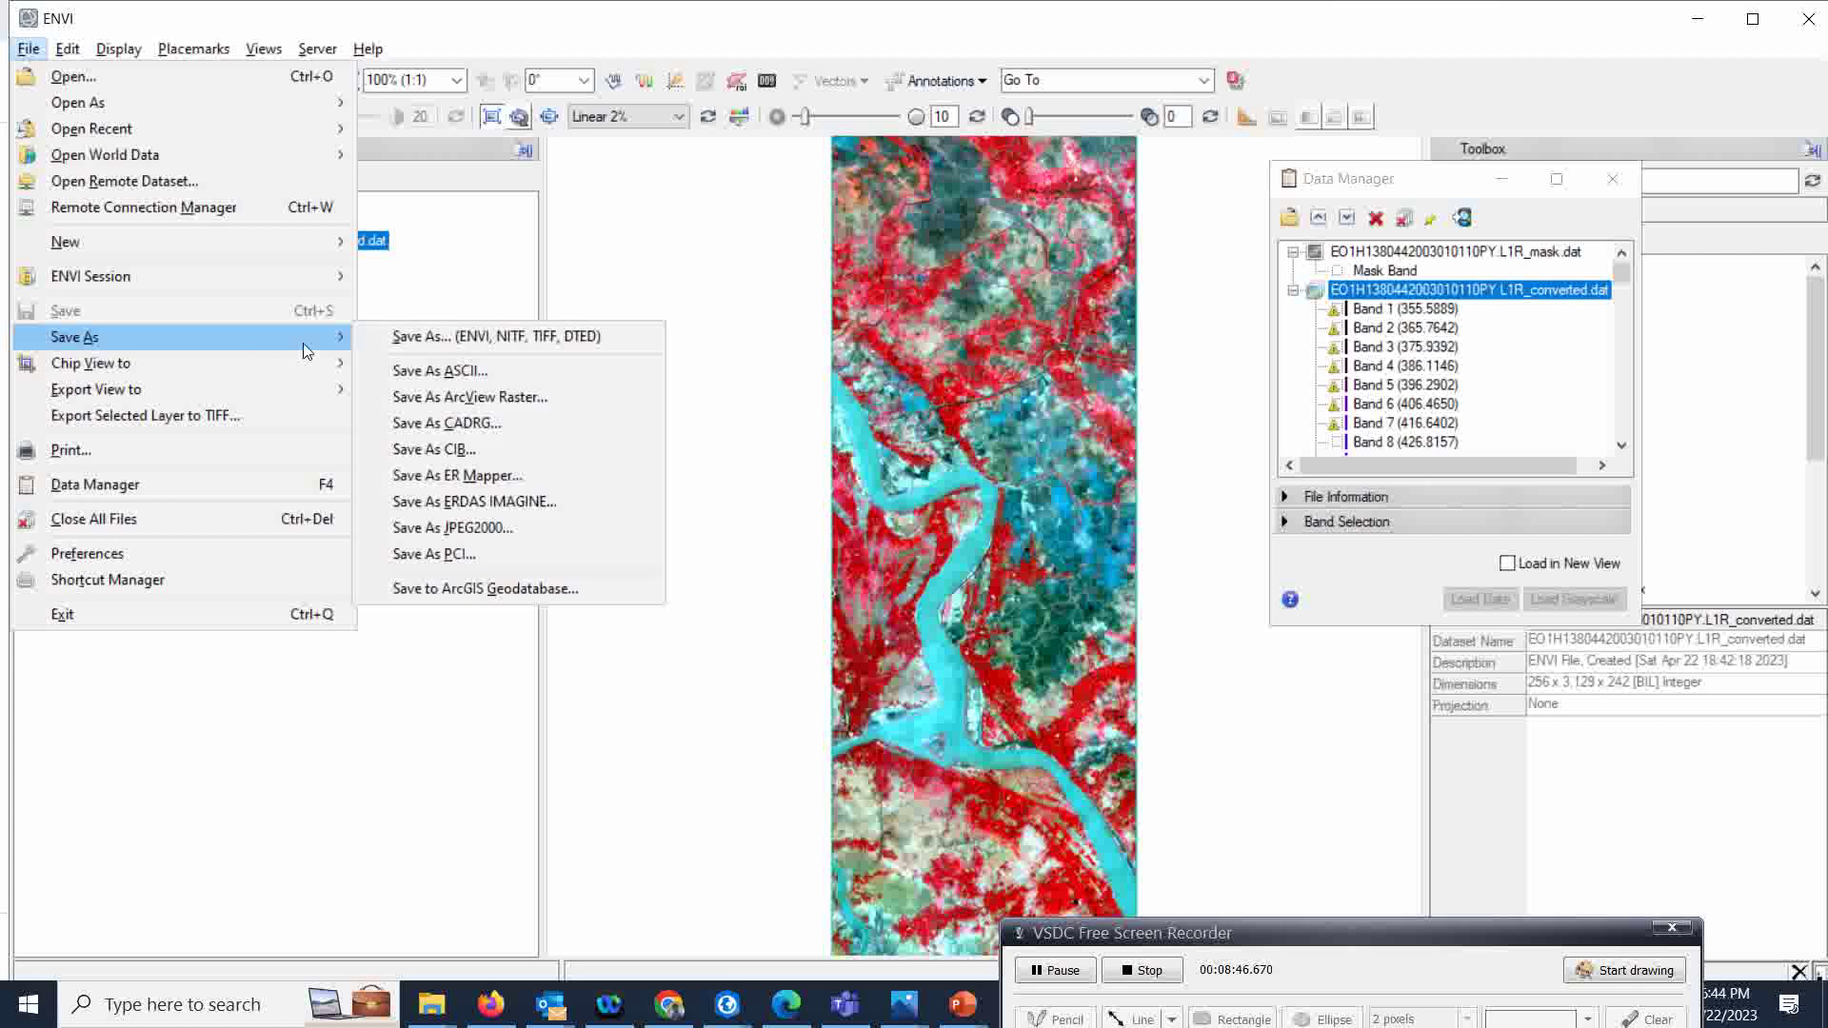
left_click(522, 345)
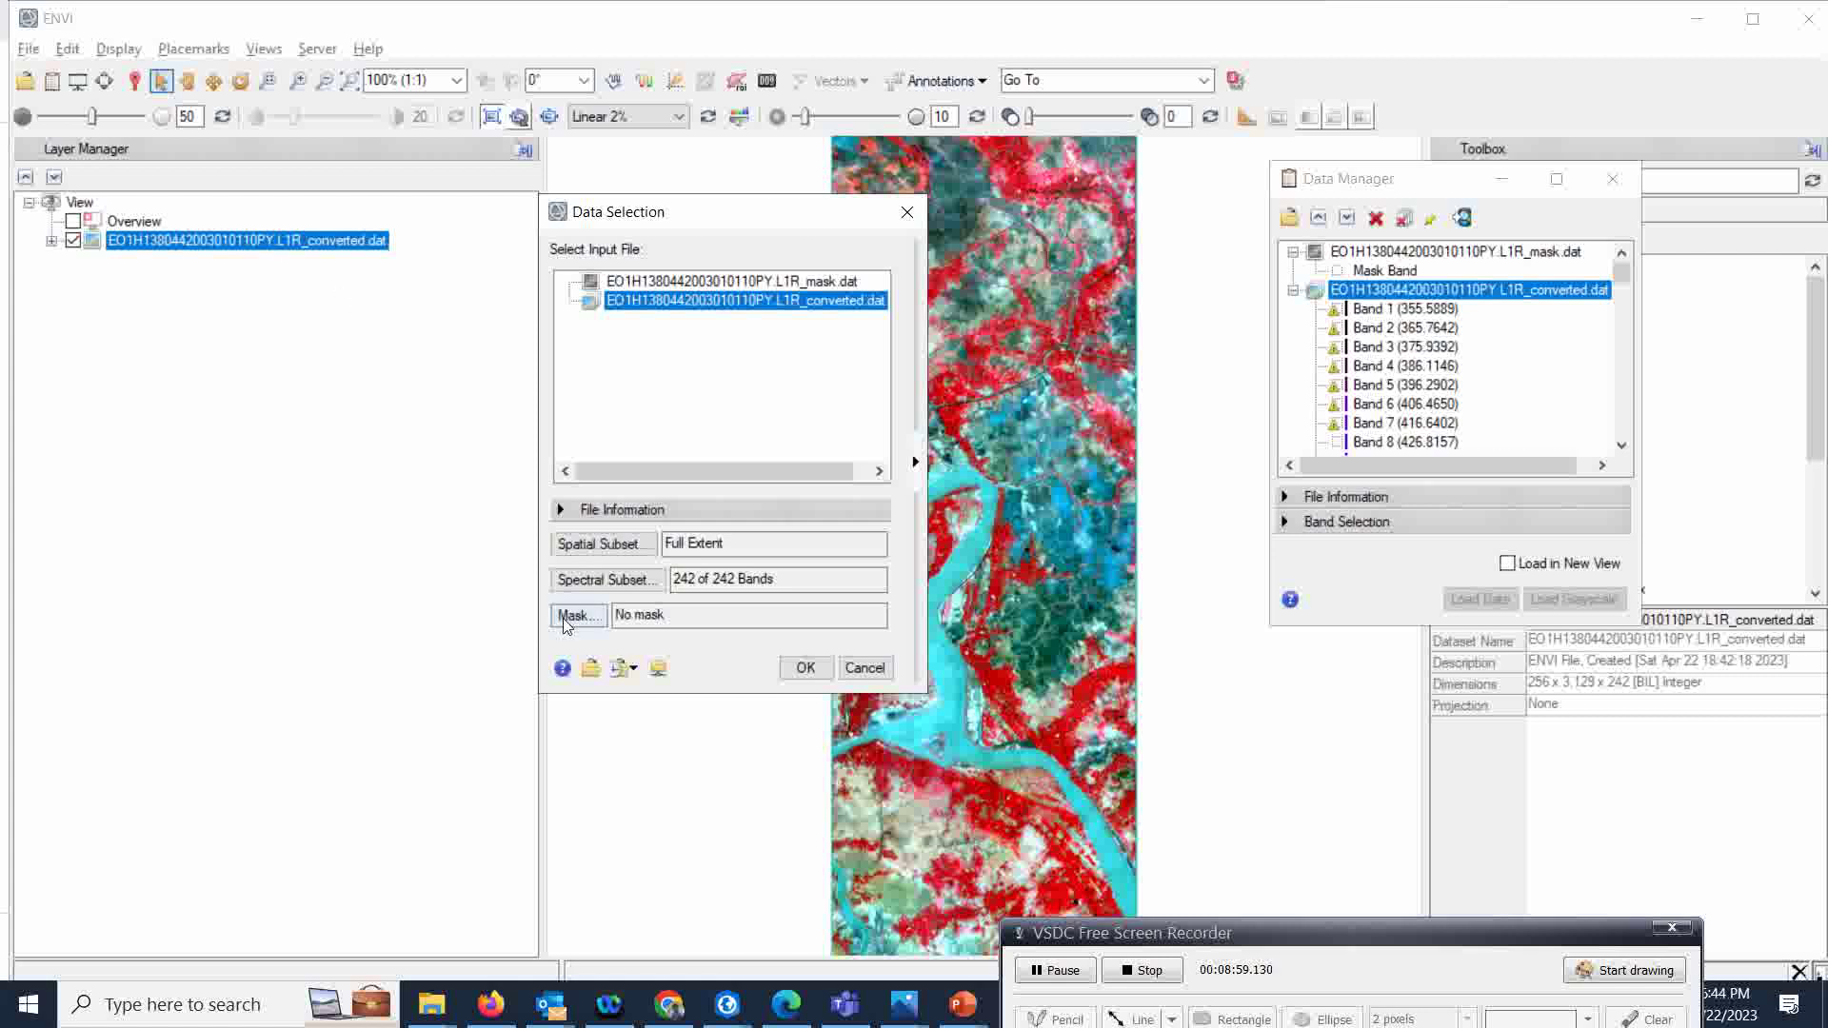
left_click(615, 580)
left_click_drag(757, 179, 1044, 100)
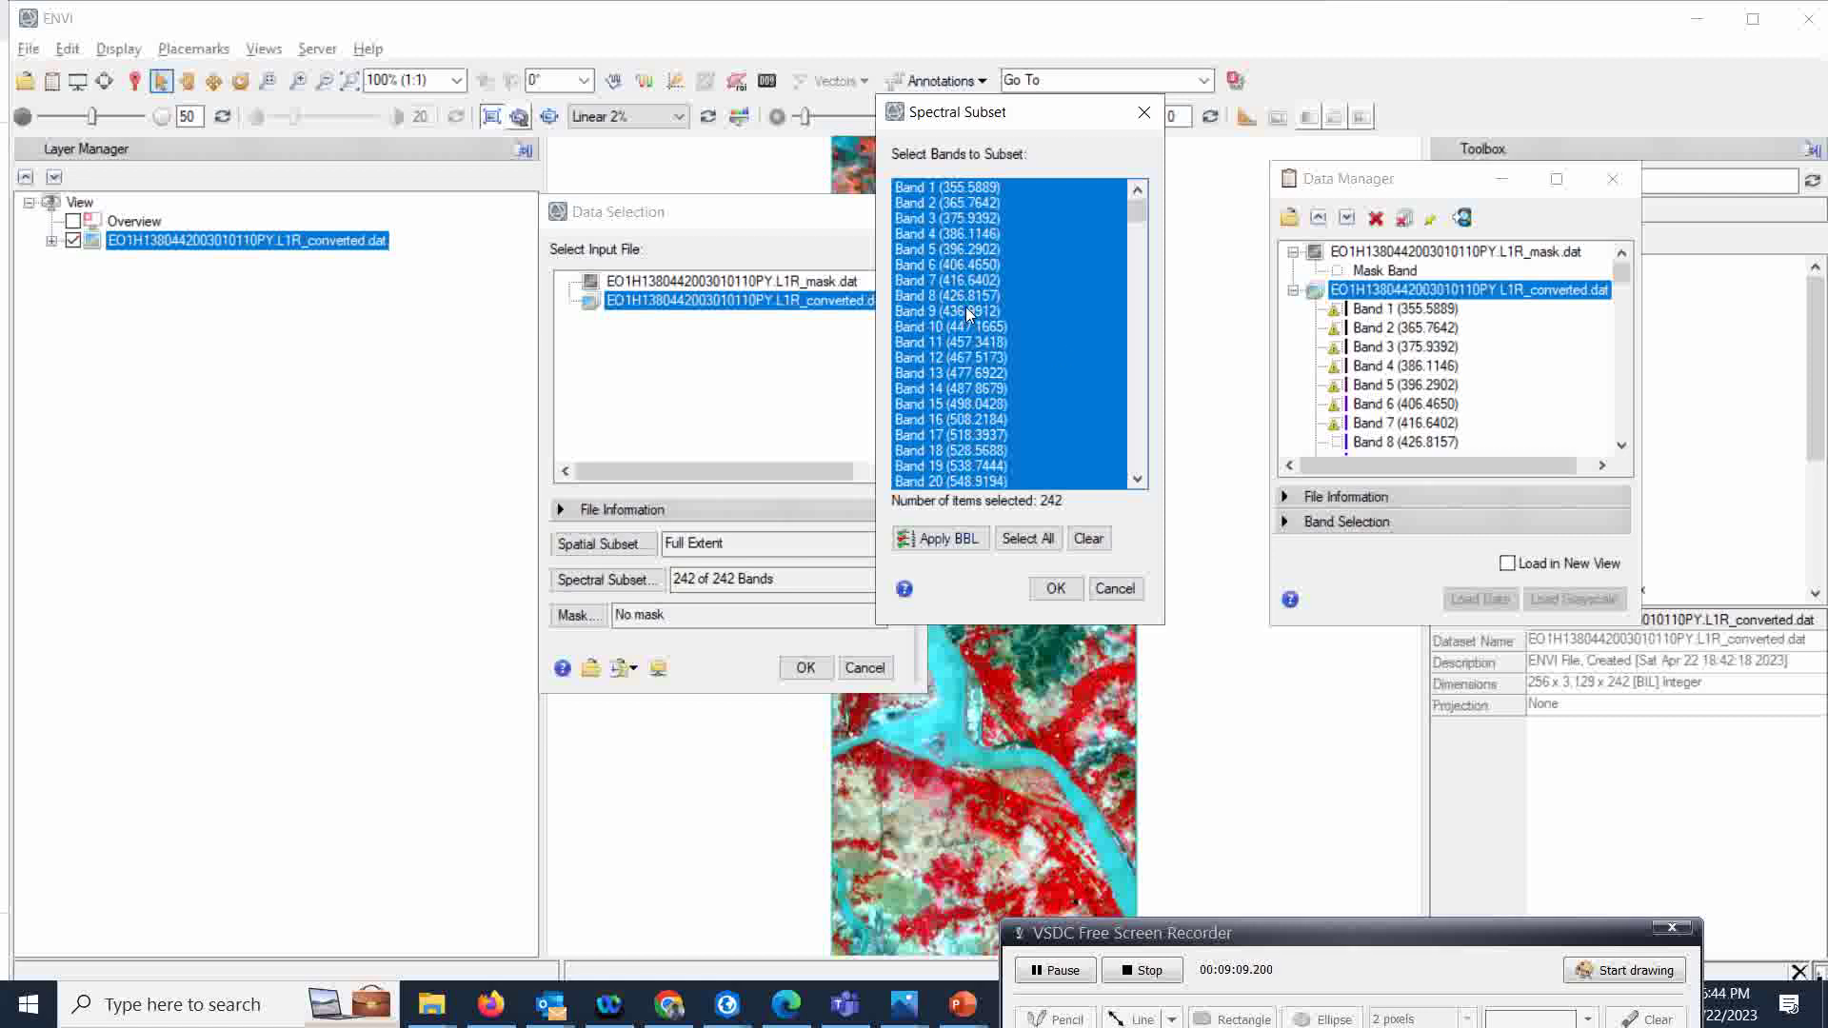
Apply the bad bands list to the spectral subset and review which bands are selected.
left_click(933, 541)
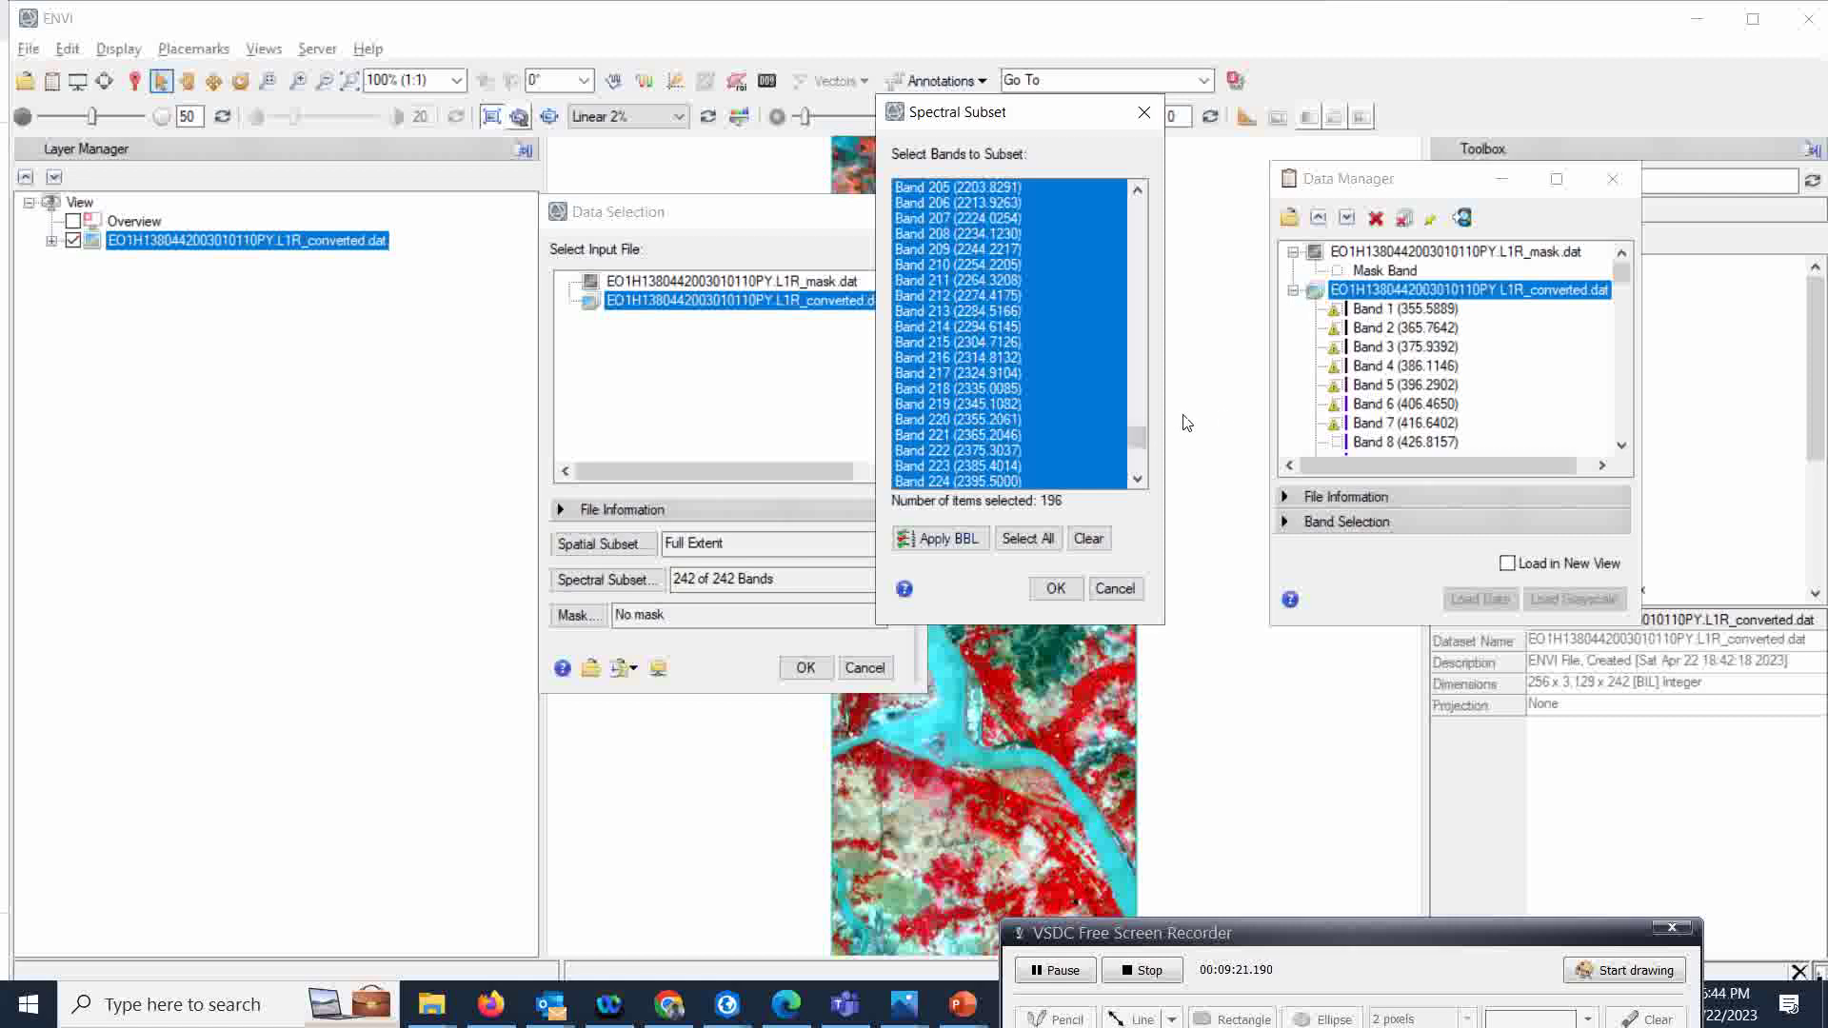
left_click_drag(1133, 437, 1165, 208)
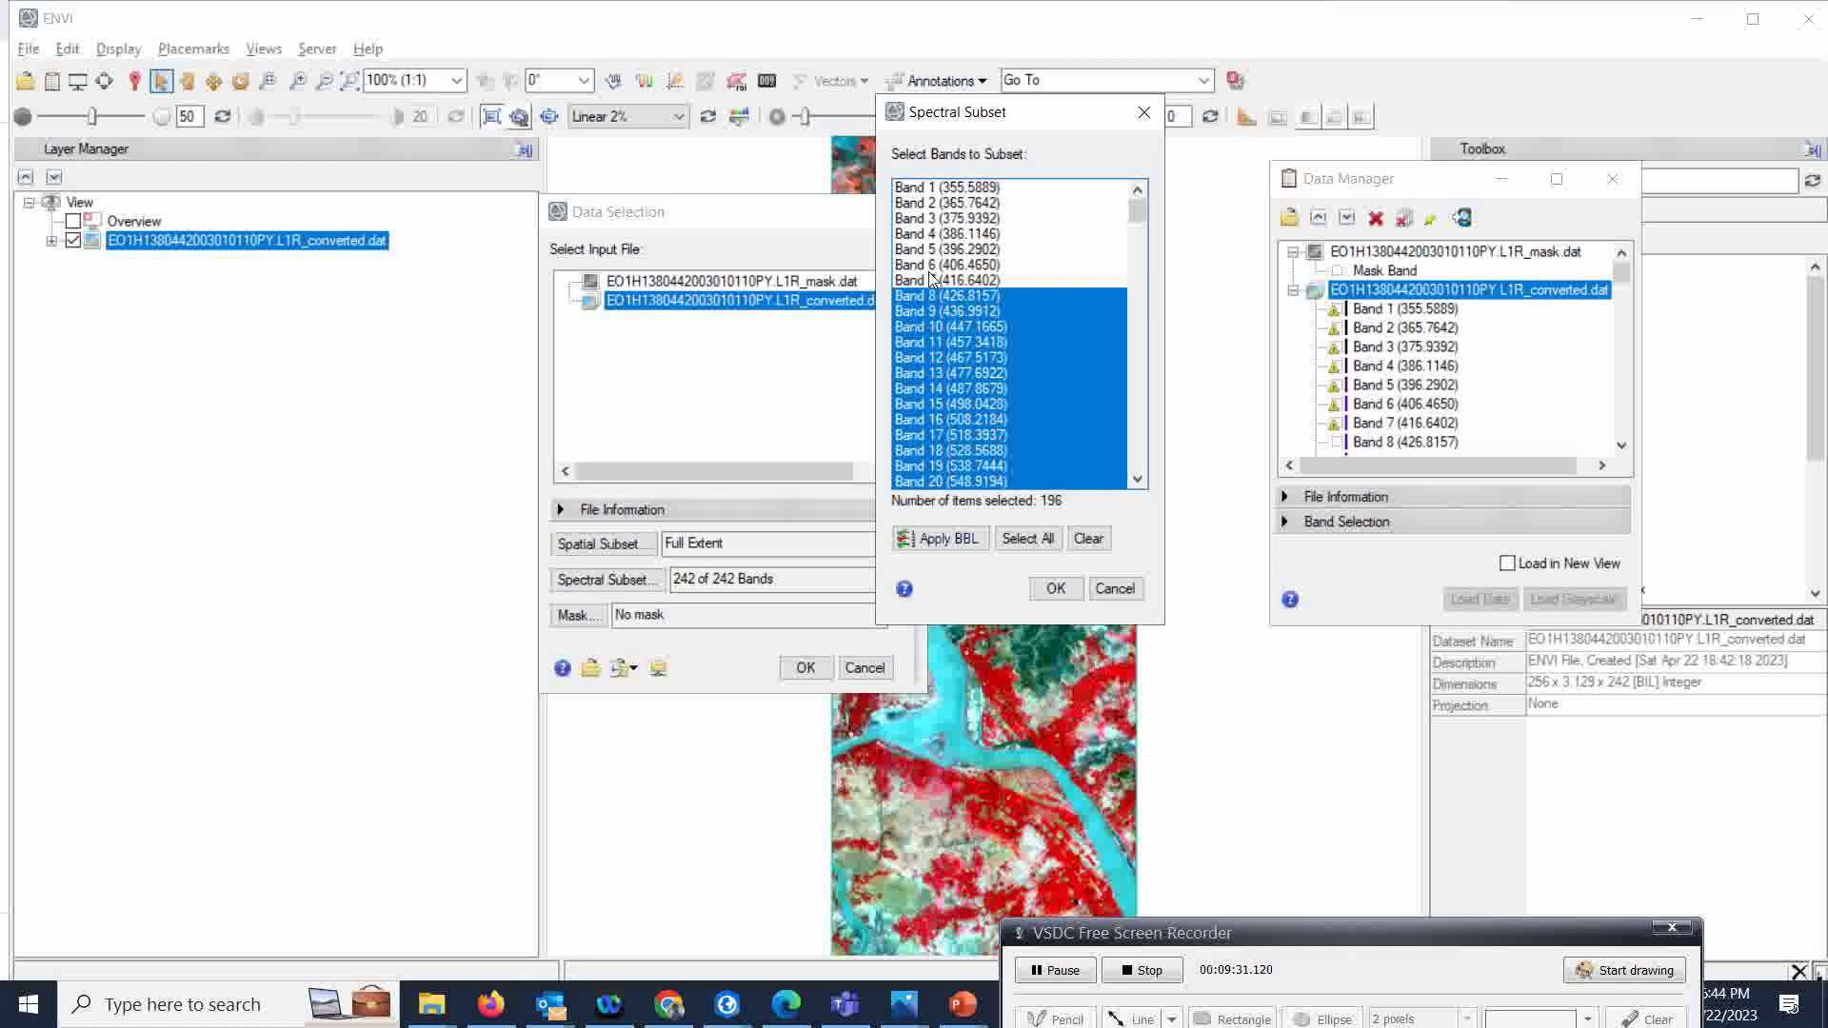
mouse_move(1139, 211)
left_mouse_down()
mouse_move(1143, 471)
mouse_move(1156, 195)
left_mouse_up()
left_click_drag(1052, 330, 1064, 315)
Select only Bands 1 to 7 (355.5889 to 416.6402) in the spectral subset list.
left_click(957, 188)
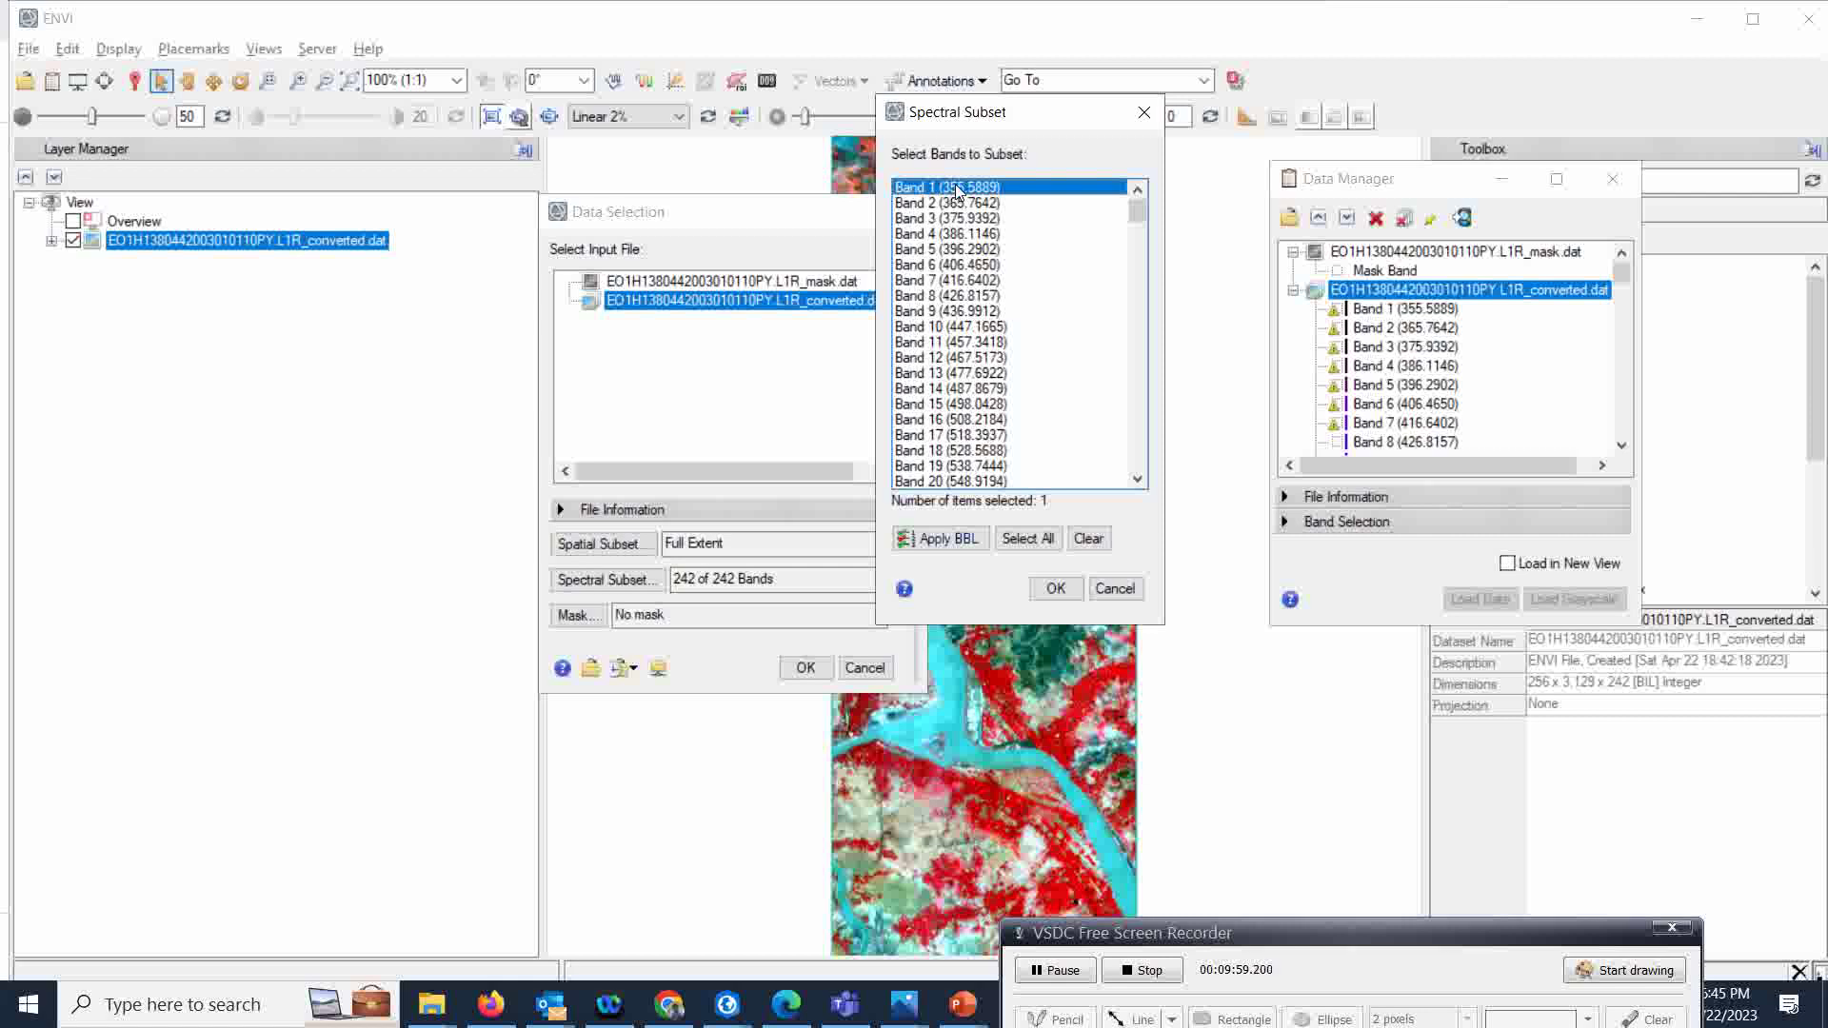
left_click(952, 203, "ctrl")
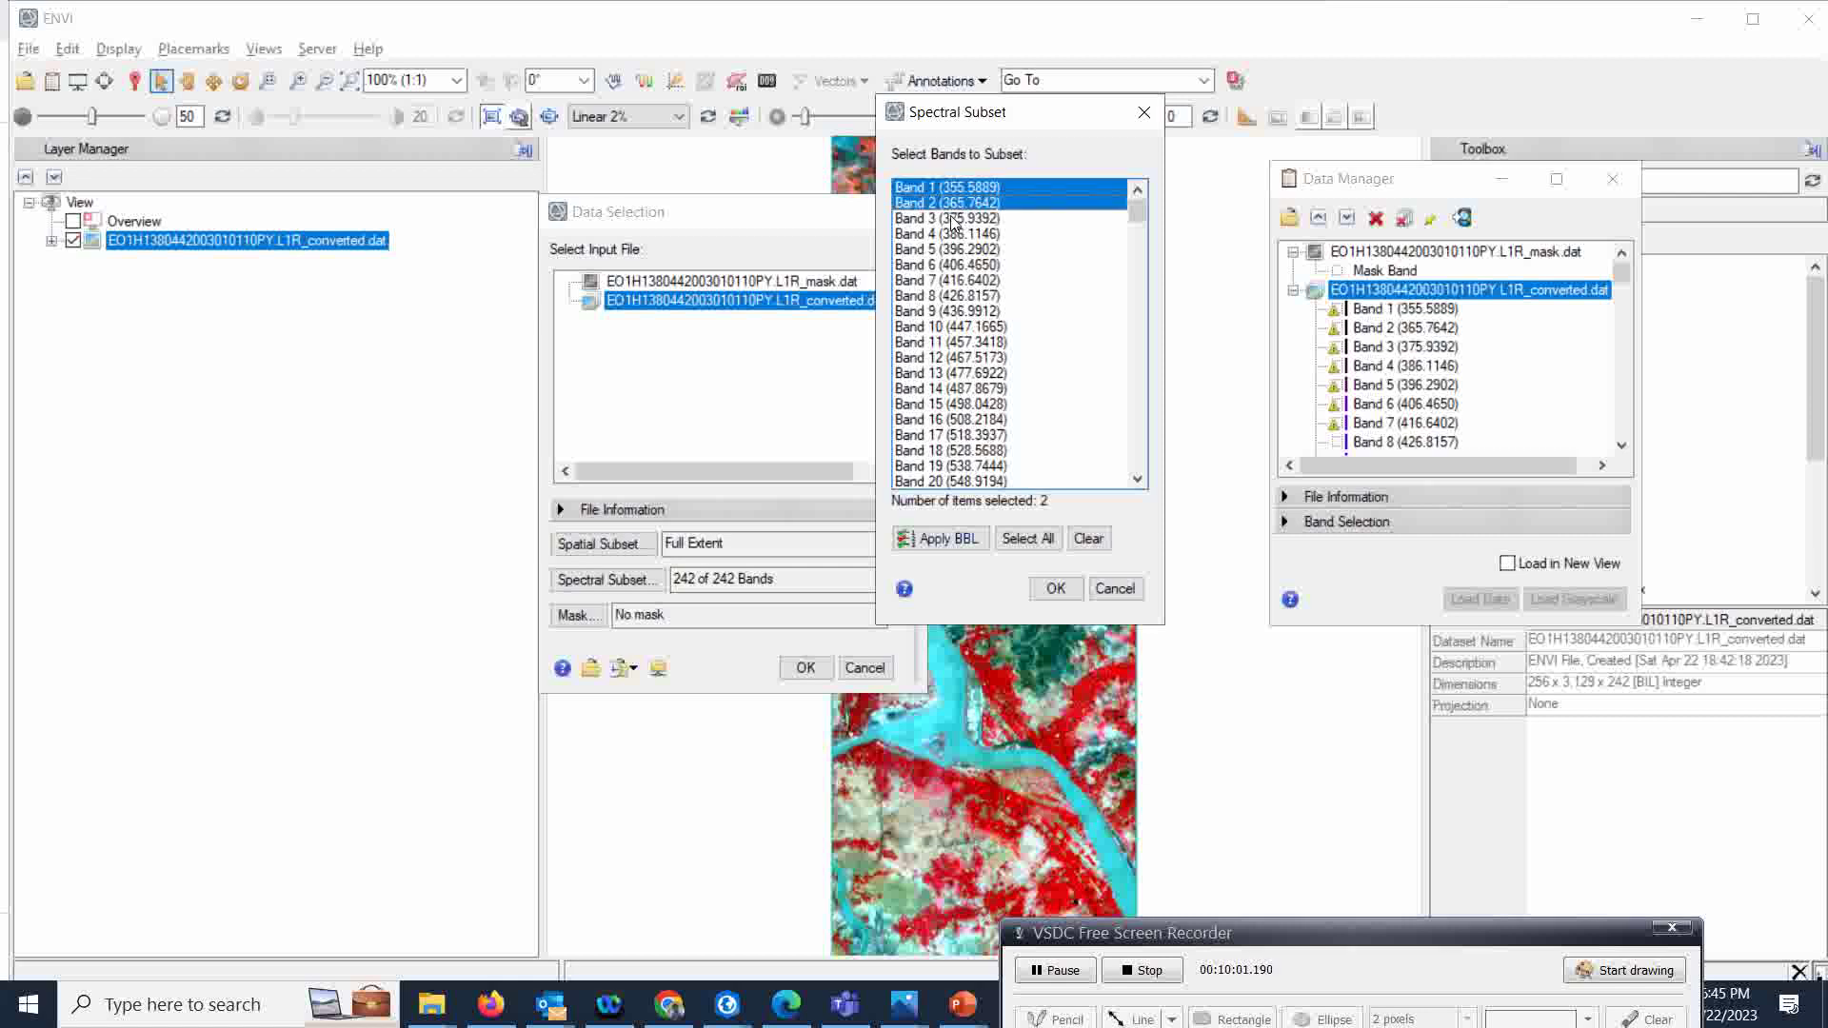
left_click(952, 218, "ctrl")
left_click(951, 235, "ctrl")
left_click(951, 249, "ctrl")
left_click(952, 264, "ctrl")
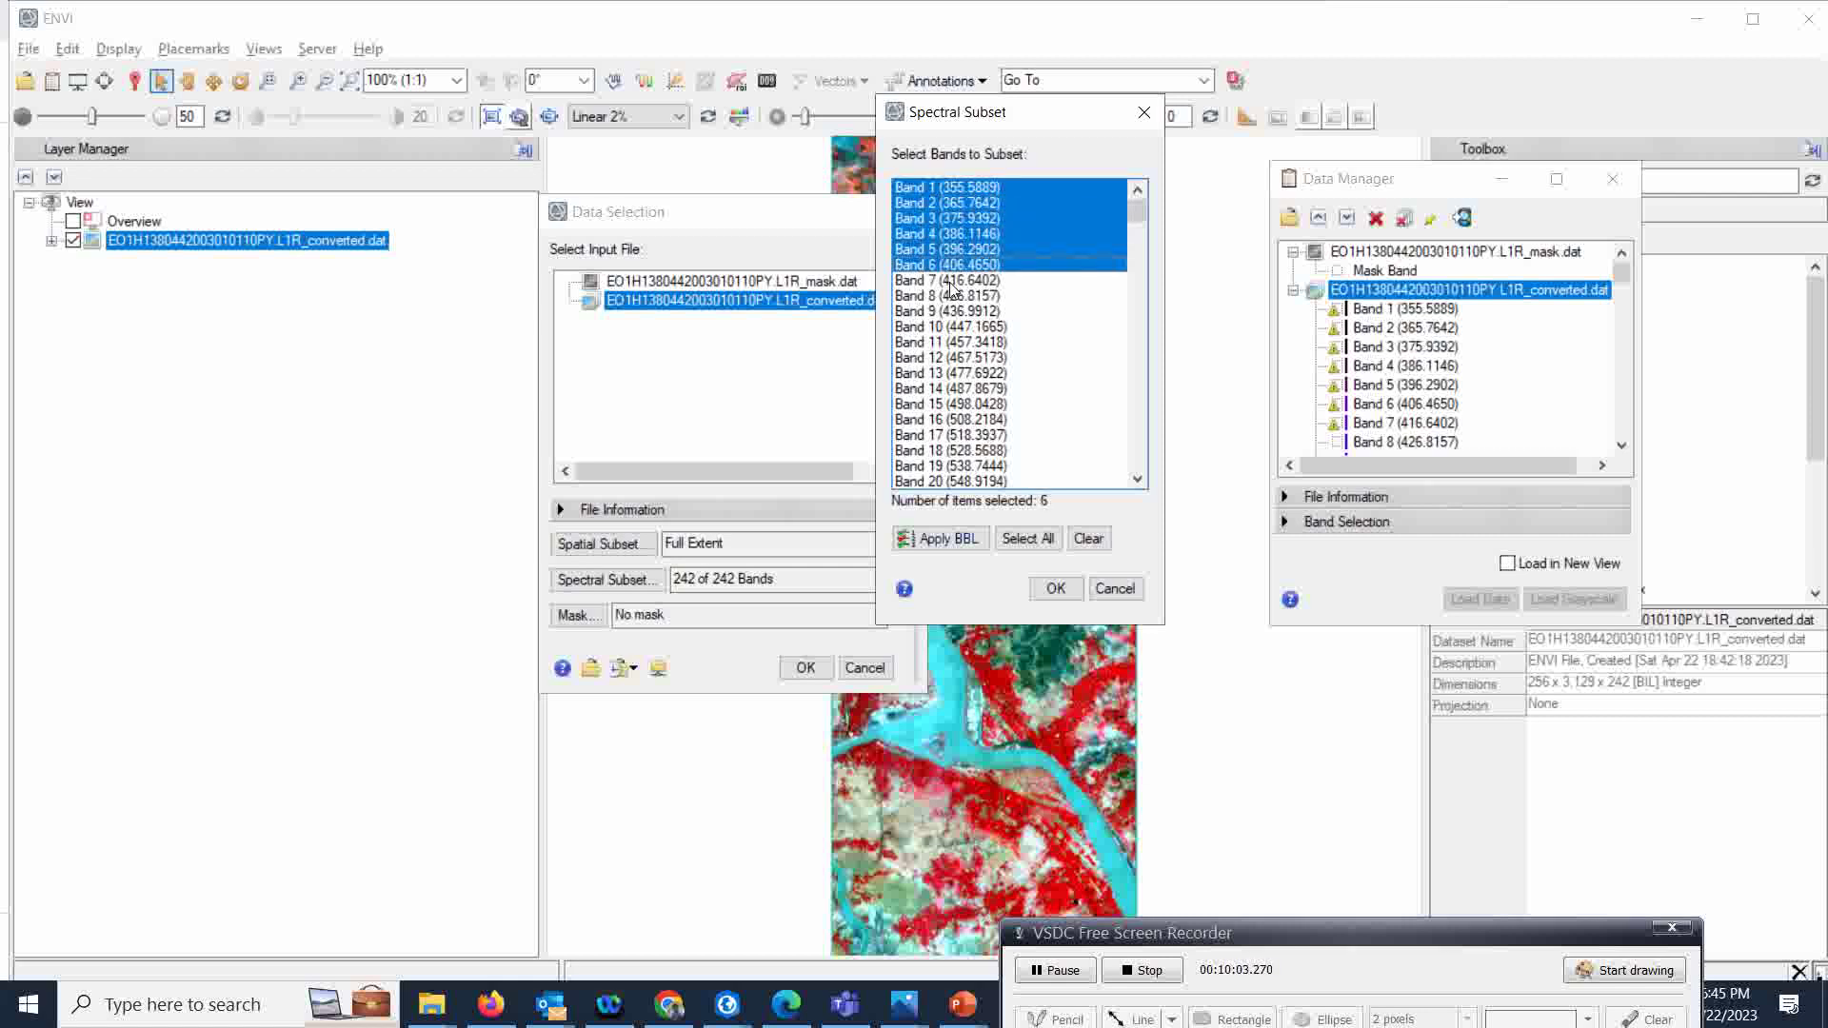
left_click(951, 280, "ctrl")
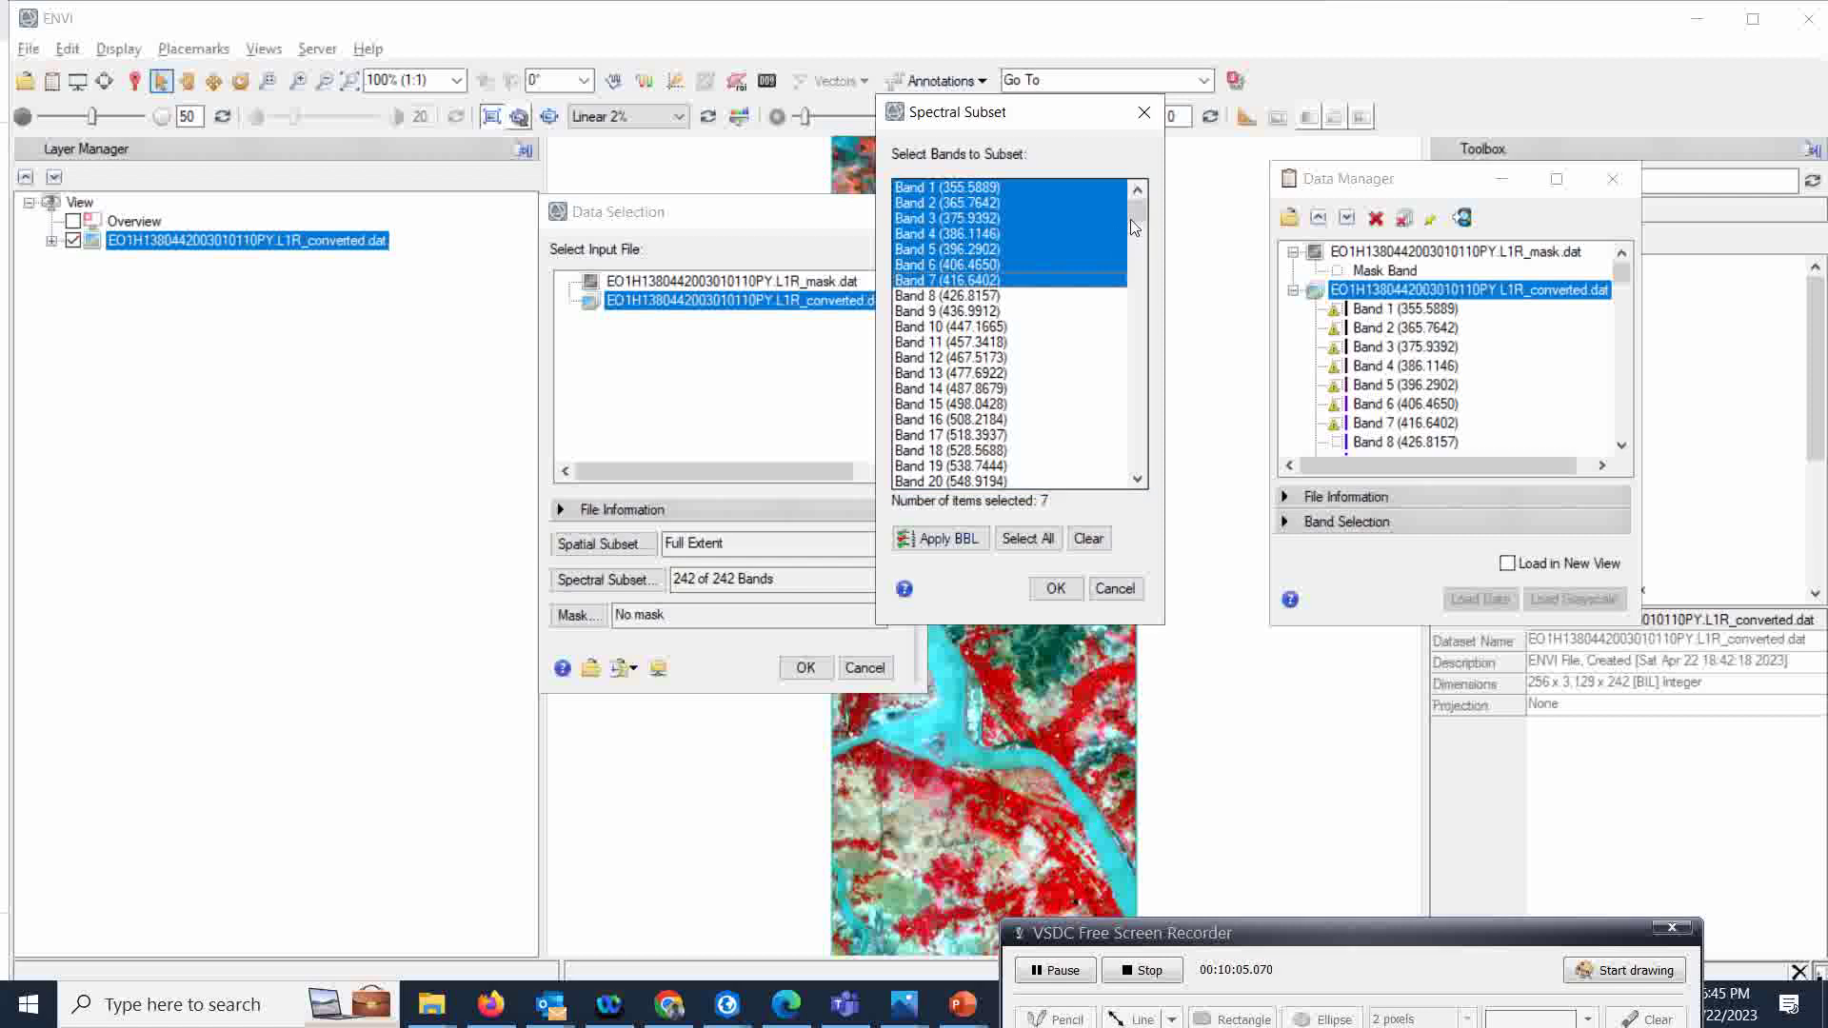
mouse_move(1137, 213)
left_mouse_down()
mouse_move(1131, 350)
mouse_move(1137, 209)
left_mouse_up()
left_click_drag(1283, 942, 1168, 957)
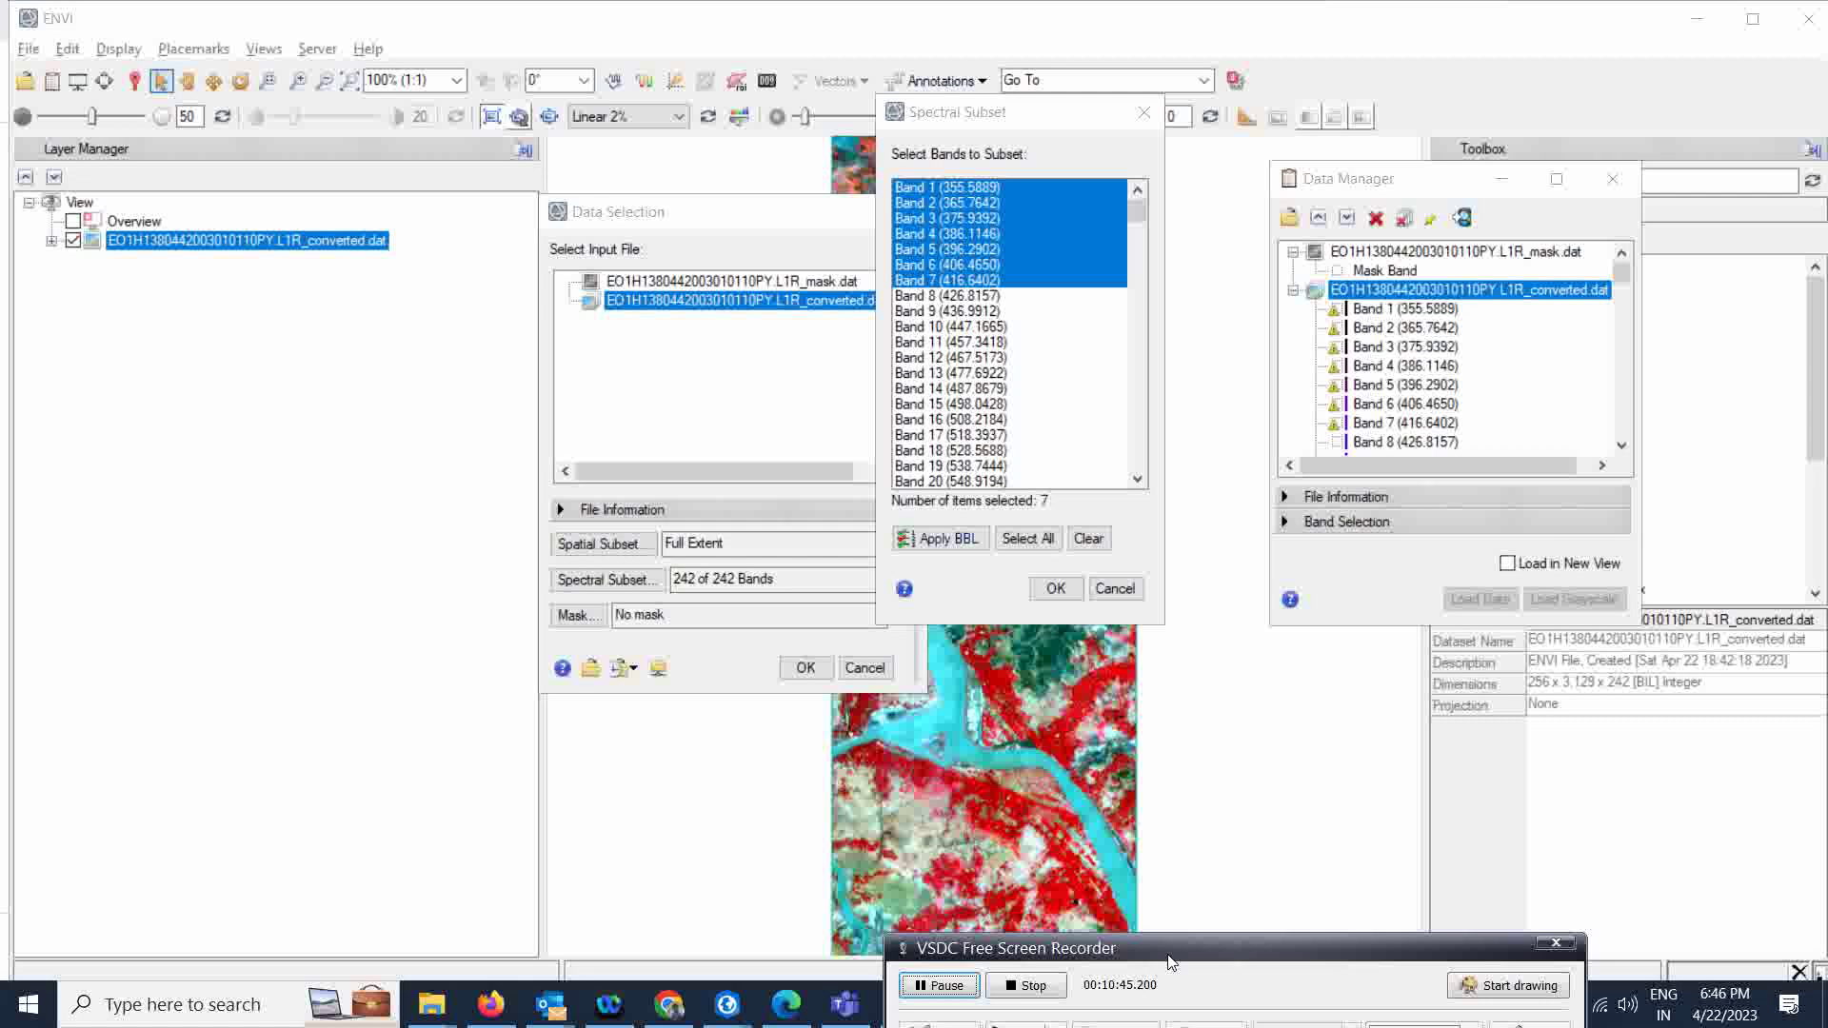
left_click_drag(1171, 962, 1183, 965)
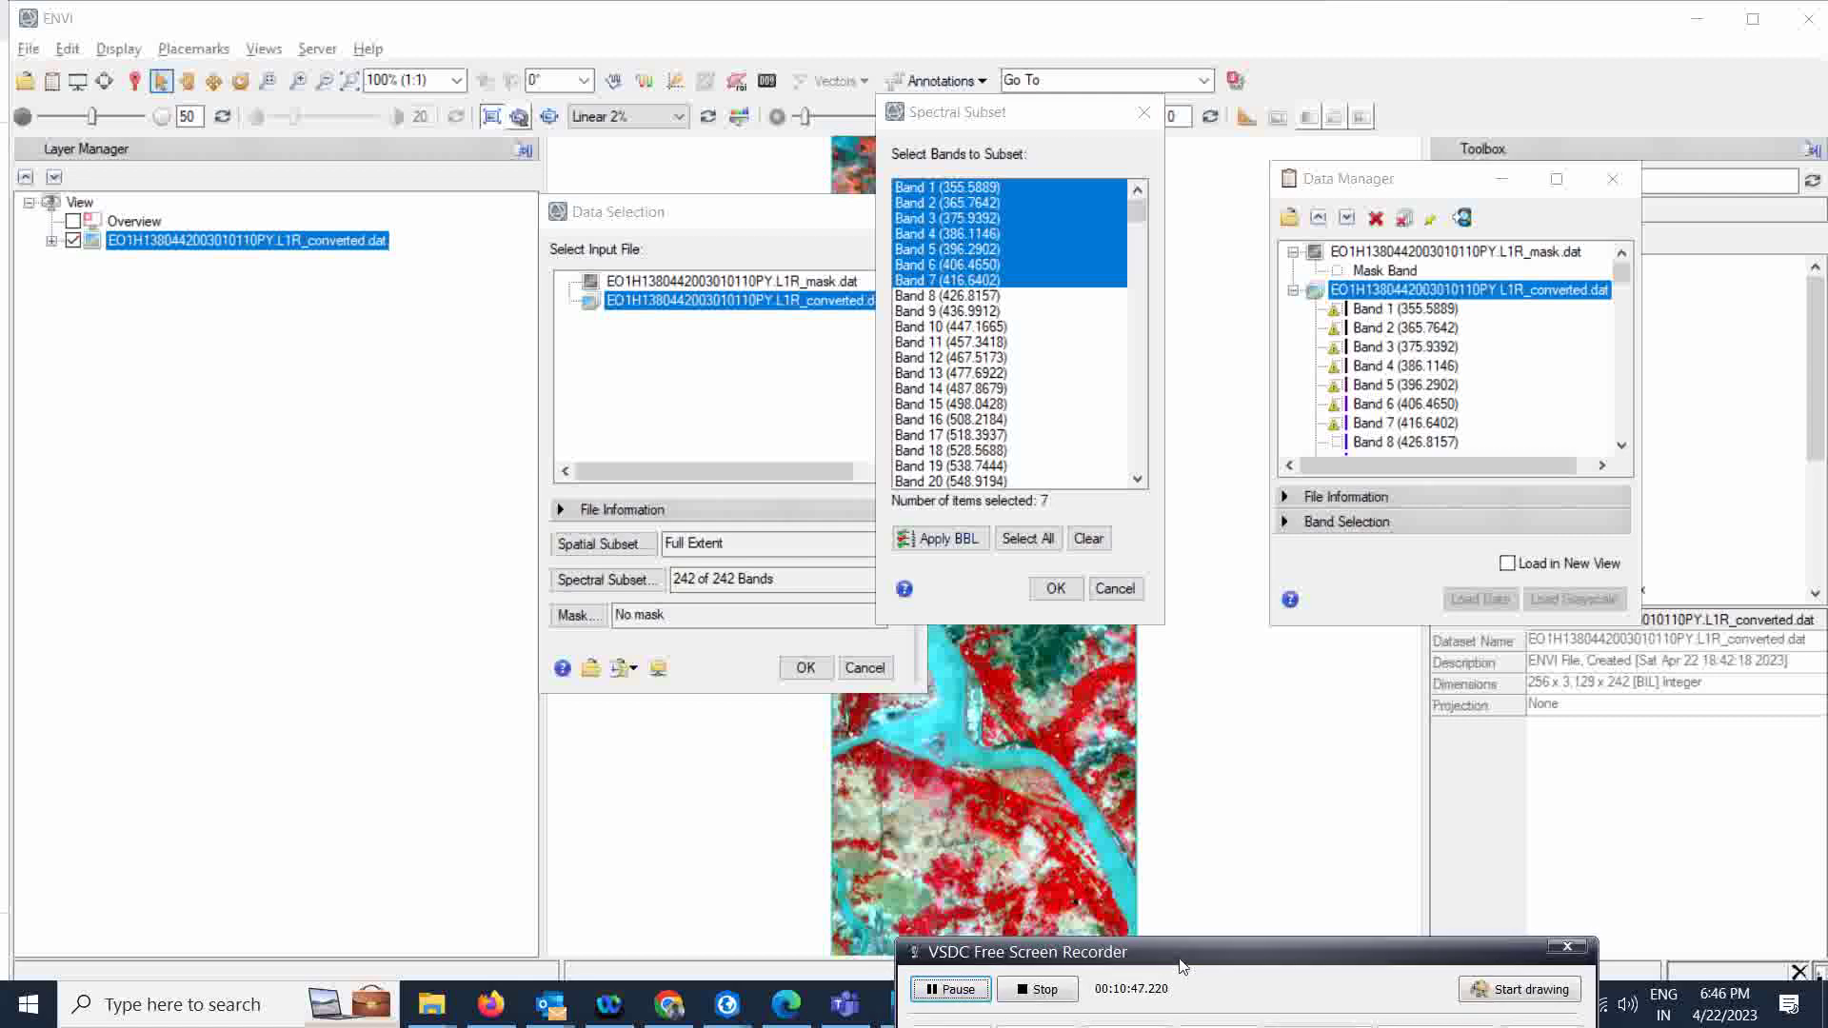